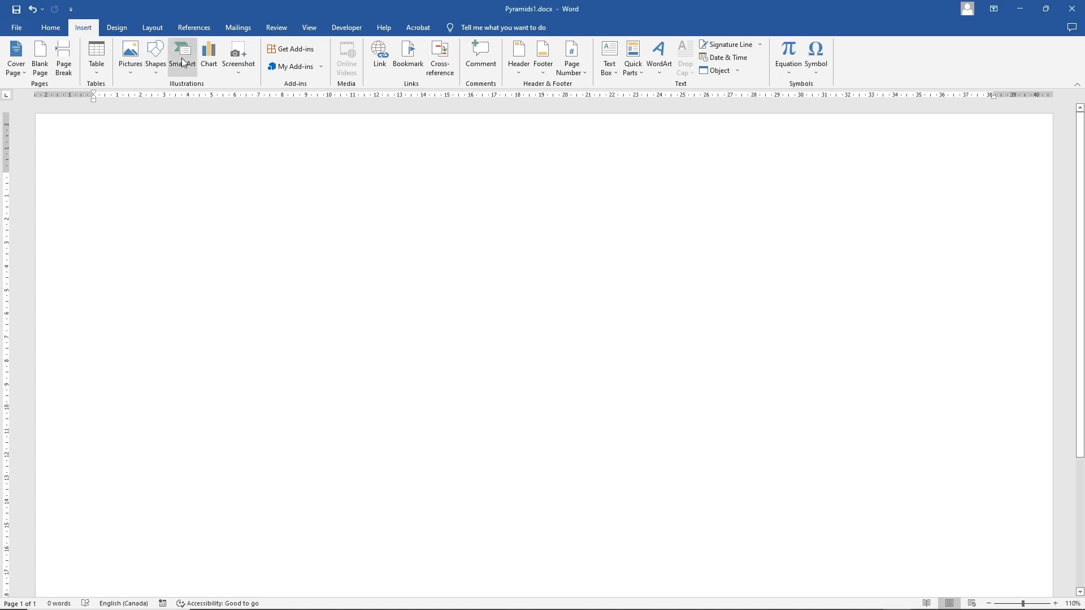
Step: Draw an isosceles triangle about 9.89 cm high and 13.1 cm wide in the middle of the page
{"action": "left_click", "coordinate": [155, 56]}
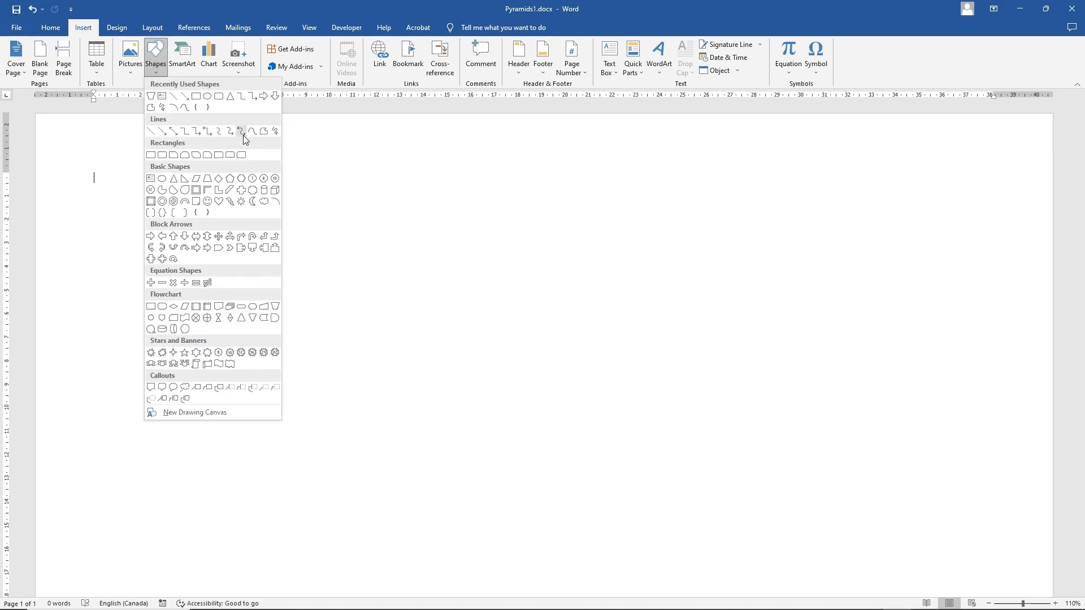
{"action": "left_click", "coordinate": [231, 96]}
{"action": "left_click_drag", "start_coordinate": [370, 290], "coordinate": [679, 525]}
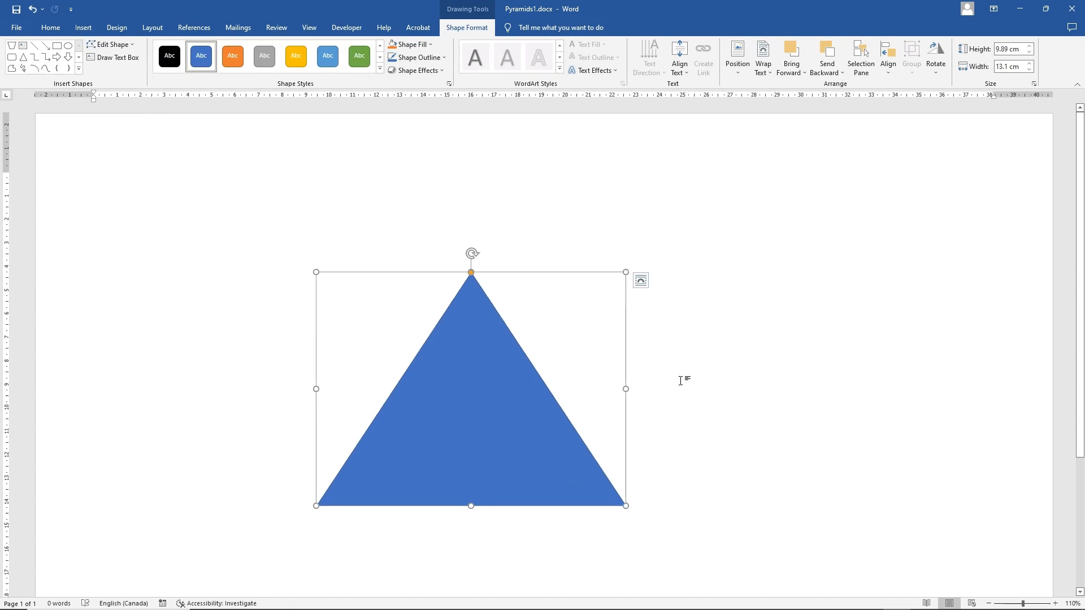
Step: Fill the triangle with Gold, Accent 4, Lighter 80% and apply the 45° linear gradient variation that starts dark at the upper left
{"action": "left_click", "coordinate": [420, 45]}
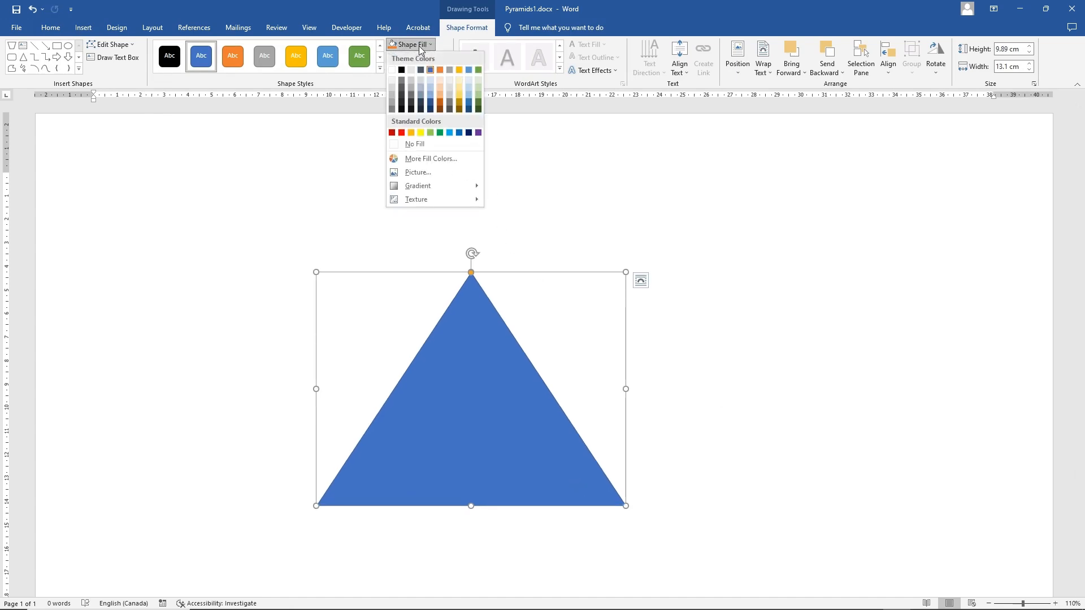
{"action": "left_click", "coordinate": [458, 82]}
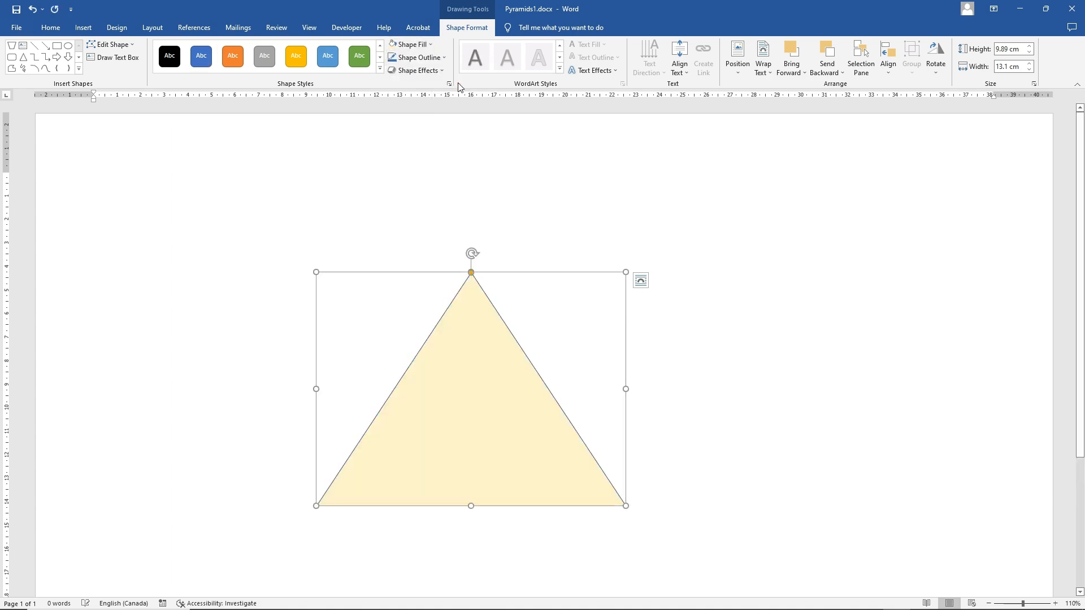
{"action": "left_click", "coordinate": [419, 46]}
{"action": "mouse_move", "coordinate": [429, 187]}
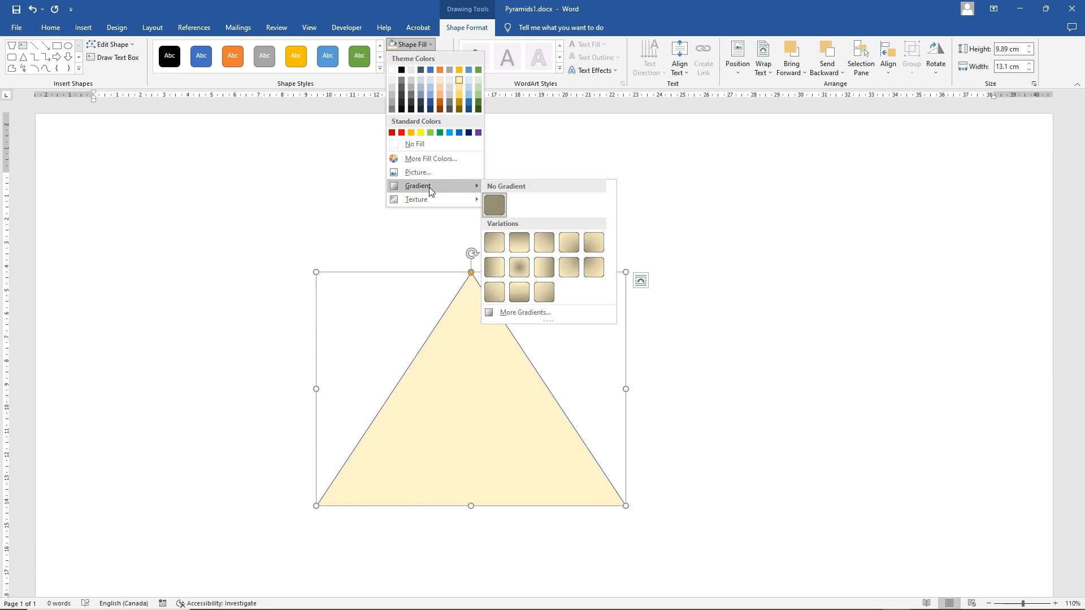
{"action": "left_click", "coordinate": [493, 242]}
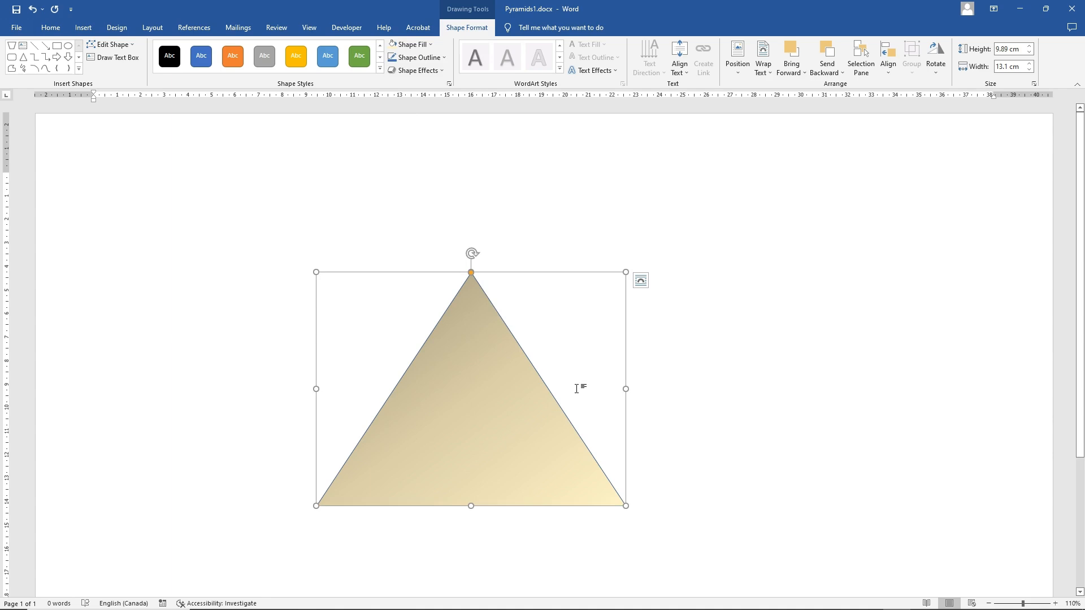
Step: Set the triangle's outline colour to Gold, Accent 4, Lighter 80%
{"action": "left_click", "coordinate": [421, 57]}
{"action": "mouse_move", "coordinate": [442, 195]}
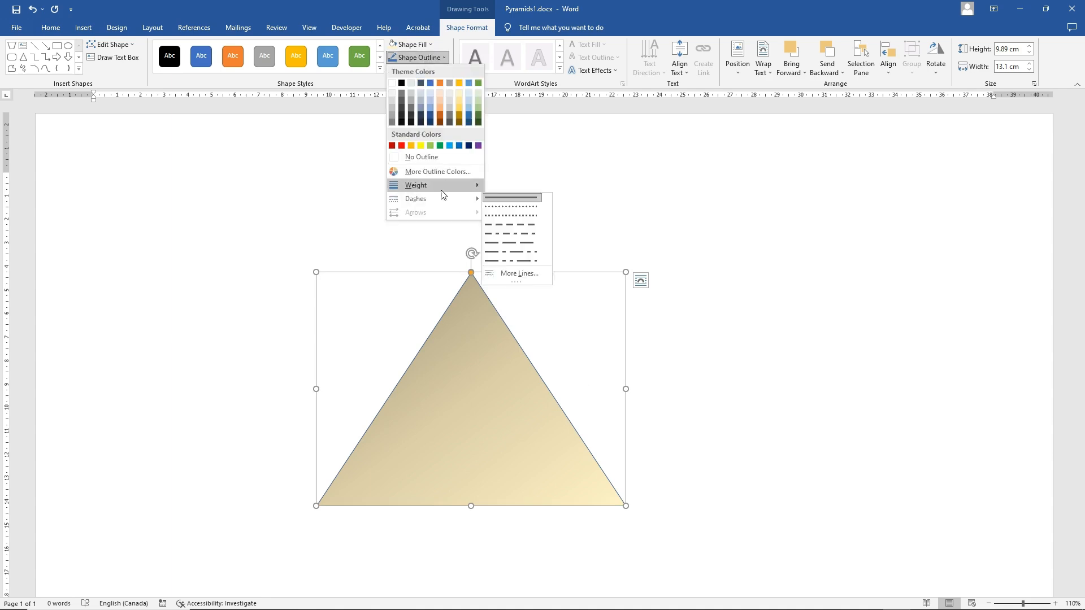
{"action": "left_click", "coordinate": [539, 188]}
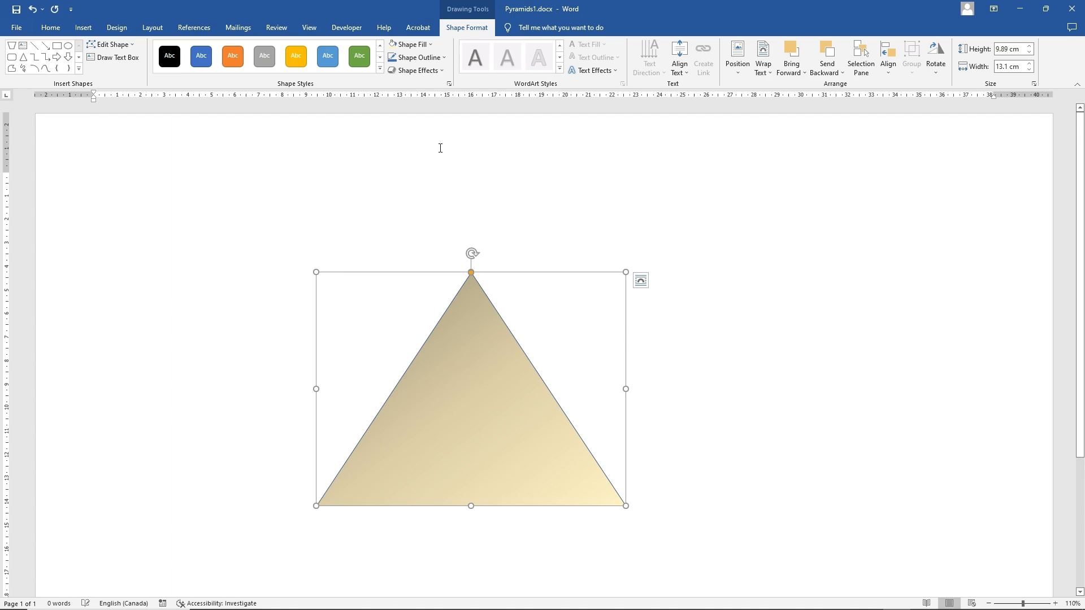
{"action": "left_click", "coordinate": [420, 57]}
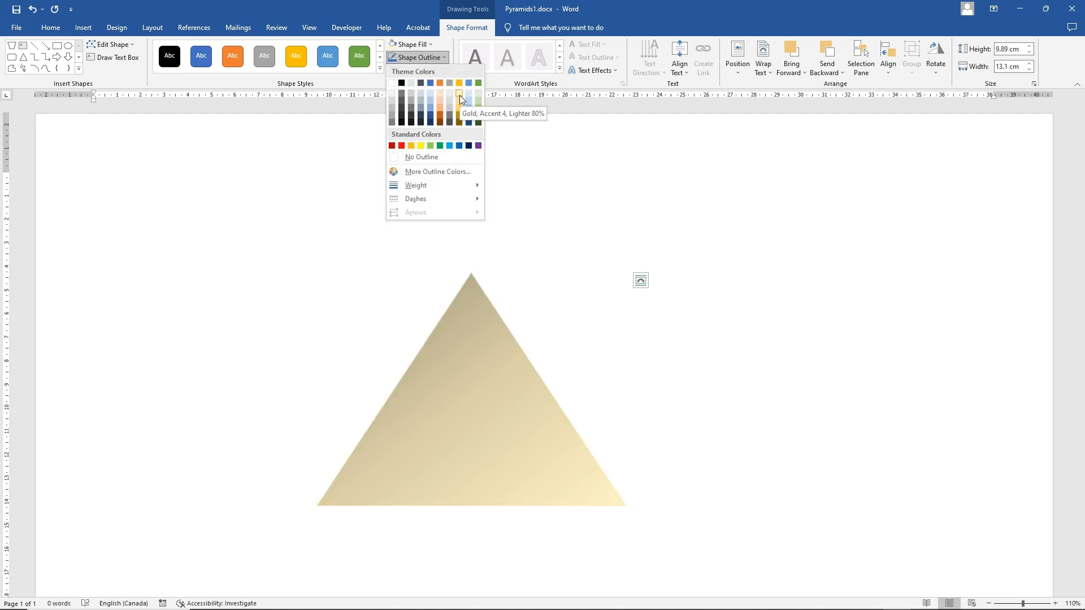
{"action": "left_click", "coordinate": [460, 95]}
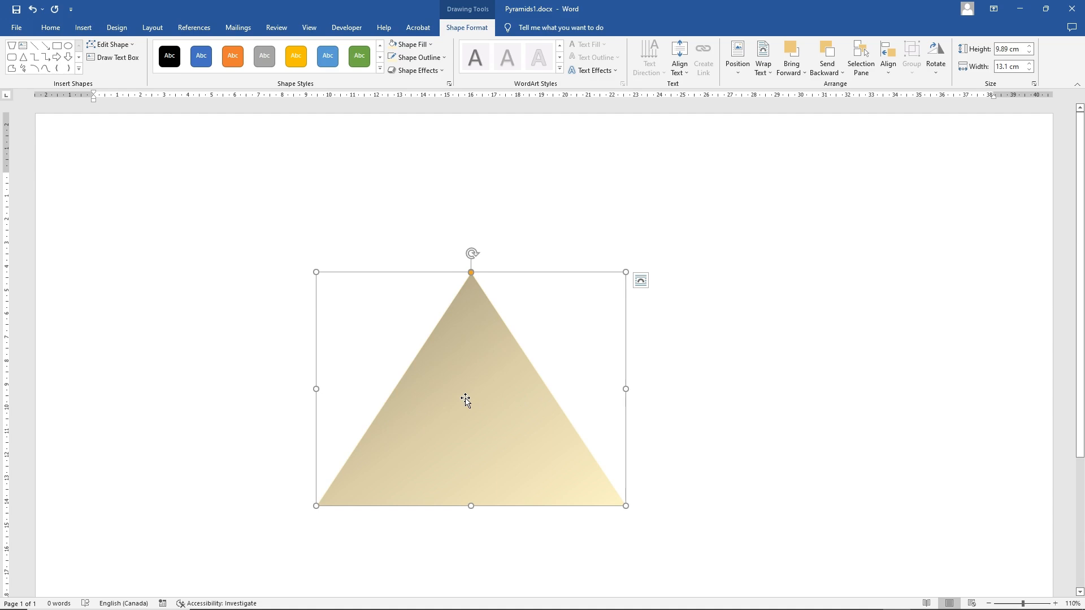
{"action": "left_click", "coordinate": [657, 386]}
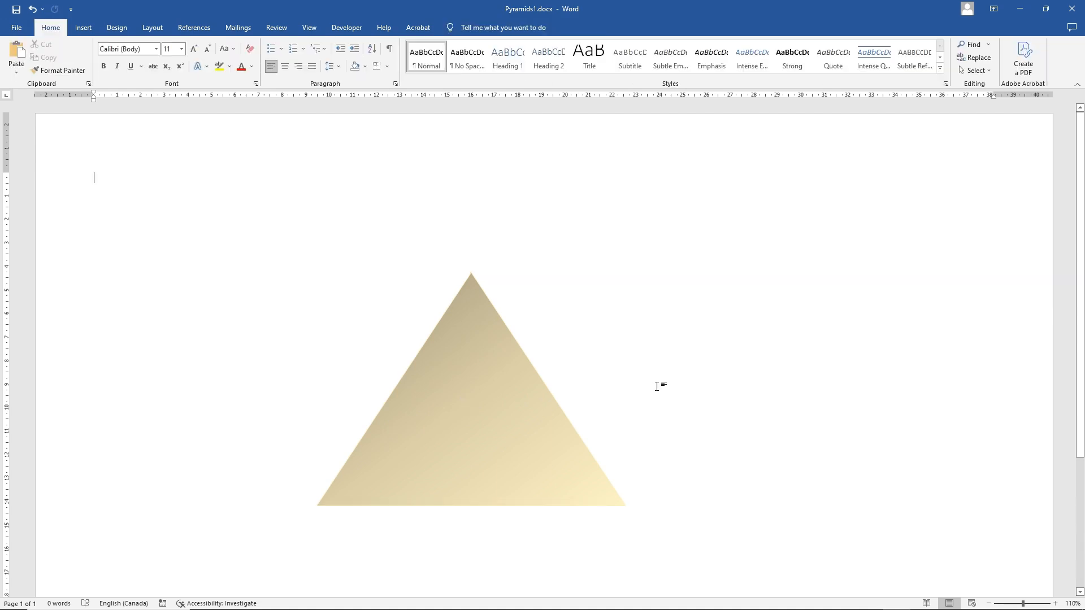
Step: Open the triangle's detailed fill settings and colour the first gradient stop Gold, Accent 4, Lighter 40%
{"action": "left_click", "coordinate": [480, 401]}
{"action": "left_click", "coordinate": [449, 84]}
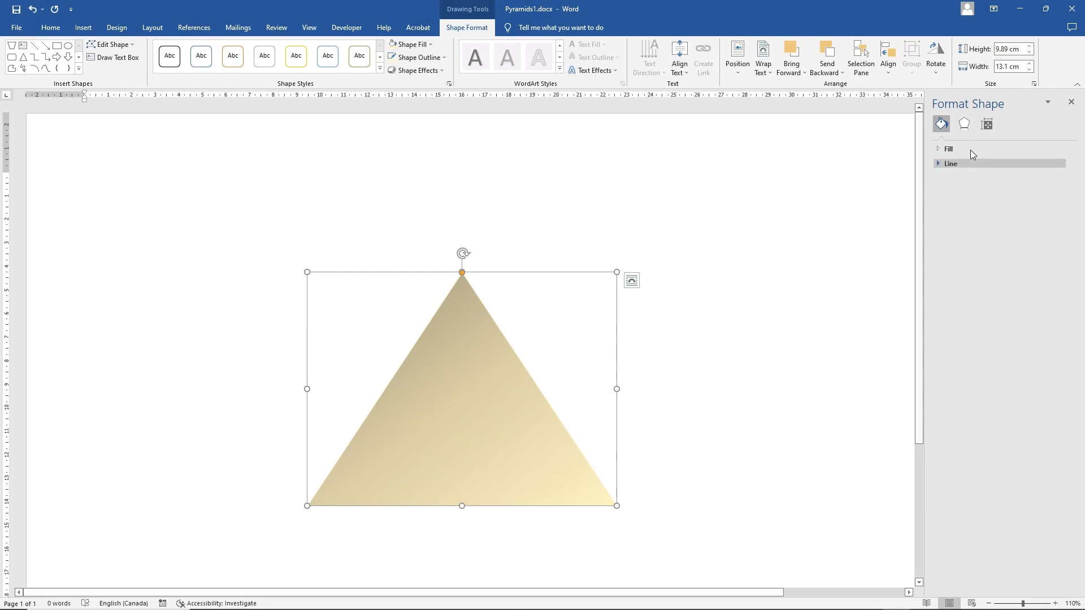
{"action": "left_click", "coordinate": [939, 148]}
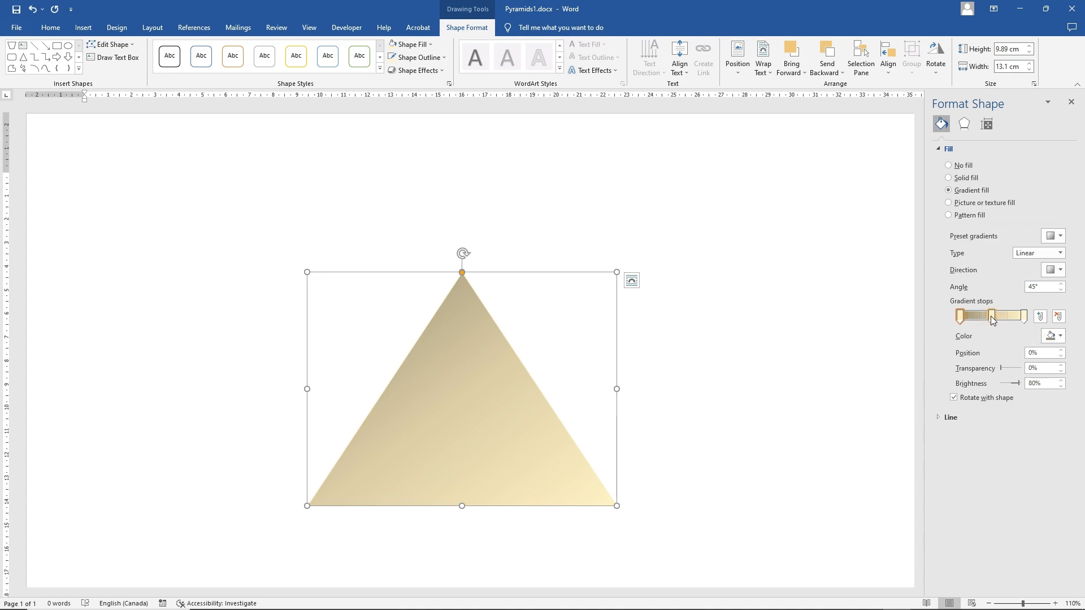
{"action": "left_click", "coordinate": [1061, 337]}
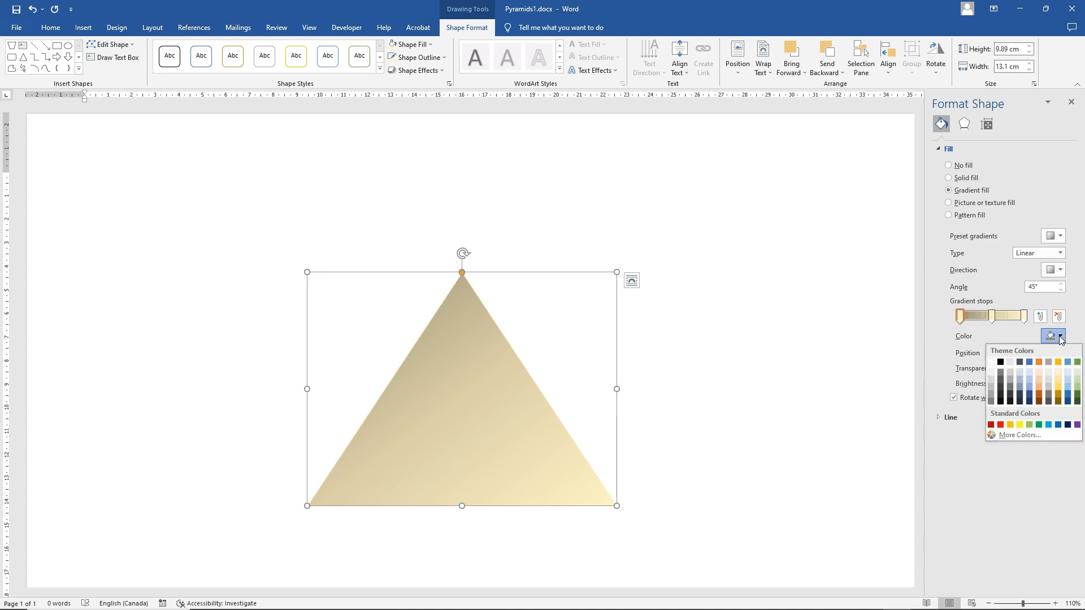
{"action": "left_click", "coordinate": [1060, 389]}
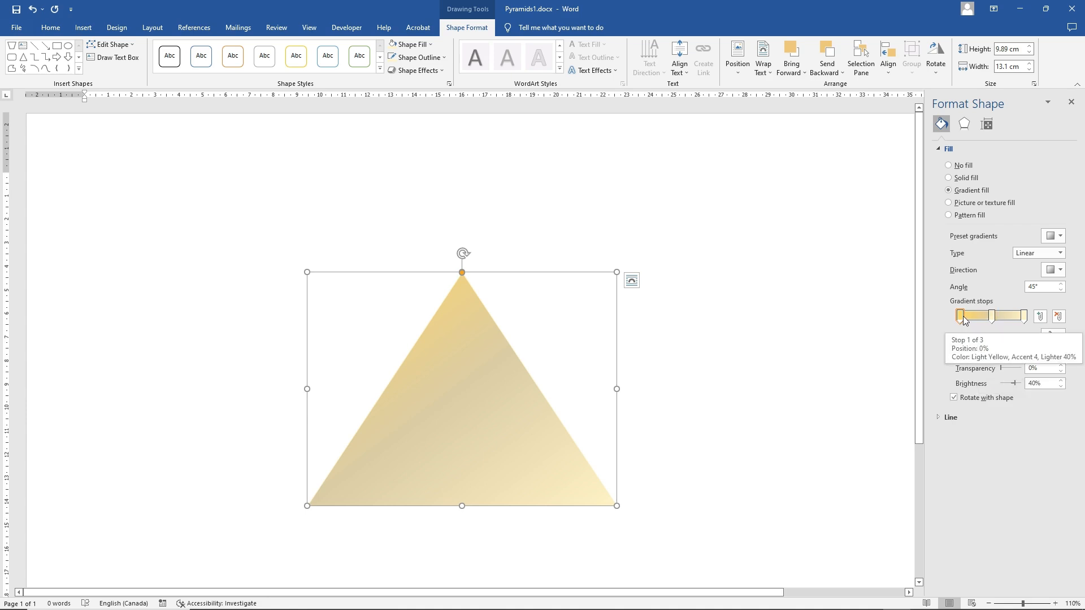
Step: Place the Lighter 40% gradient stop at 45% and the other at 15%, colouring the 15% stop Gold, Accent 4, Darker 25%
{"action": "mouse_move", "coordinate": [961, 318]}
{"action": "left_mouse_down"}
{"action": "mouse_move", "coordinate": [1010, 318]}
{"action": "mouse_move", "coordinate": [969, 321]}
{"action": "left_mouse_up"}
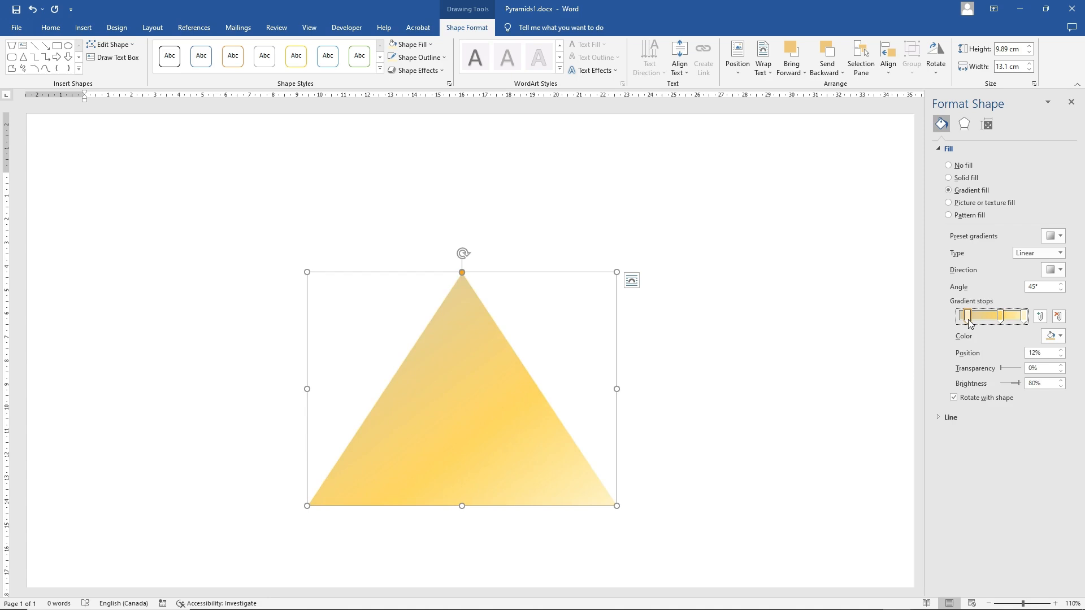
{"action": "left_click_drag", "start_coordinate": [1001, 318], "coordinate": [990, 322]}
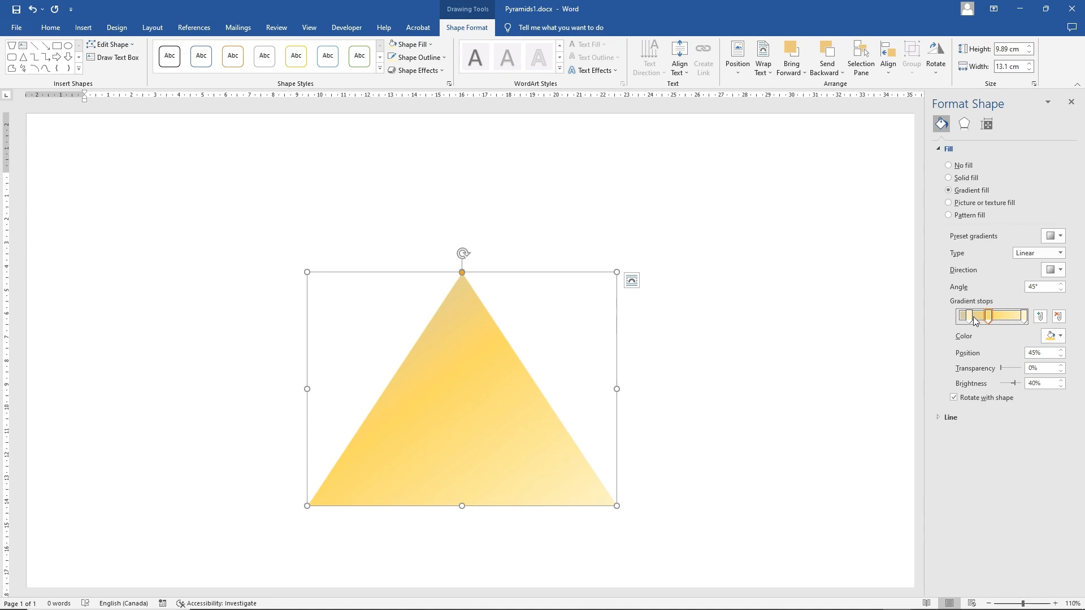
{"action": "left_click", "coordinate": [1059, 336]}
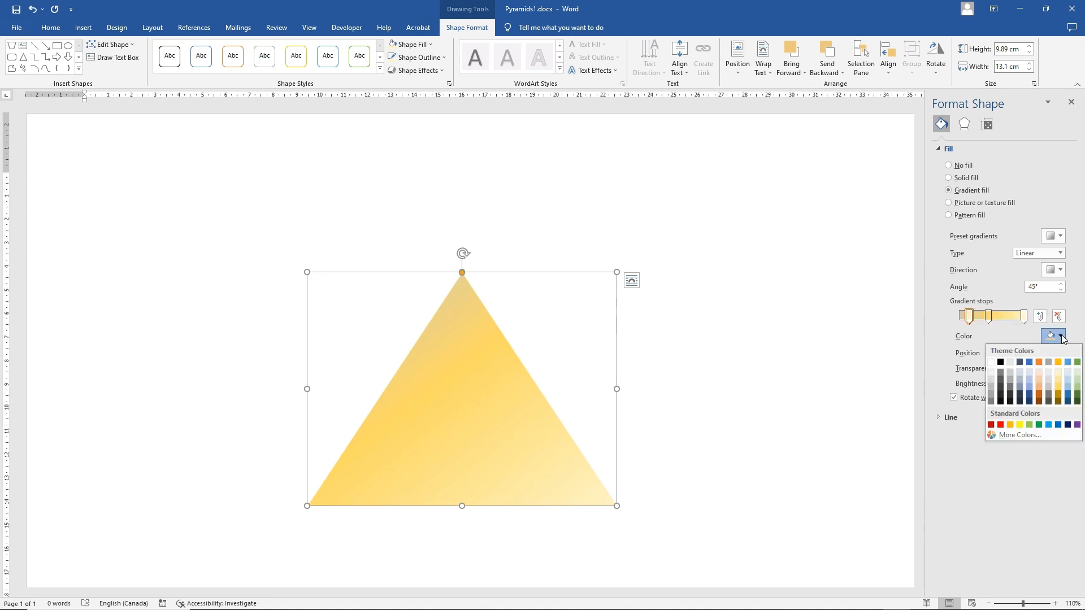
{"action": "left_click", "coordinate": [1060, 394]}
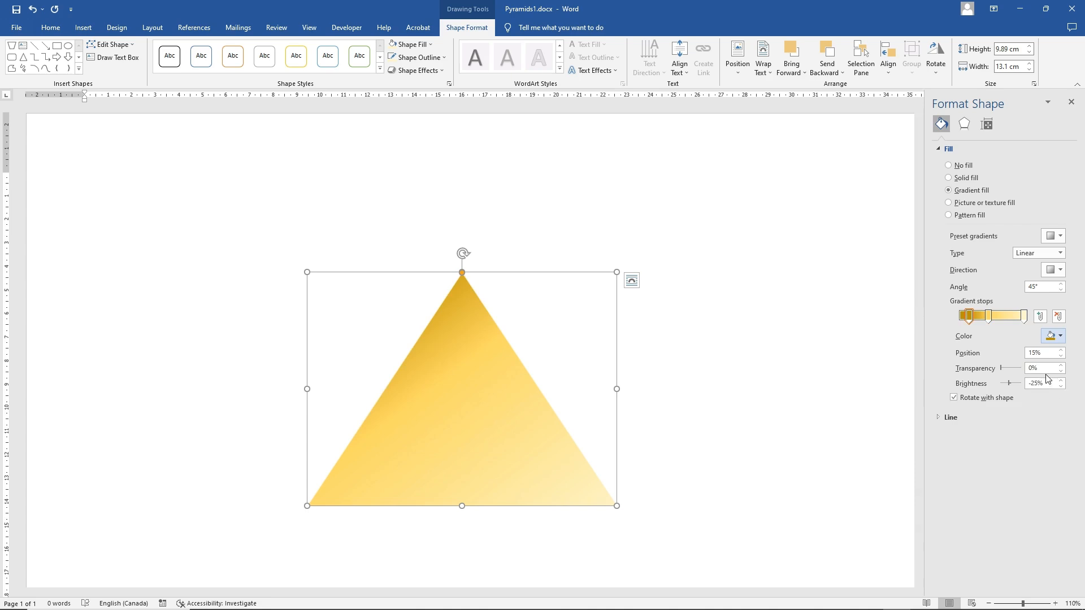
Step: Move the last gradient stop to 91% and shift the middle stop slightly towards the light end
{"action": "left_click", "coordinate": [1023, 316]}
{"action": "left_click_drag", "start_coordinate": [1023, 317], "coordinate": [1019, 317]}
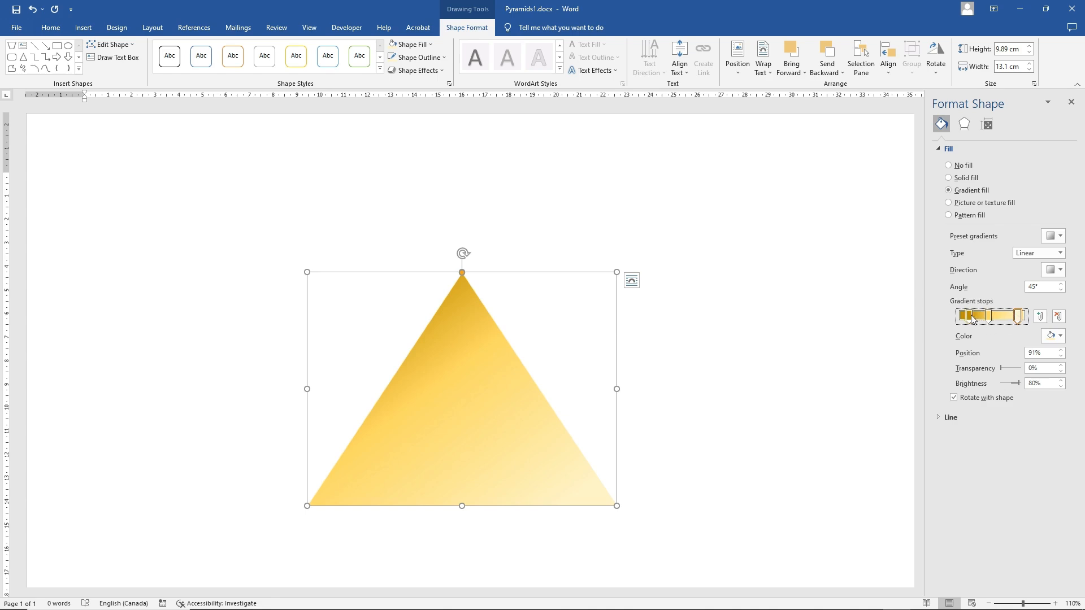
{"action": "left_click", "coordinate": [990, 317]}
{"action": "left_click_drag", "start_coordinate": [989, 318], "coordinate": [993, 319]}
Step: Add a gradient stop at 37% and colour it Gold, Accent 4, Lighter 40%
{"action": "left_click", "coordinate": [985, 318]}
{"action": "left_click", "coordinate": [1060, 337]}
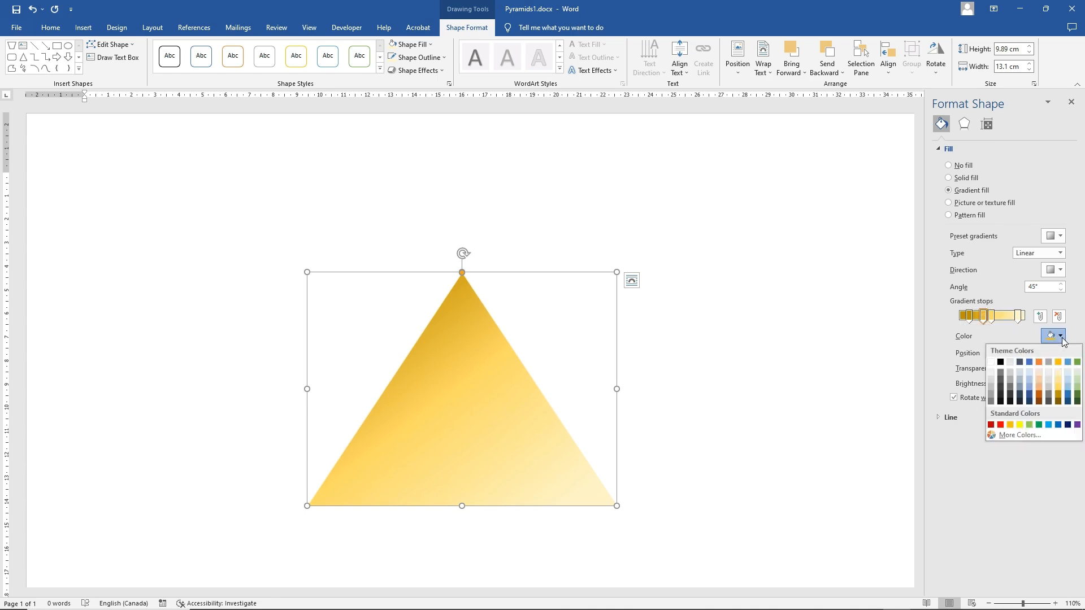
{"action": "left_click", "coordinate": [1060, 375]}
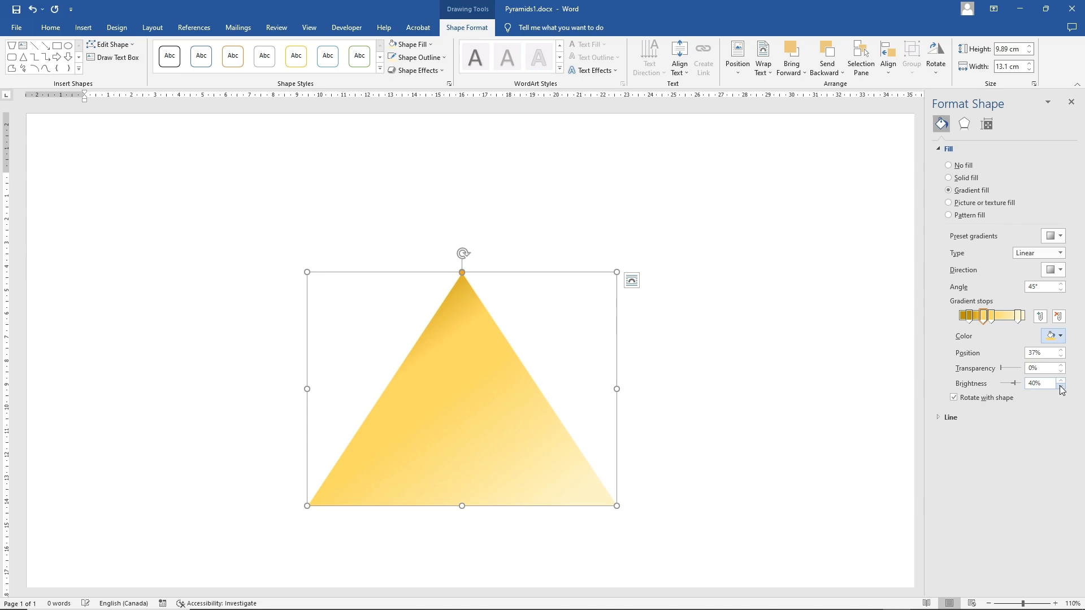
Step: Move the two middle gradient stops to 39% and 68%, and colour the 39% stop Gold, Accent 4, Darker 25%
{"action": "left_click_drag", "start_coordinate": [984, 320], "coordinate": [985, 322]}
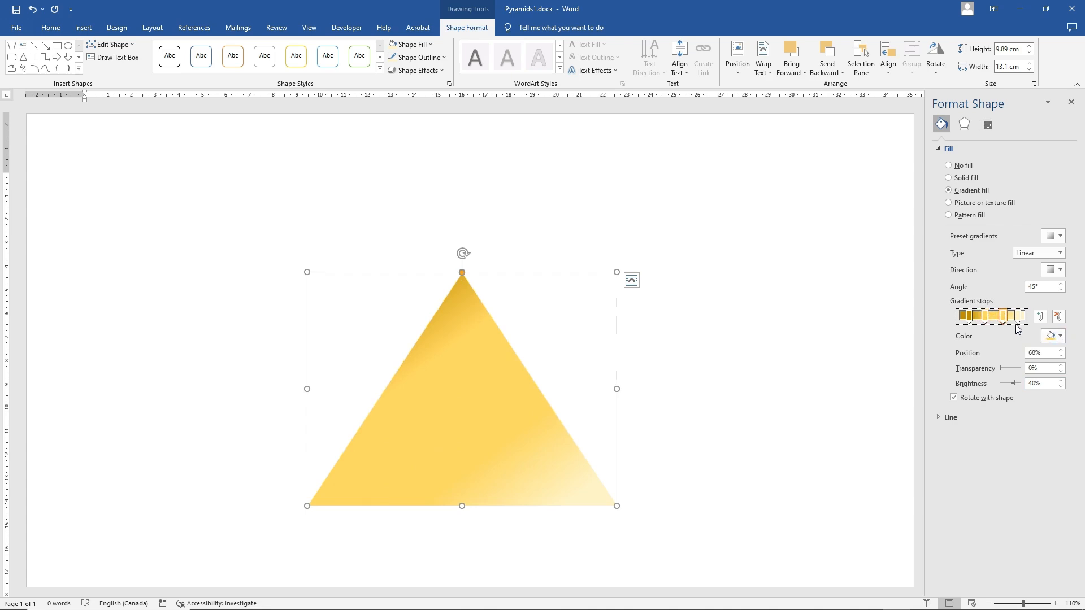
{"action": "left_click", "coordinate": [986, 319]}
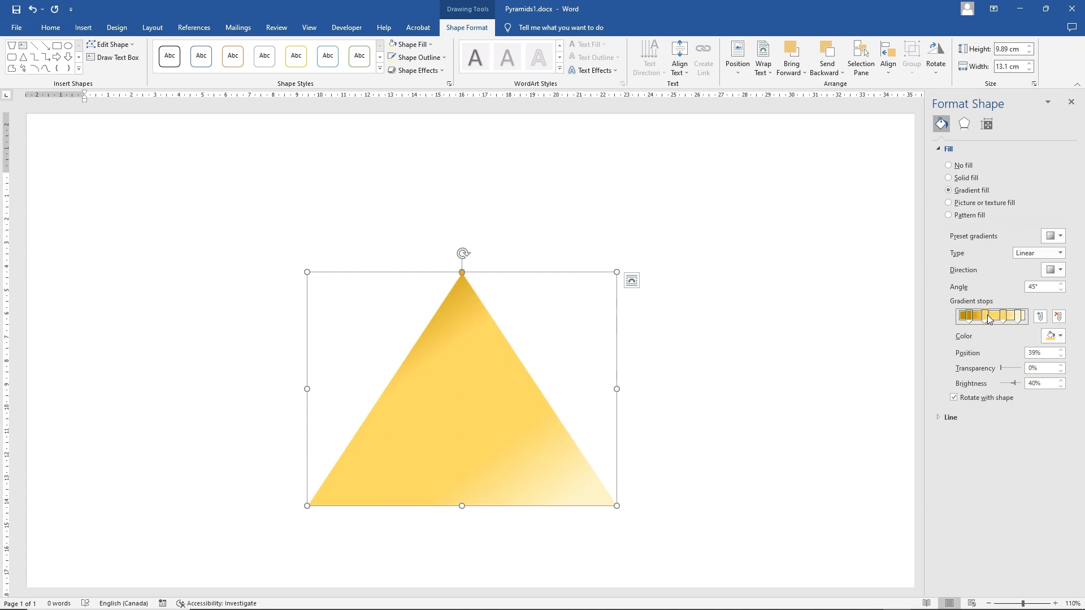
{"action": "left_click", "coordinate": [1061, 337]}
{"action": "left_click", "coordinate": [1059, 395]}
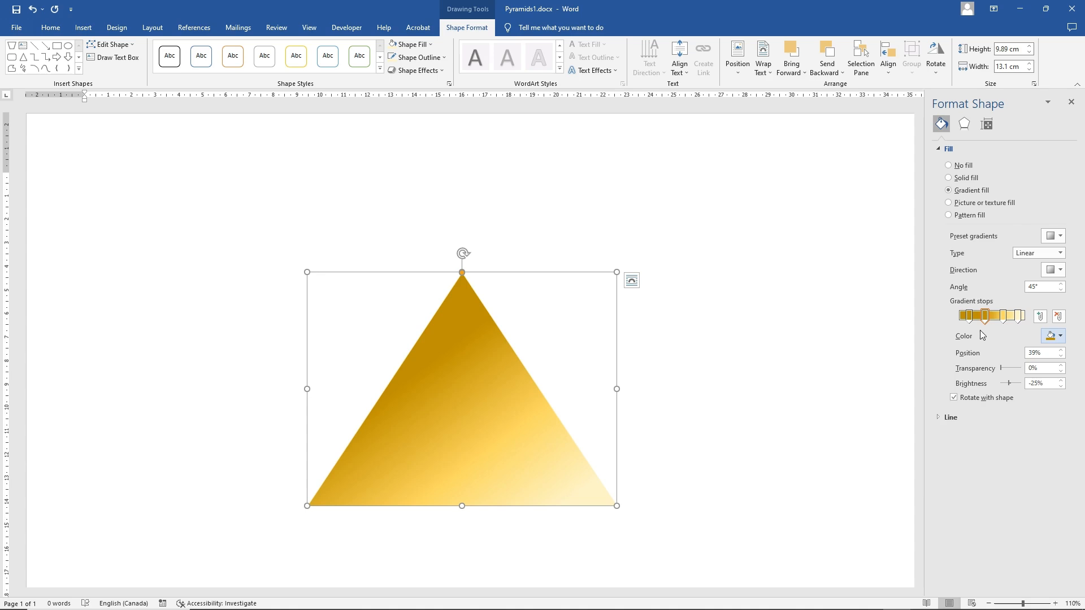
Step: Move both dark gradient stops towards the start, the second to 29%, and set that stop's brightness to -26%
{"action": "left_click", "coordinate": [970, 317]}
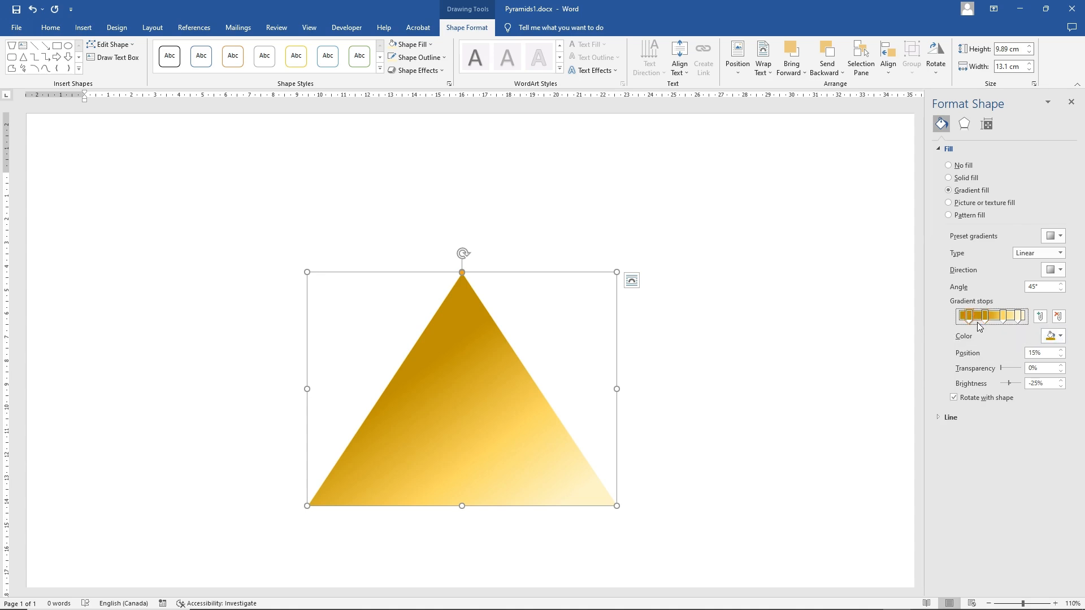
{"action": "left_click_drag", "start_coordinate": [971, 323], "coordinate": [980, 319]}
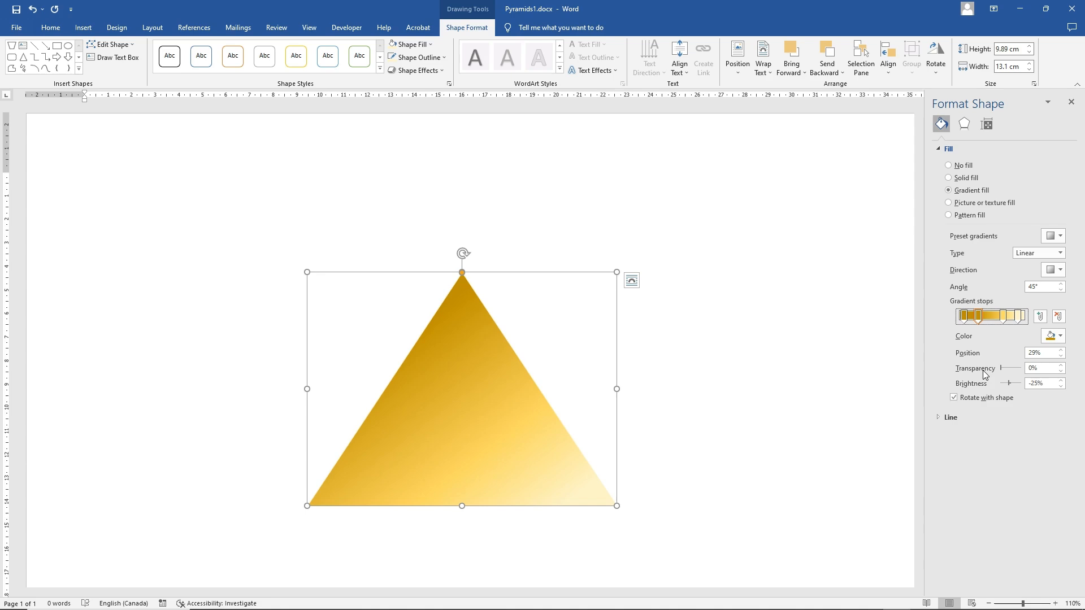
{"action": "left_click_drag", "start_coordinate": [1009, 383], "coordinate": [1009, 384]}
Step: Copy the gold triangle and paste a duplicate onto the page
{"action": "right_click", "coordinate": [447, 383]}
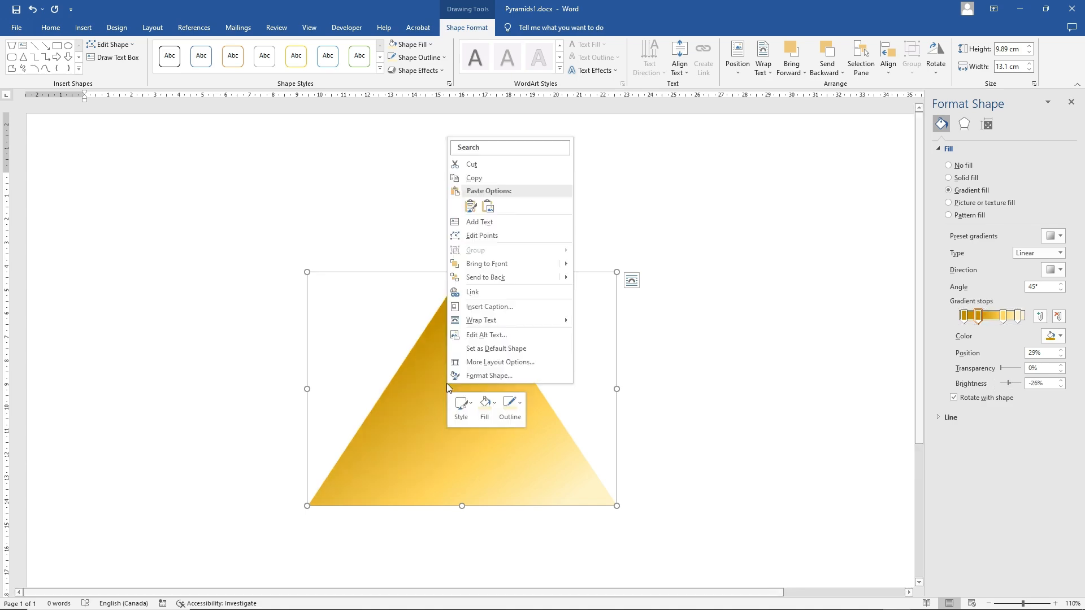
{"action": "left_click", "coordinate": [474, 178]}
{"action": "right_click", "coordinate": [687, 242]}
{"action": "left_click", "coordinate": [712, 312]}
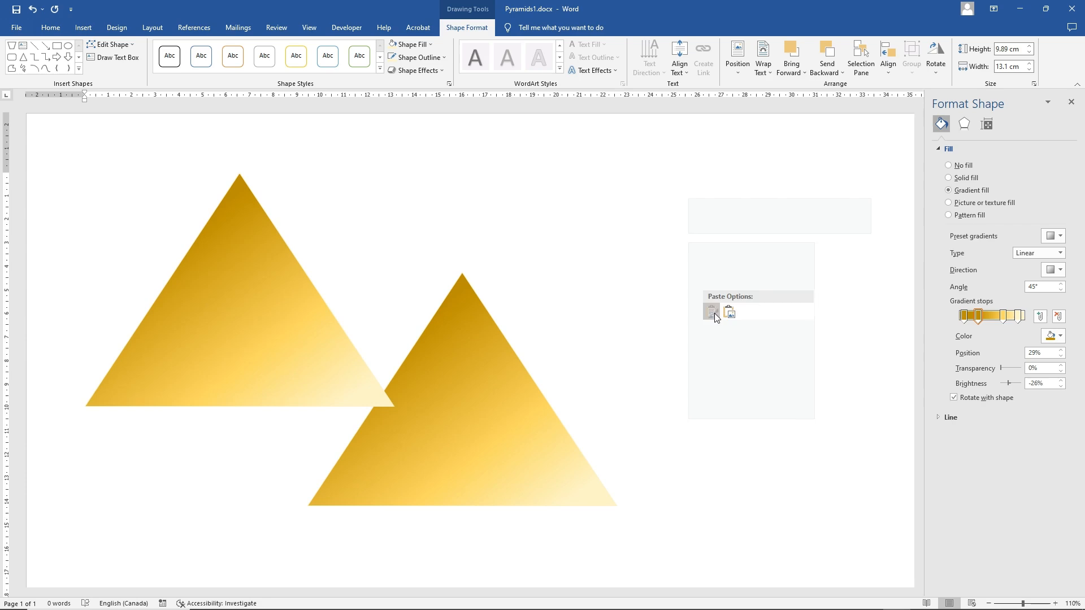
{"action": "left_click", "coordinate": [714, 313]}
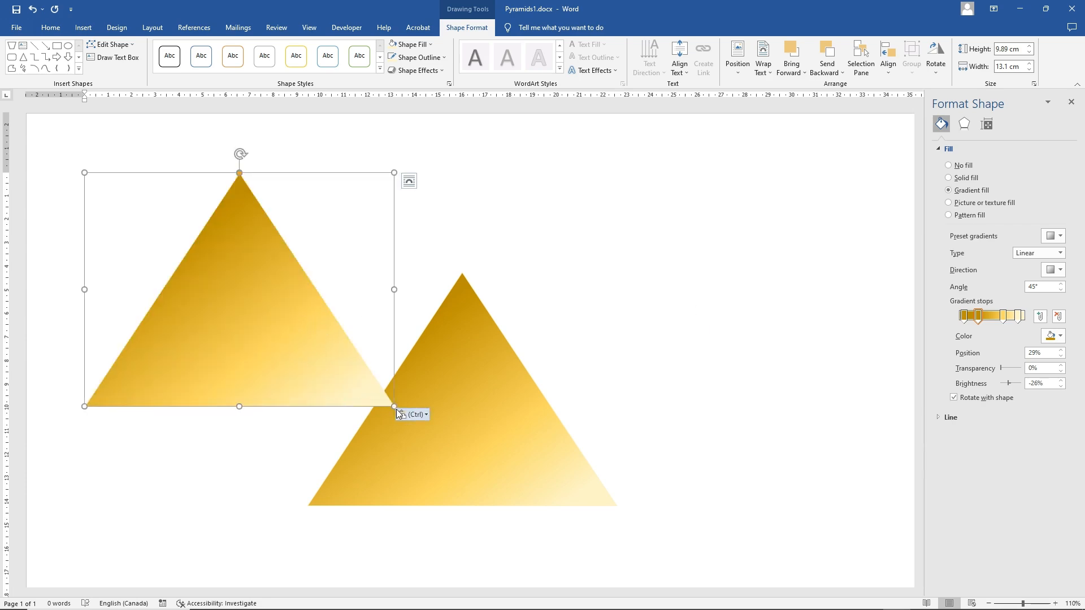
Step: Set the layout options of both triangles to Fix position on page
{"action": "left_click", "coordinate": [409, 181]}
{"action": "left_click", "coordinate": [409, 181]}
{"action": "left_click", "coordinate": [409, 181]}
{"action": "left_click", "coordinate": [478, 402]}
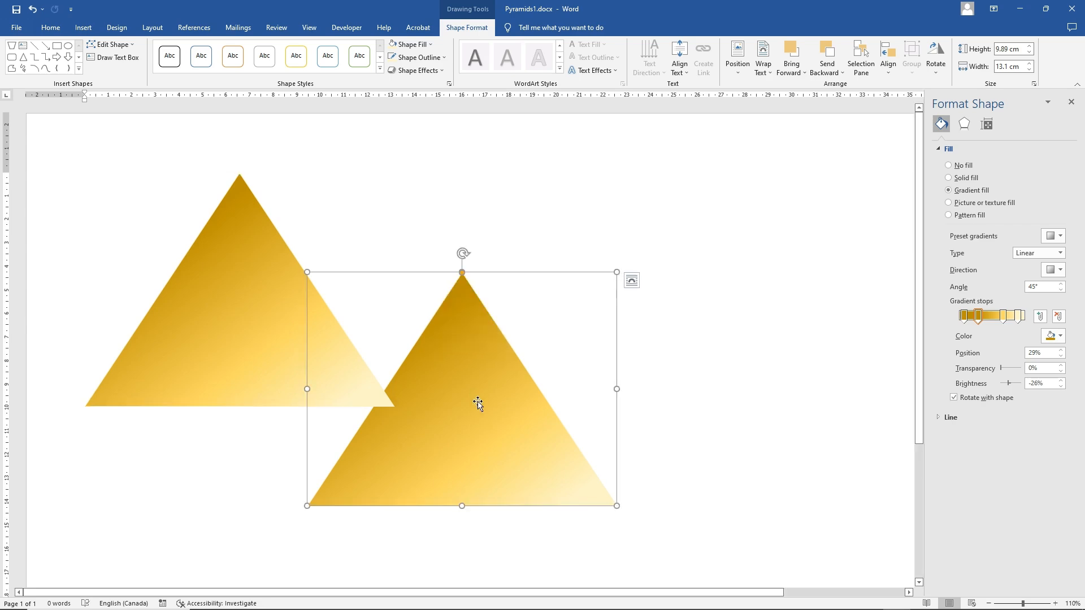
{"action": "left_click", "coordinate": [631, 281]}
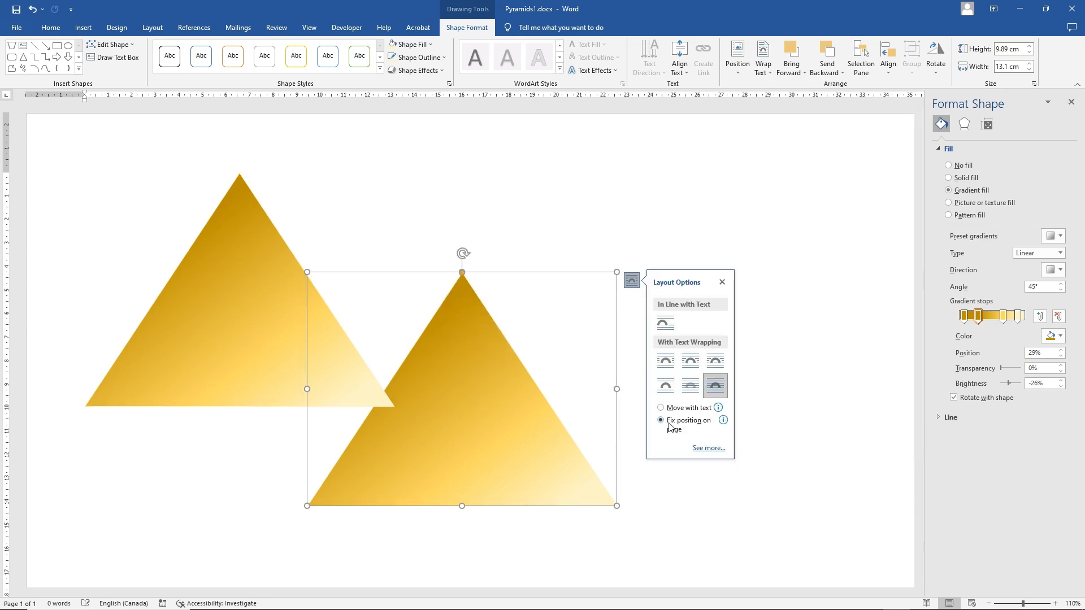
Step: Send the duplicate triangle to the back, behind the original
{"action": "left_click", "coordinate": [247, 296]}
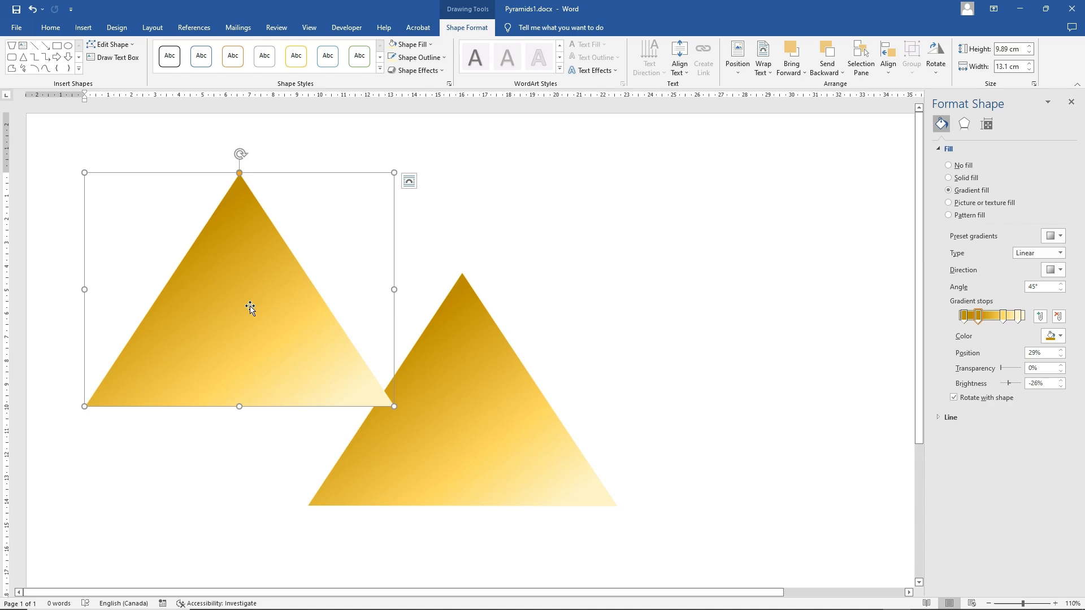
{"action": "right_click", "coordinate": [250, 308]}
{"action": "left_click", "coordinate": [261, 448]}
Step: Shrink the duplicate triangle to about 6.8 cm high and 10.59 cm wide, and place it partly behind the original's left side
{"action": "left_click_drag", "start_coordinate": [250, 324], "coordinate": [285, 334]}
{"action": "left_click_drag", "start_coordinate": [430, 186], "coordinate": [370, 258]}
{"action": "left_click_drag", "start_coordinate": [241, 362], "coordinate": [279, 339]}
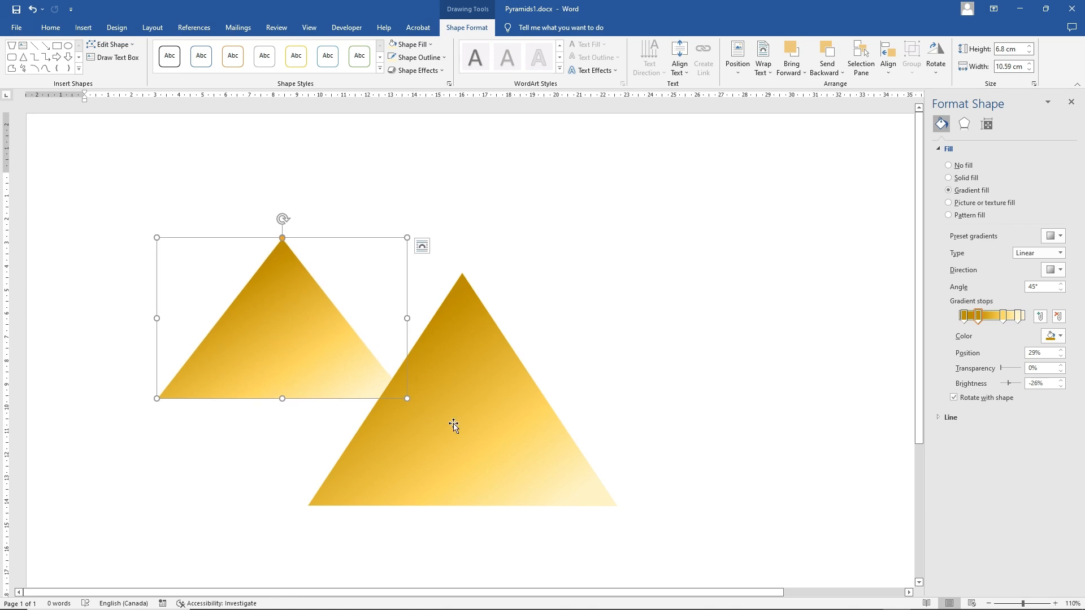
Step: Enlarge the front triangle slightly from its upper right corner and move the smaller triangle a little lower
{"action": "left_click", "coordinate": [553, 445]}
{"action": "left_click_drag", "start_coordinate": [616, 272], "coordinate": [641, 269]}
{"action": "left_click_drag", "start_coordinate": [222, 354], "coordinate": [230, 382]}
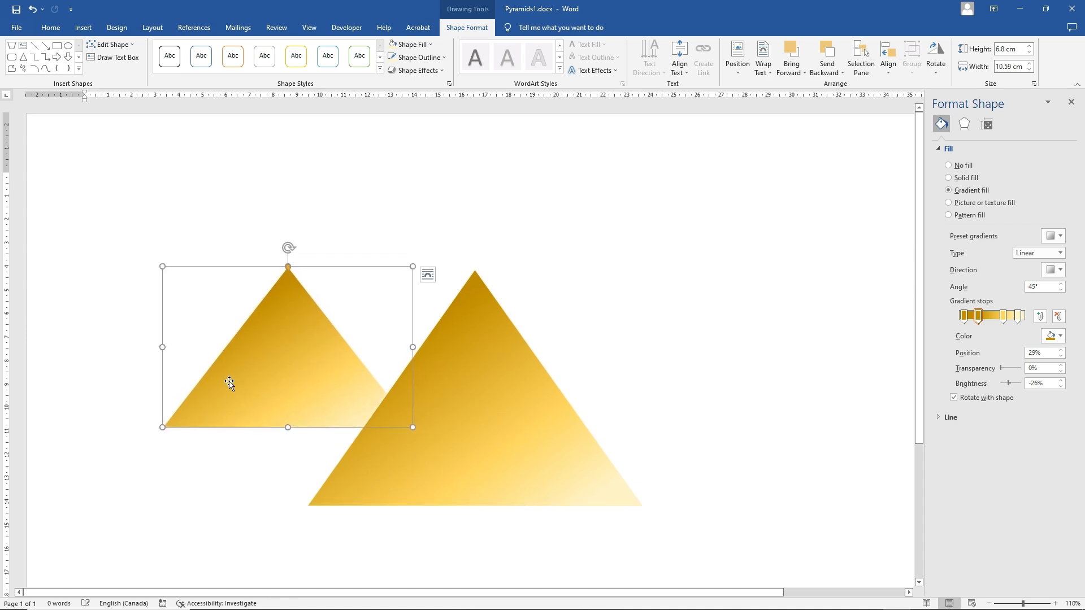
Step: Copy the small triangle, paste it with source formatting, and place the copy over the large triangle's right side
{"action": "right_click", "coordinate": [235, 381]}
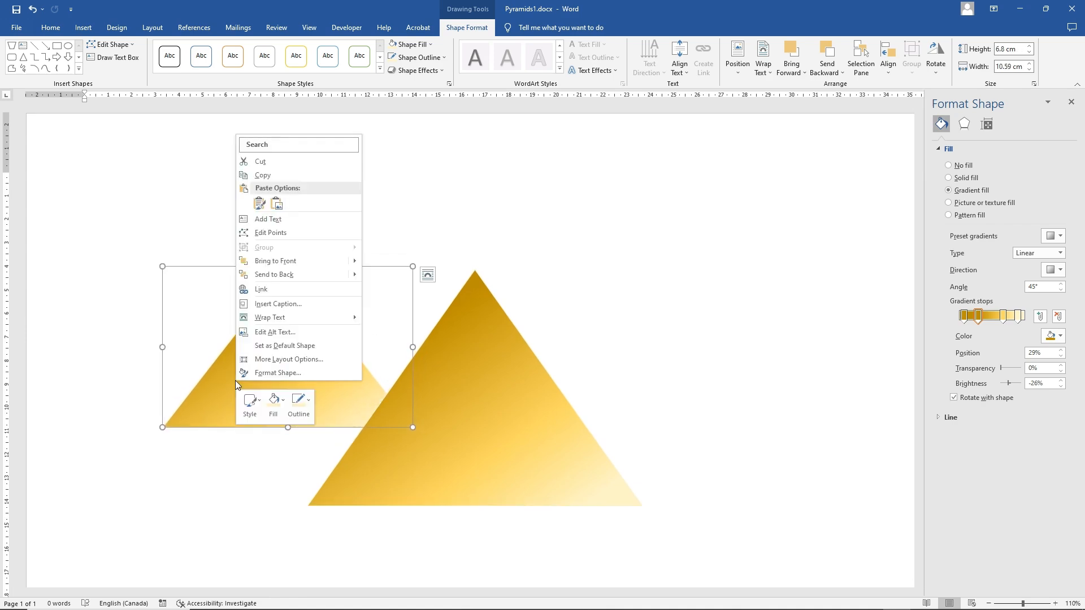
{"action": "left_click", "coordinate": [266, 175]}
{"action": "right_click", "coordinate": [649, 244]}
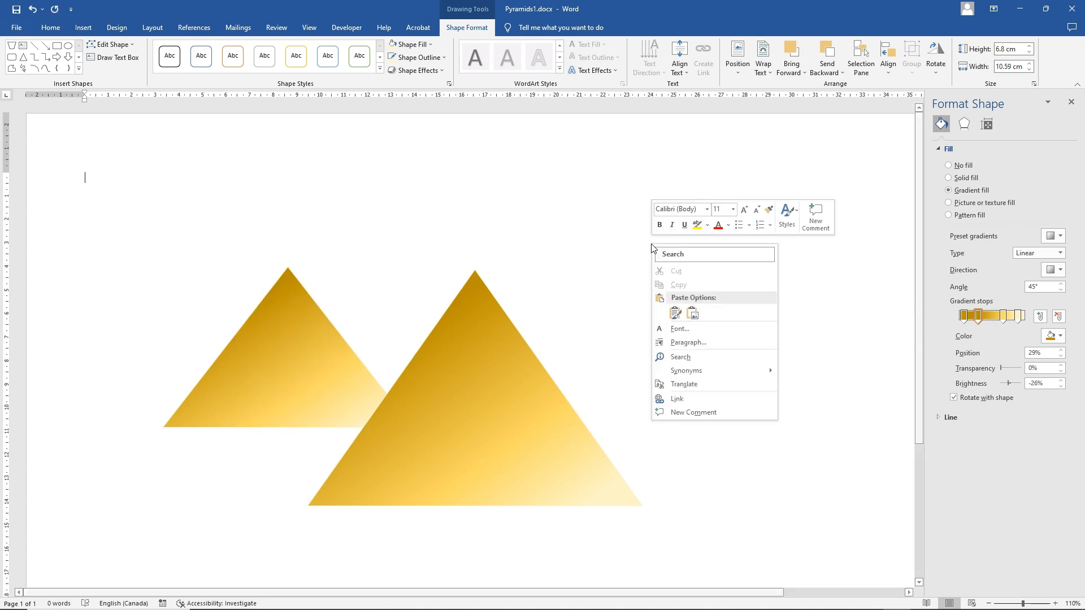
{"action": "left_click", "coordinate": [674, 314]}
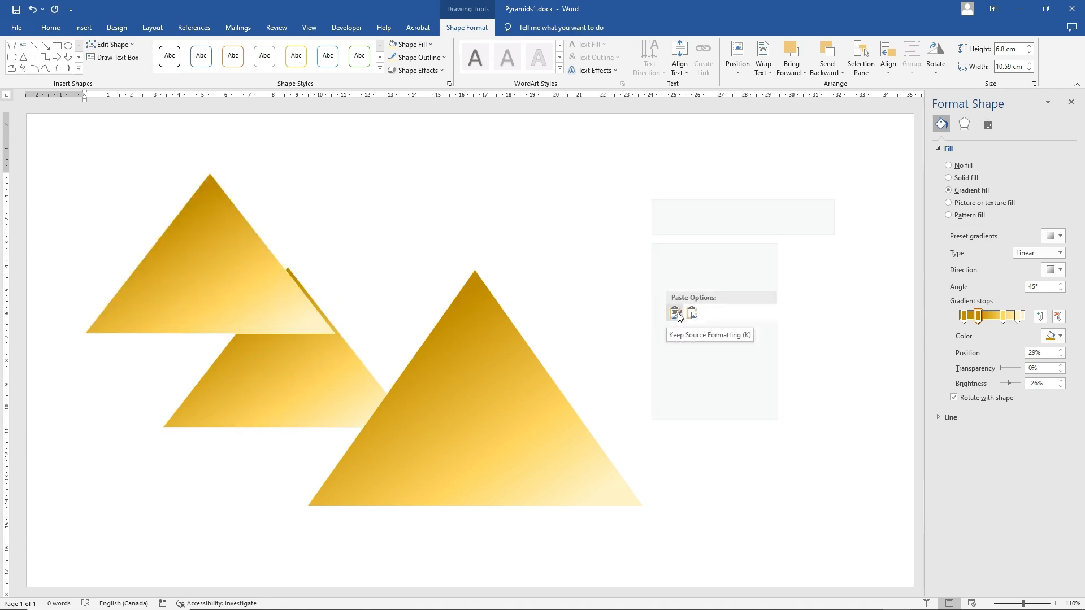
{"action": "left_click_drag", "start_coordinate": [194, 281], "coordinate": [596, 346]}
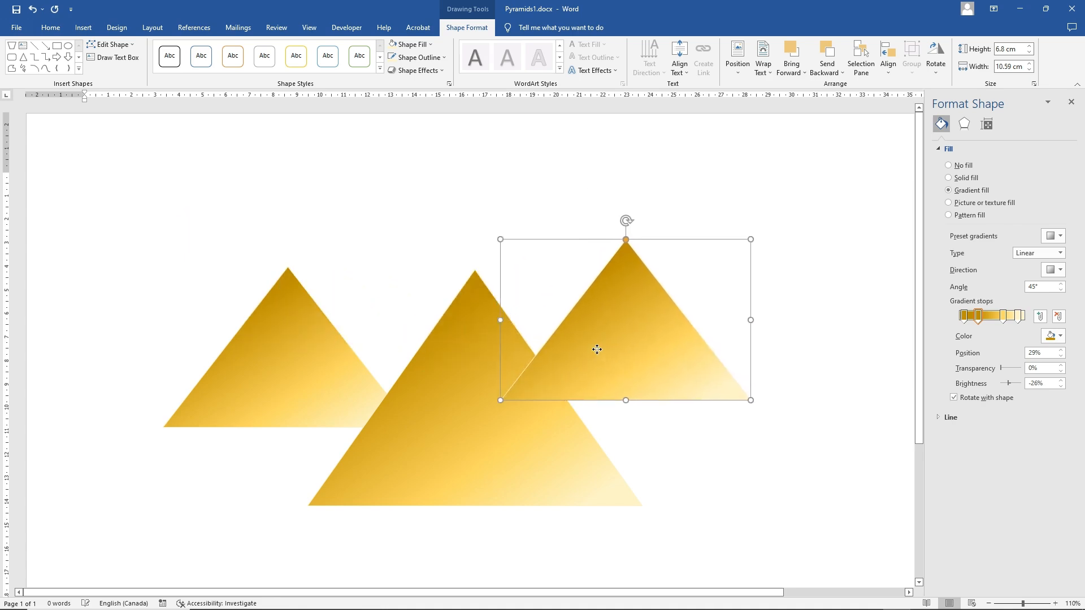
Step: Send the new triangle to the back and shrink it to about 4.72 cm high and 8.12 cm wide
{"action": "right_click", "coordinate": [596, 349]}
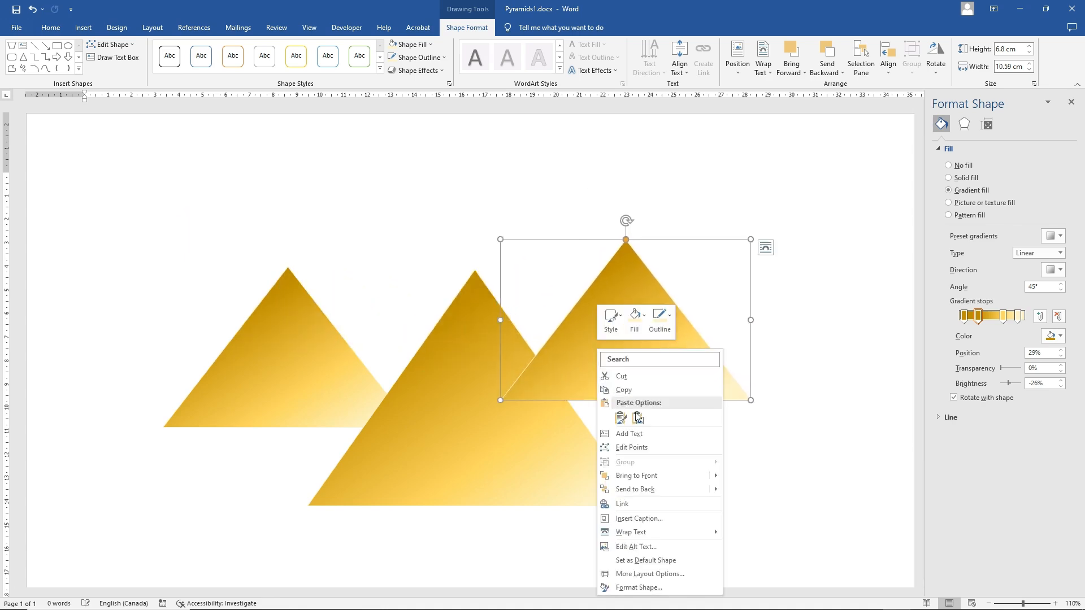
{"action": "left_click", "coordinate": [651, 491]}
{"action": "left_click_drag", "start_coordinate": [751, 237], "coordinate": [688, 277]}
{"action": "left_click", "coordinate": [599, 350]}
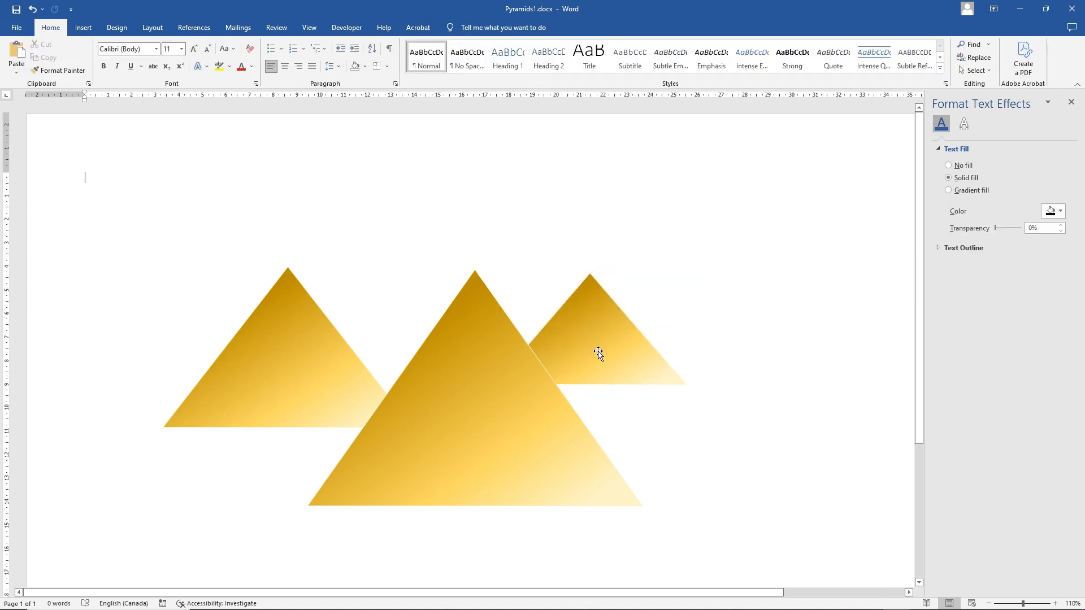
Step: Apply the second soft edge variation to both small background triangles together
{"action": "left_click", "coordinate": [599, 354]}
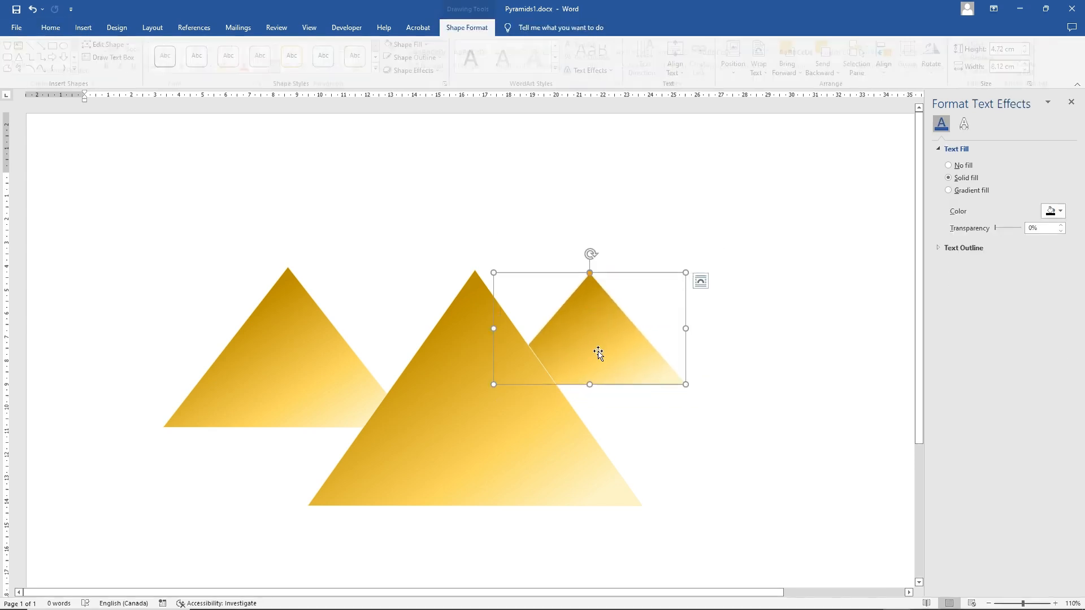
{"action": "left_click", "coordinate": [312, 368], "text": "shift"}
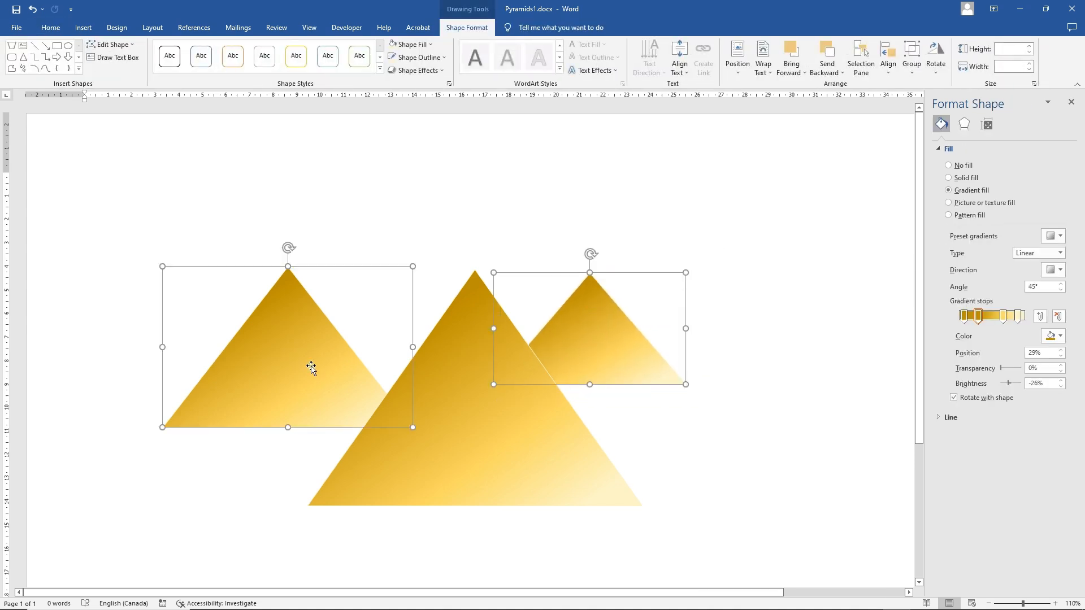
{"action": "left_click", "coordinate": [416, 70]}
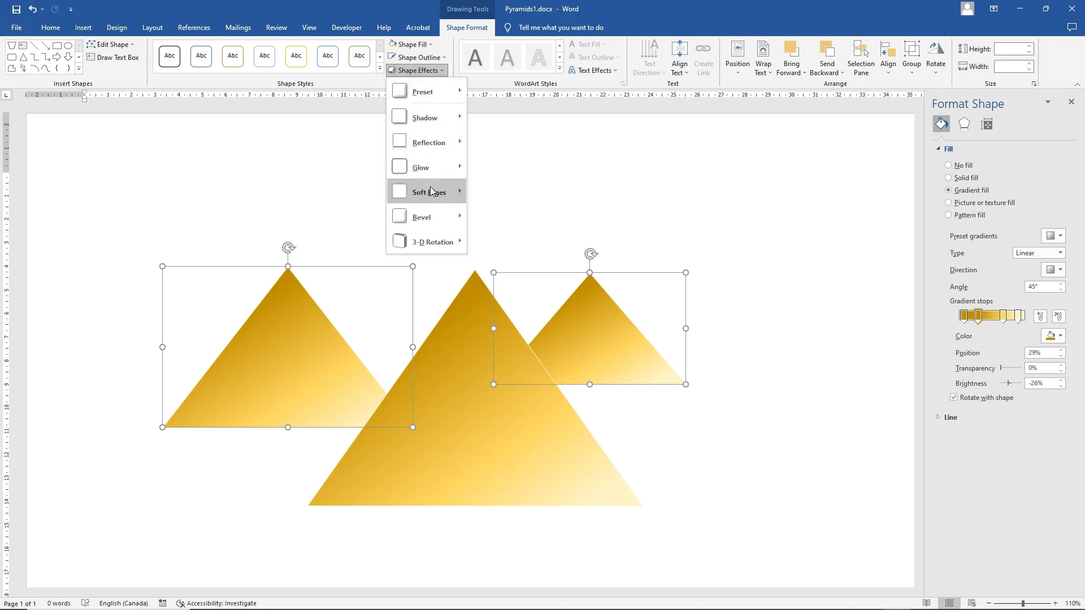
{"action": "mouse_move", "coordinate": [432, 191]}
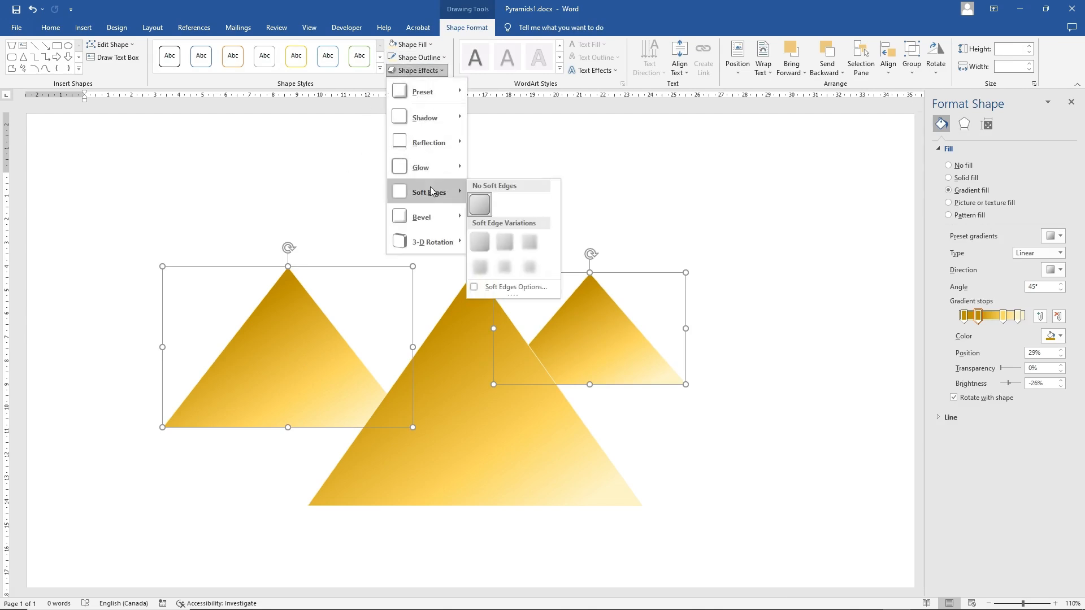
{"action": "left_click", "coordinate": [506, 242]}
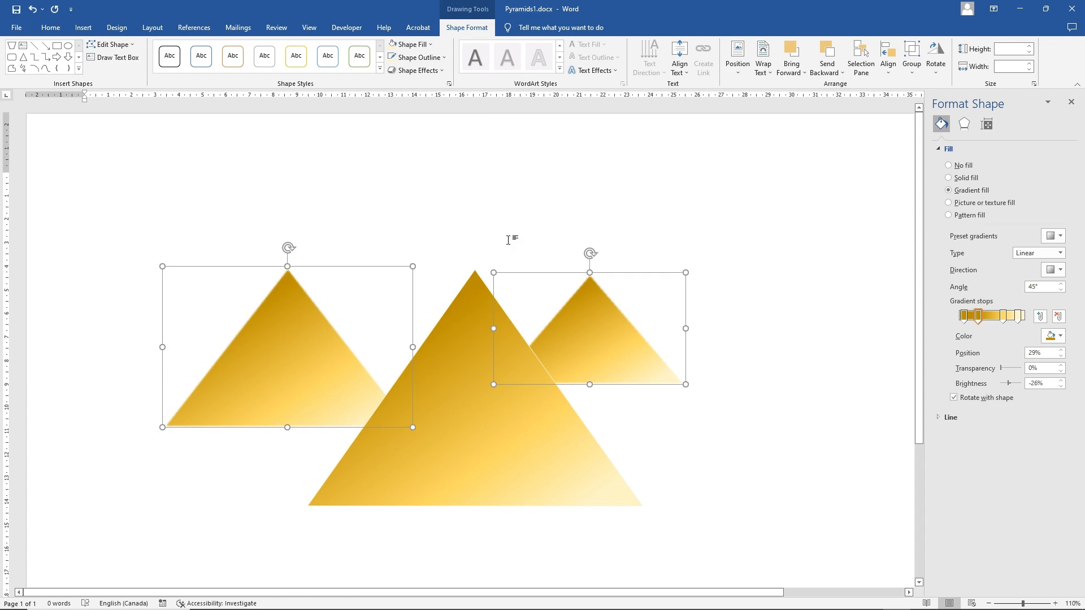
Step: Give the large front triangle the first bevel style, 4.5 pt wide and 6 pt high, with a 20° lighting angle
{"action": "left_click", "coordinate": [463, 371]}
{"action": "left_click", "coordinate": [434, 72]}
{"action": "mouse_move", "coordinate": [438, 217]}
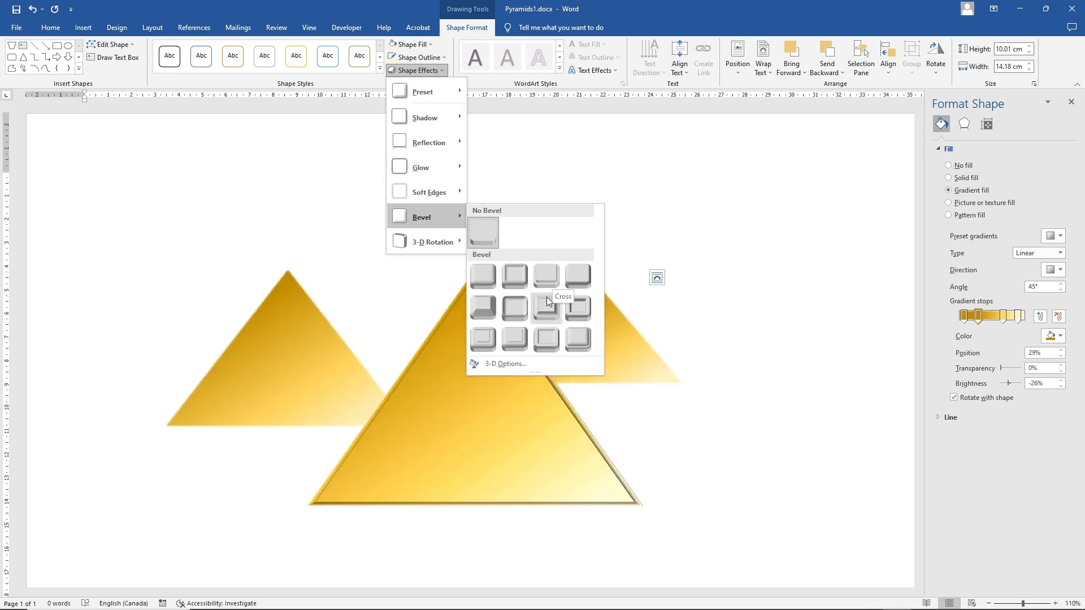
{"action": "left_click", "coordinate": [484, 276]}
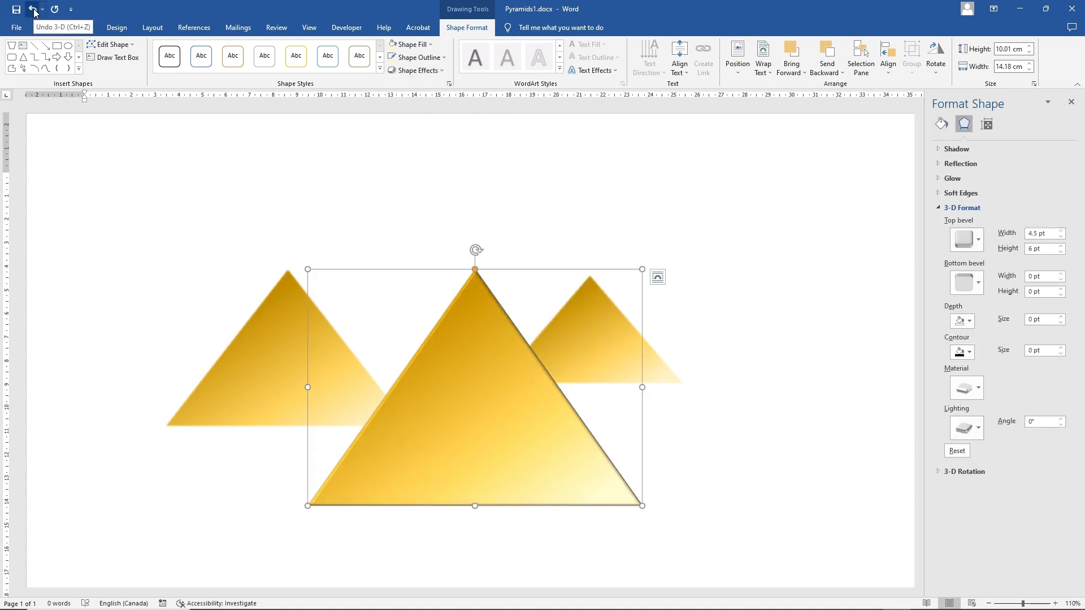
{"action": "left_click", "coordinate": [1063, 419]}
{"action": "left_click", "coordinate": [1062, 420]}
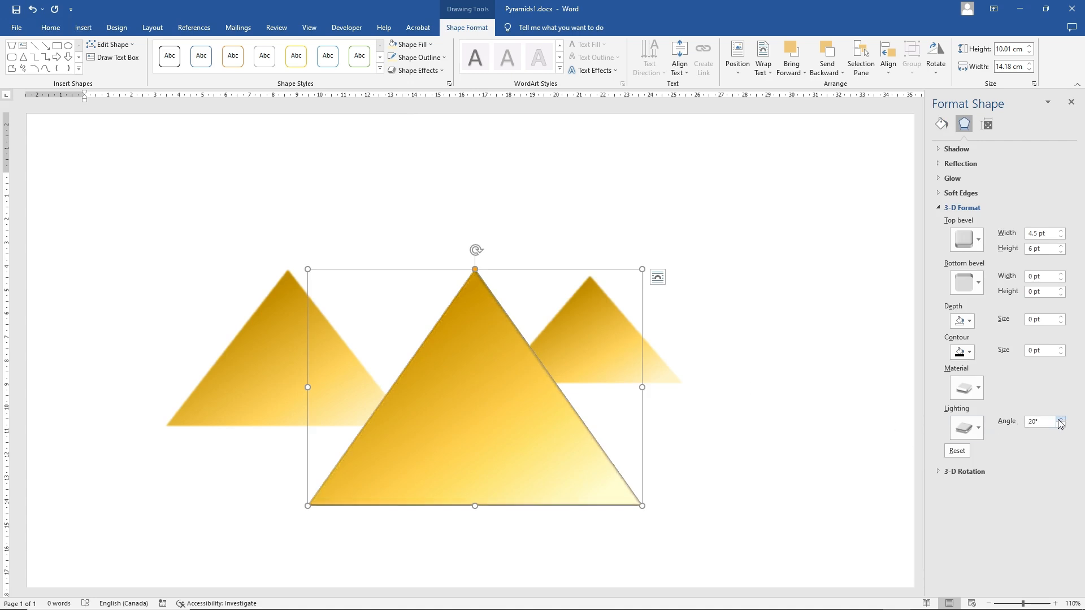
Step: Duplicate the large front triangle, resize the copy to about 9.53 cm high and 5.81 cm wide, and place it beyond the right background triangle
{"action": "left_click", "coordinate": [463, 404]}
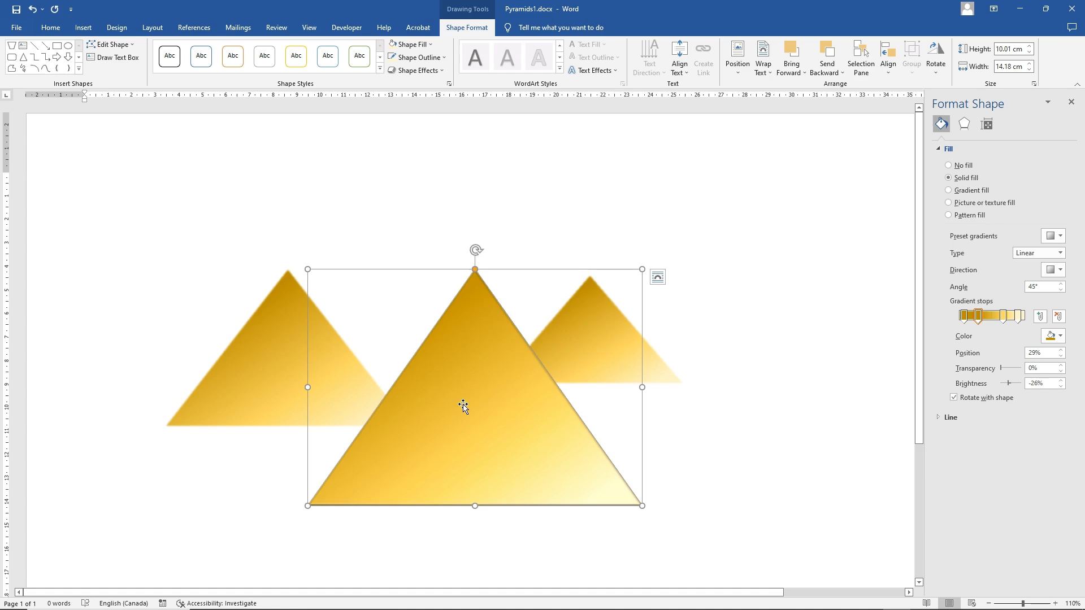
{"action": "right_click", "coordinate": [463, 405]}
{"action": "left_click", "coordinate": [504, 201]}
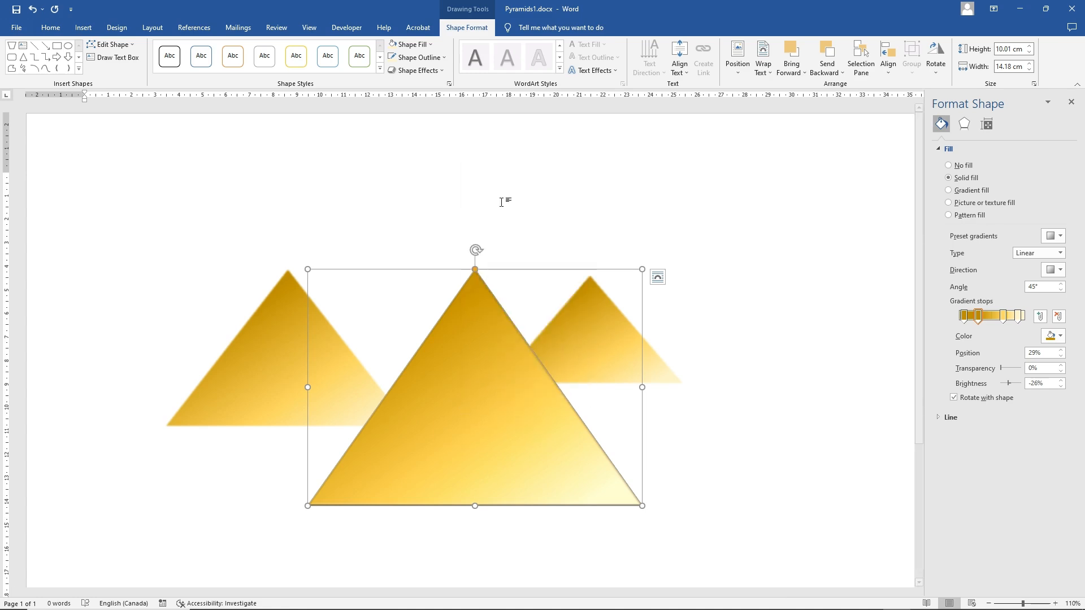
{"action": "right_click", "coordinate": [738, 247]}
{"action": "left_click", "coordinate": [767, 318]}
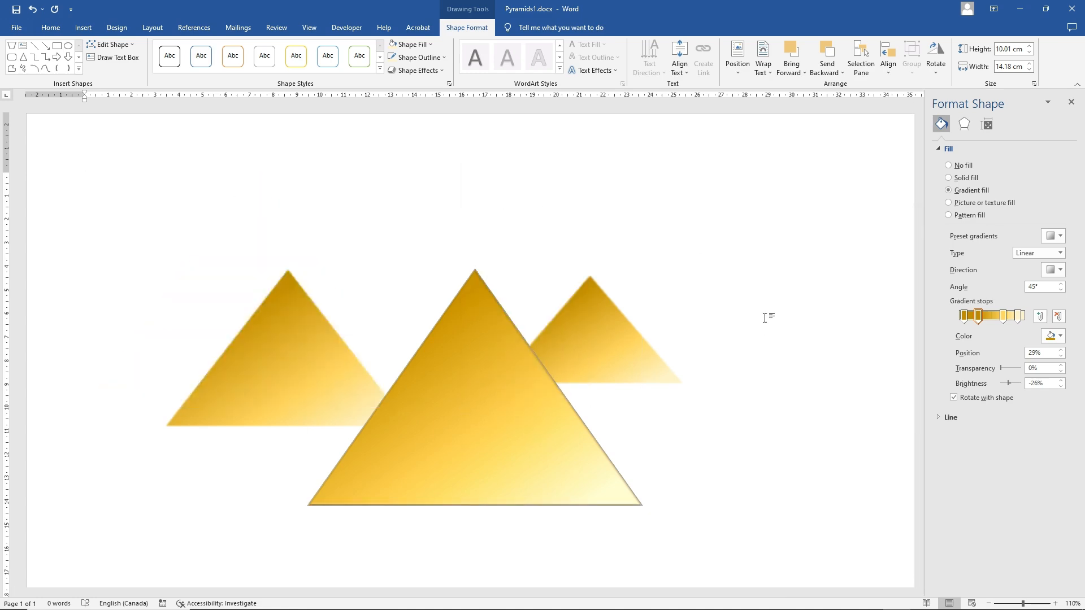
{"action": "left_click_drag", "start_coordinate": [83, 176], "coordinate": [283, 187]}
{"action": "left_click_drag", "start_coordinate": [341, 271], "coordinate": [746, 341]}
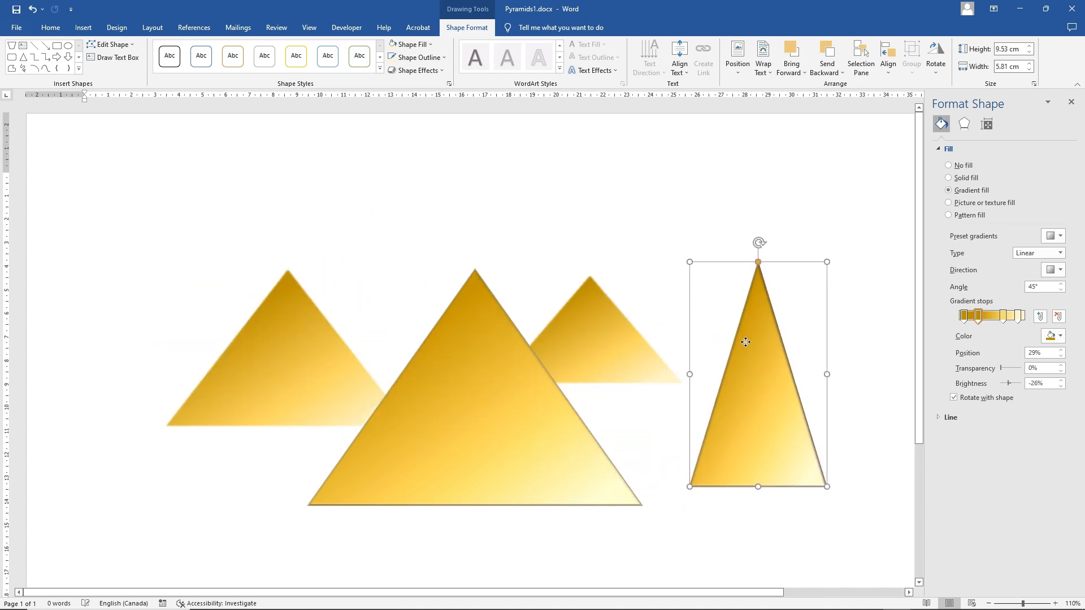
Step: Rotate the narrow triangle about 45° counterclockwise and fit it against the front triangle's right edge as the pyramid's side face
{"action": "left_click_drag", "start_coordinate": [753, 236], "coordinate": [636, 261]}
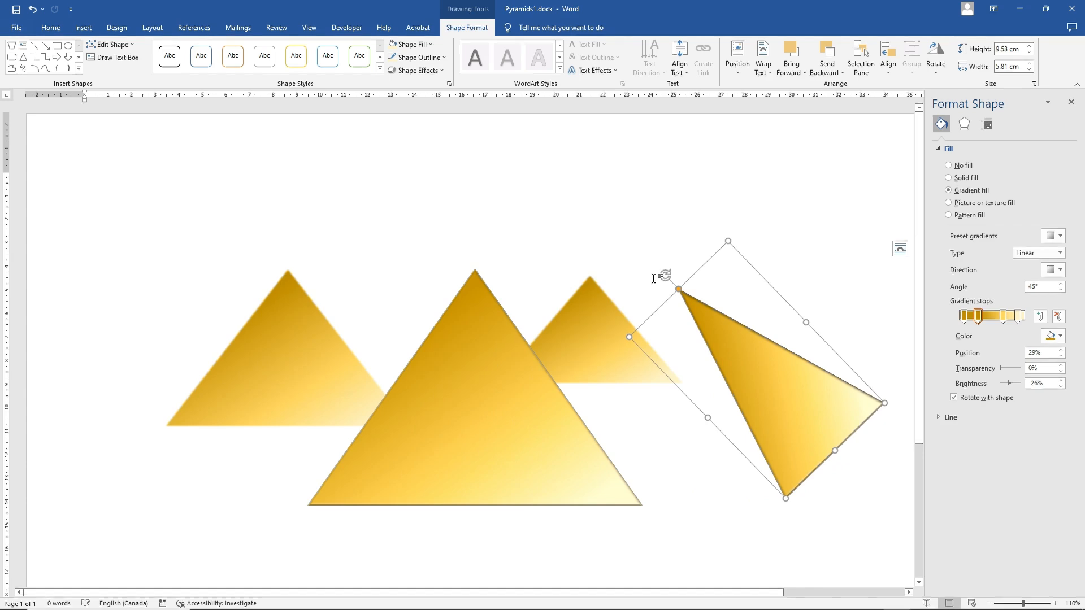
{"action": "left_click_drag", "start_coordinate": [786, 422], "coordinate": [649, 426]}
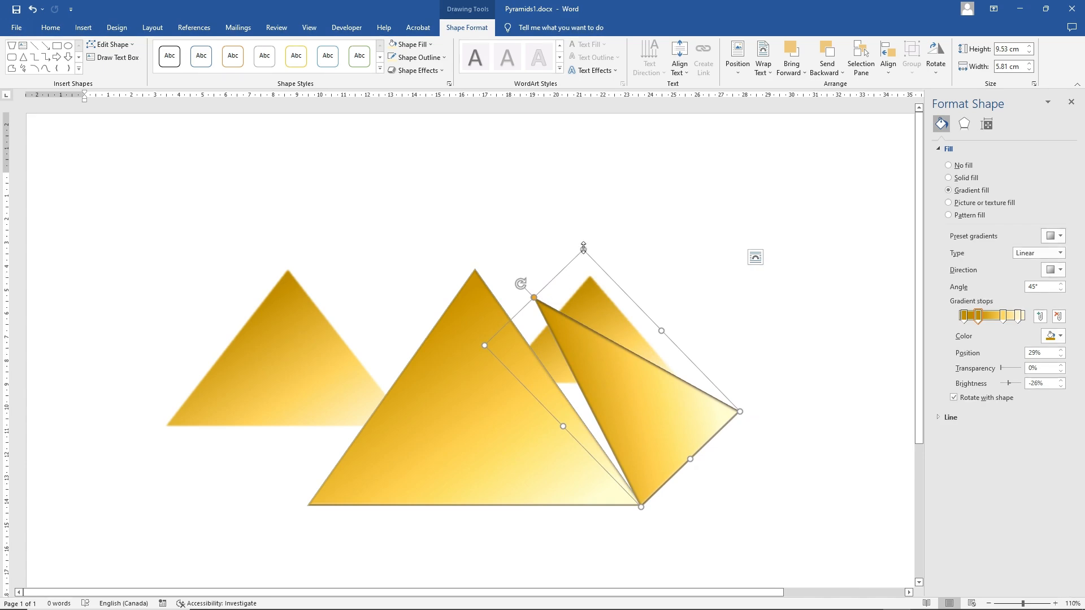
{"action": "left_click_drag", "start_coordinate": [583, 249], "coordinate": [507, 234]}
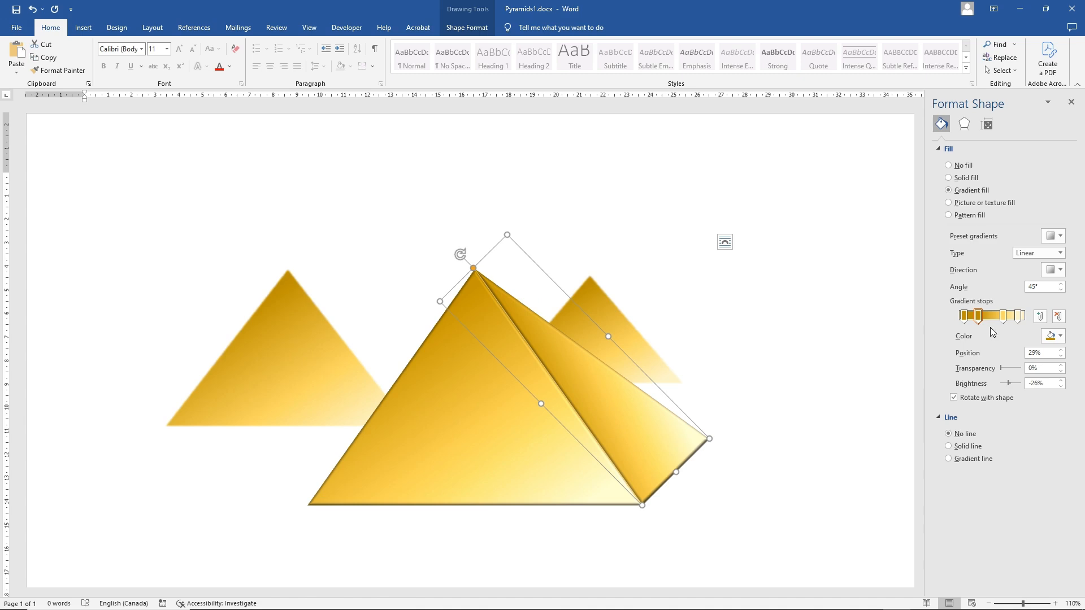
Step: Change the side face's gradient stop at 29% to a lighter gold with 40% brightness
{"action": "left_click", "coordinate": [1061, 336]}
{"action": "left_click", "coordinate": [1060, 390]}
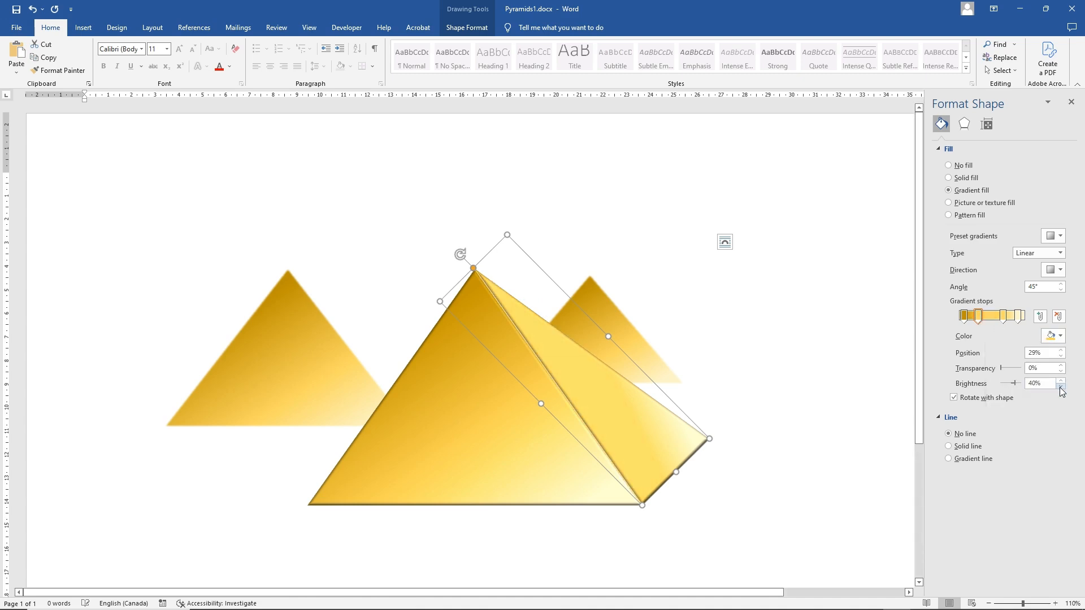
Step: Edit the side face's points, moving its top point slightly right and up from the front triangle's apex
{"action": "right_click", "coordinate": [507, 302]}
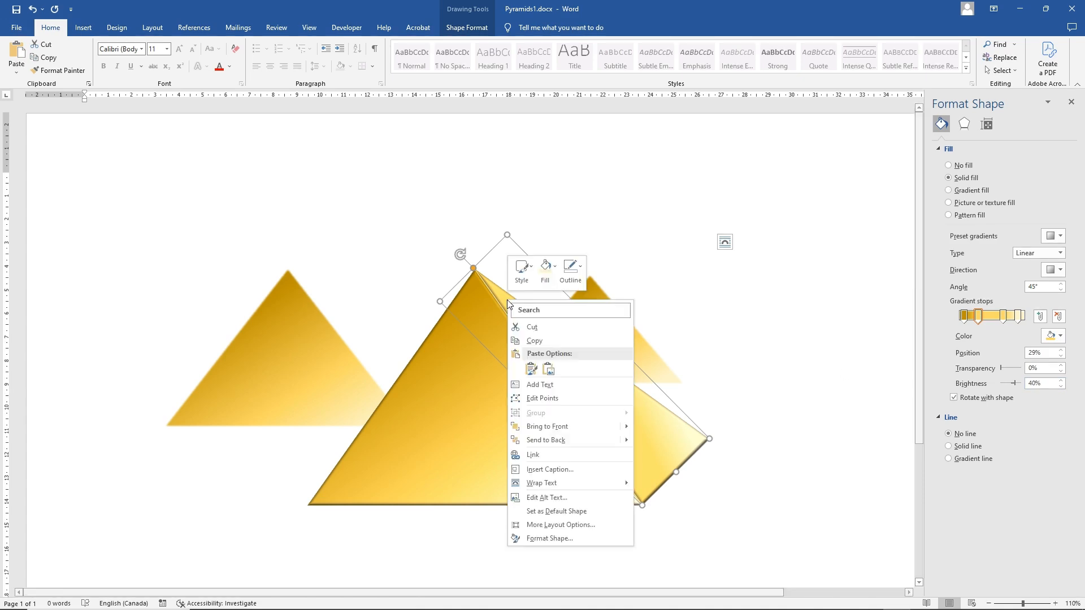
{"action": "left_click", "coordinate": [542, 399]}
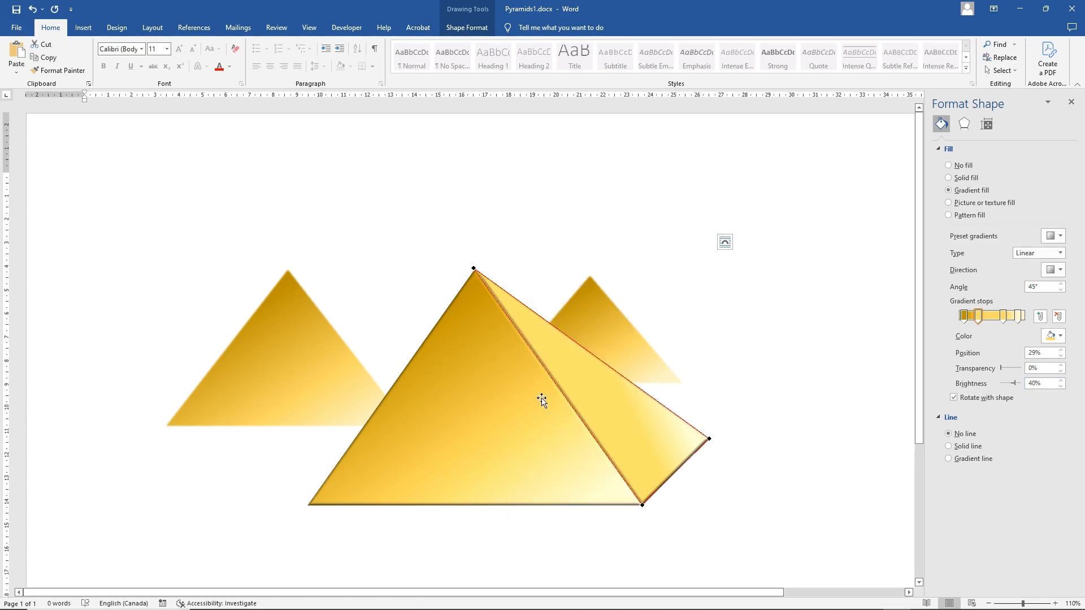
{"action": "left_click_drag", "start_coordinate": [473, 267], "coordinate": [486, 265]}
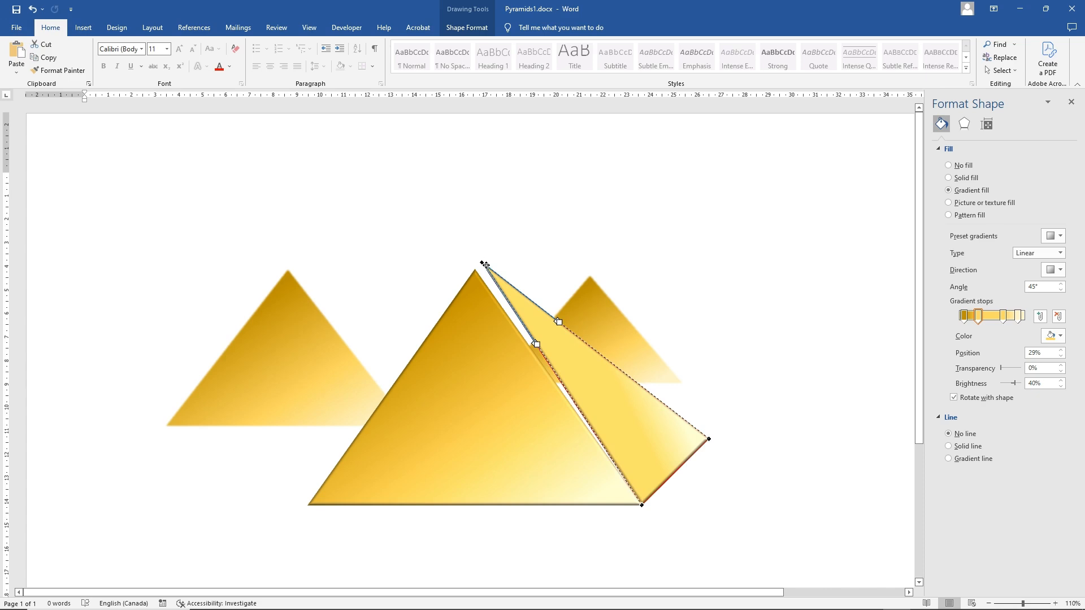
{"action": "left_click_drag", "start_coordinate": [486, 265], "coordinate": [490, 265]}
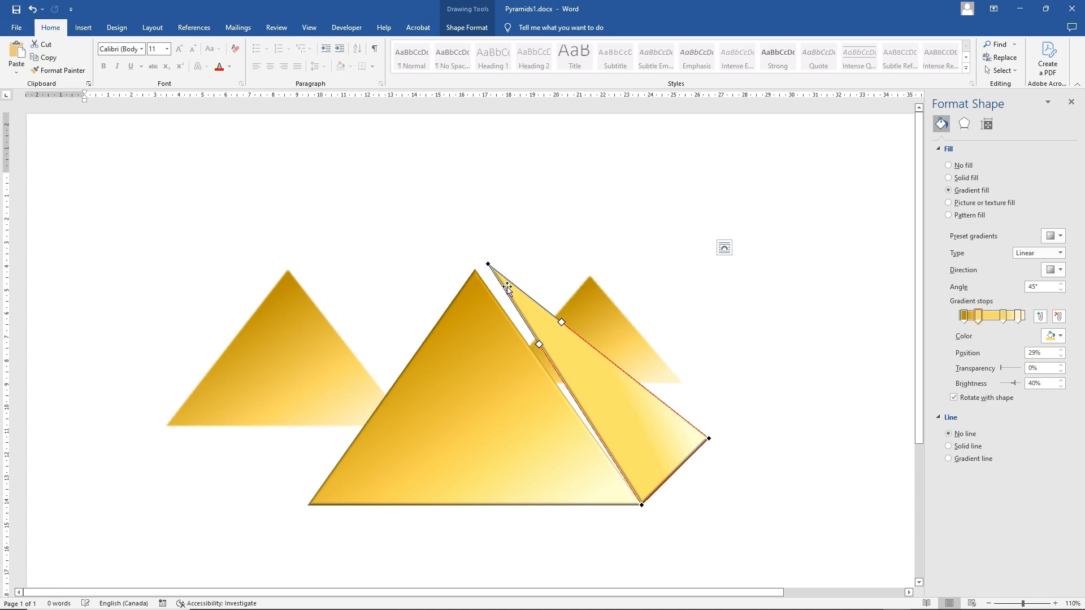
Step: Enlarge the front triangle slightly from its upper right corner and shift its apex right to meet the side face's top point
{"action": "left_click", "coordinate": [480, 294]}
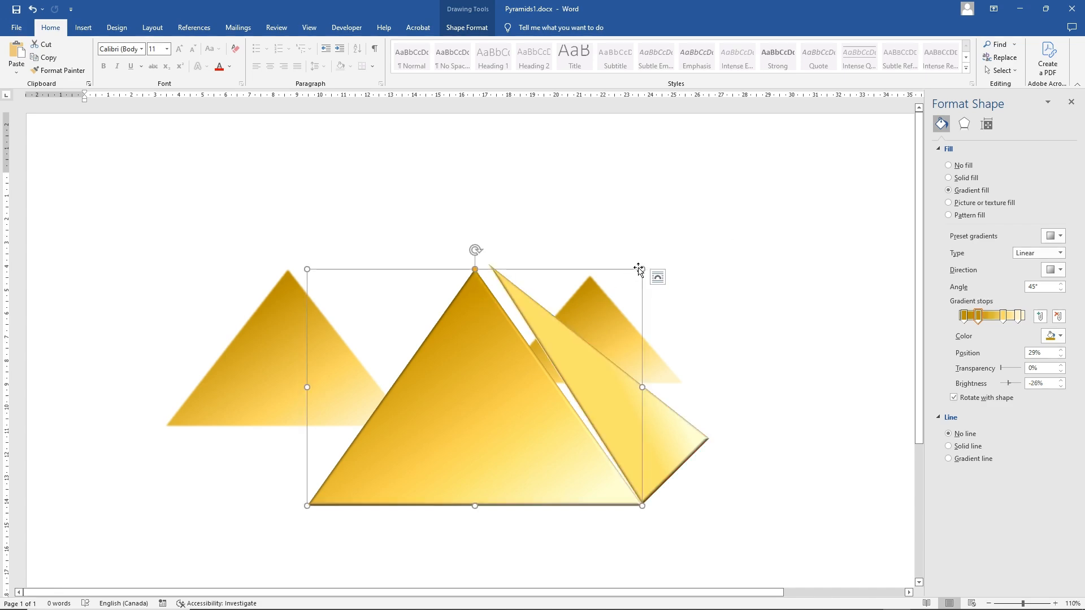
{"action": "left_click_drag", "start_coordinate": [643, 267], "coordinate": [649, 265]}
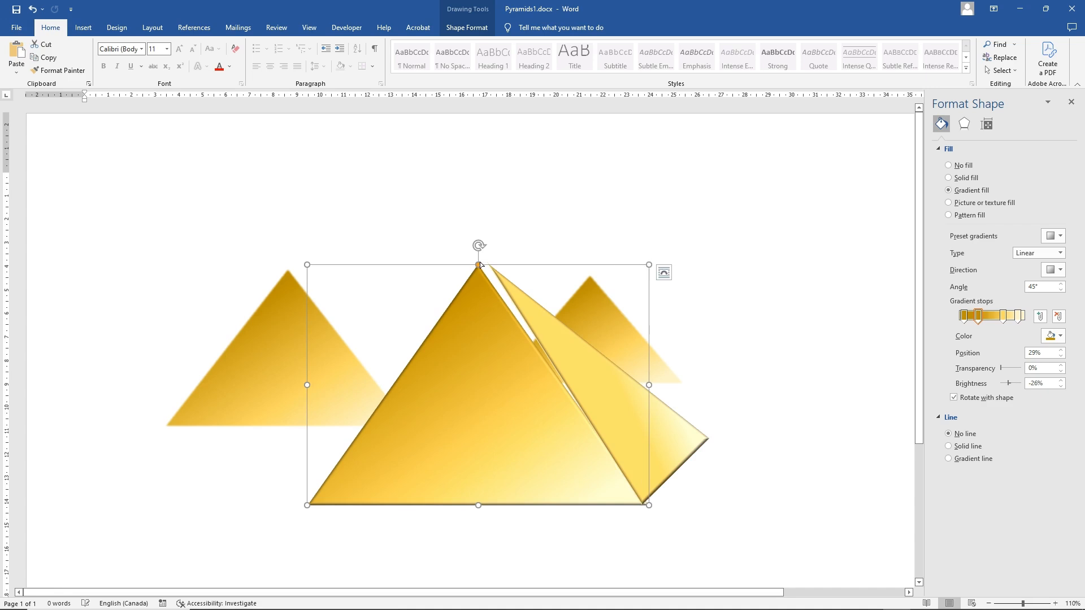
{"action": "left_click_drag", "start_coordinate": [478, 264], "coordinate": [489, 266]}
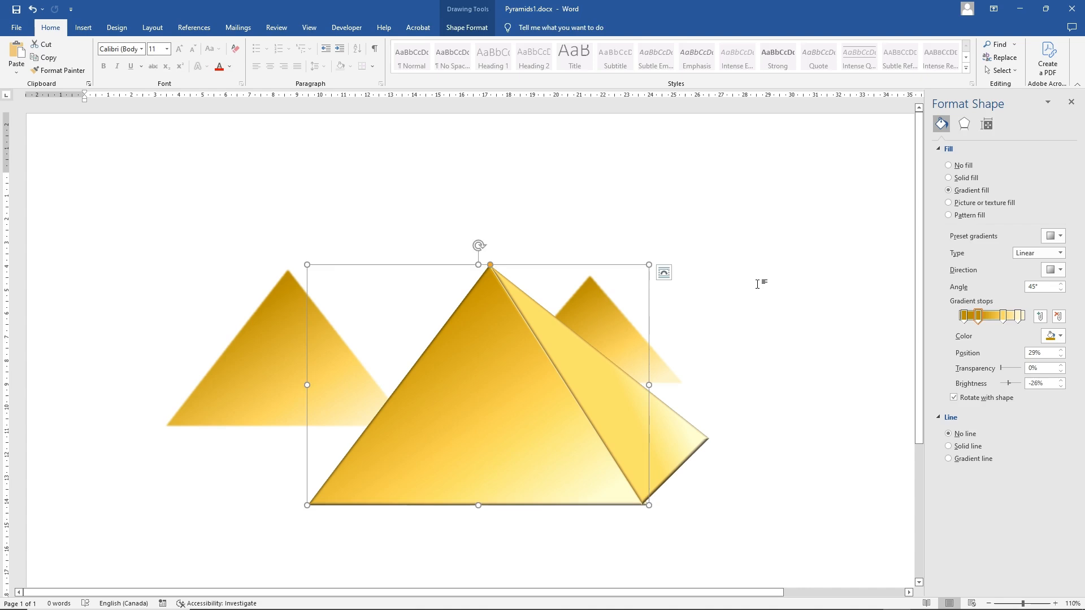
{"action": "left_click", "coordinate": [761, 328]}
{"action": "left_click", "coordinate": [647, 455]}
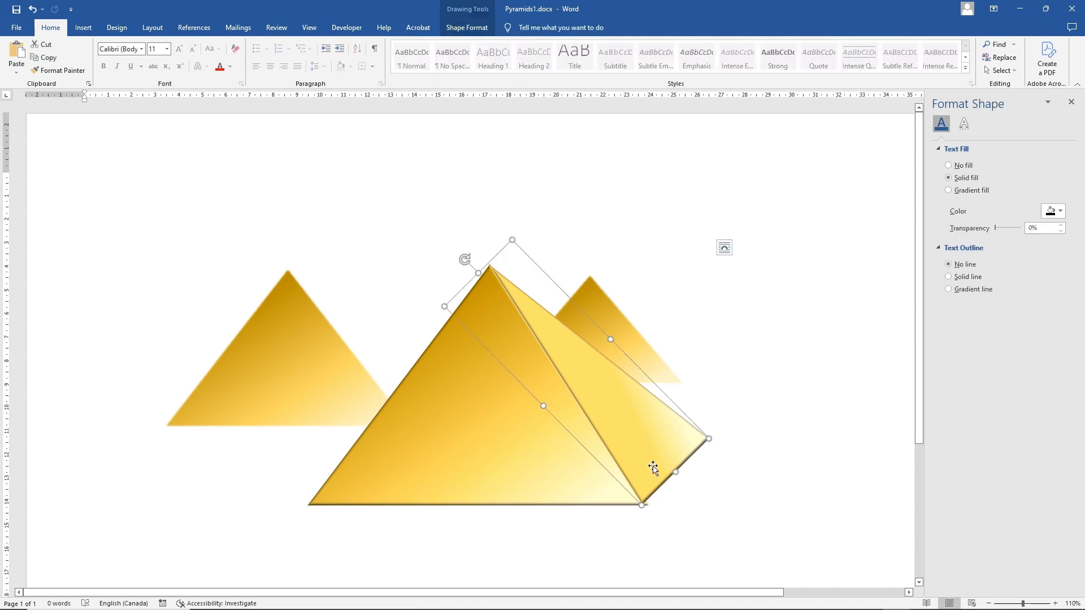
Step: Move the small right background triangle farther right and slightly up, keeping it partly behind the side face
{"action": "left_click", "coordinate": [629, 337]}
{"action": "left_click_drag", "start_coordinate": [637, 328], "coordinate": [663, 319]}
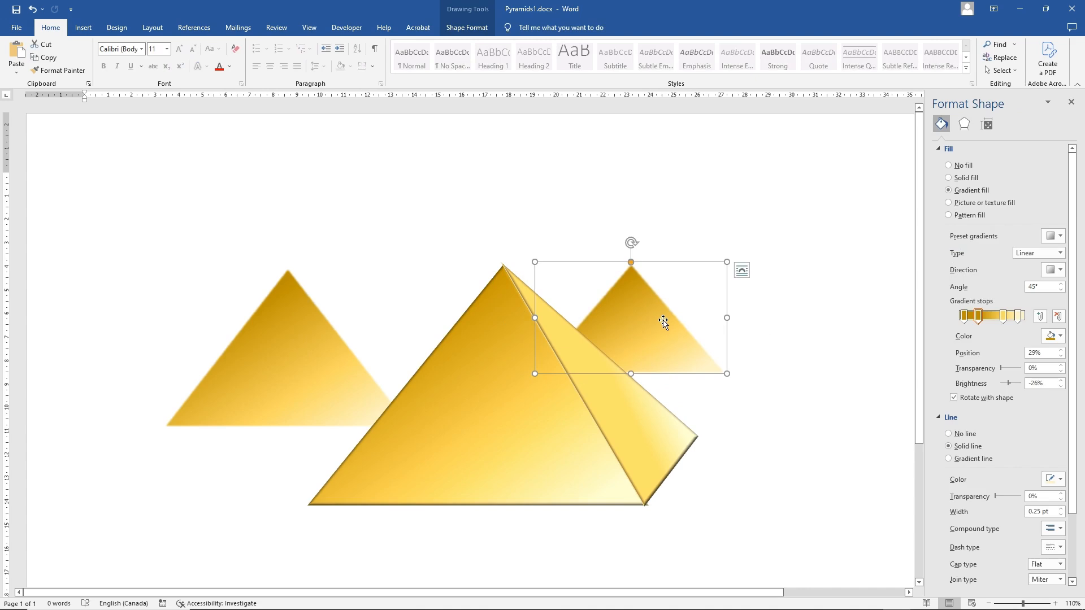
{"action": "left_click_drag", "start_coordinate": [650, 322], "coordinate": [653, 316]}
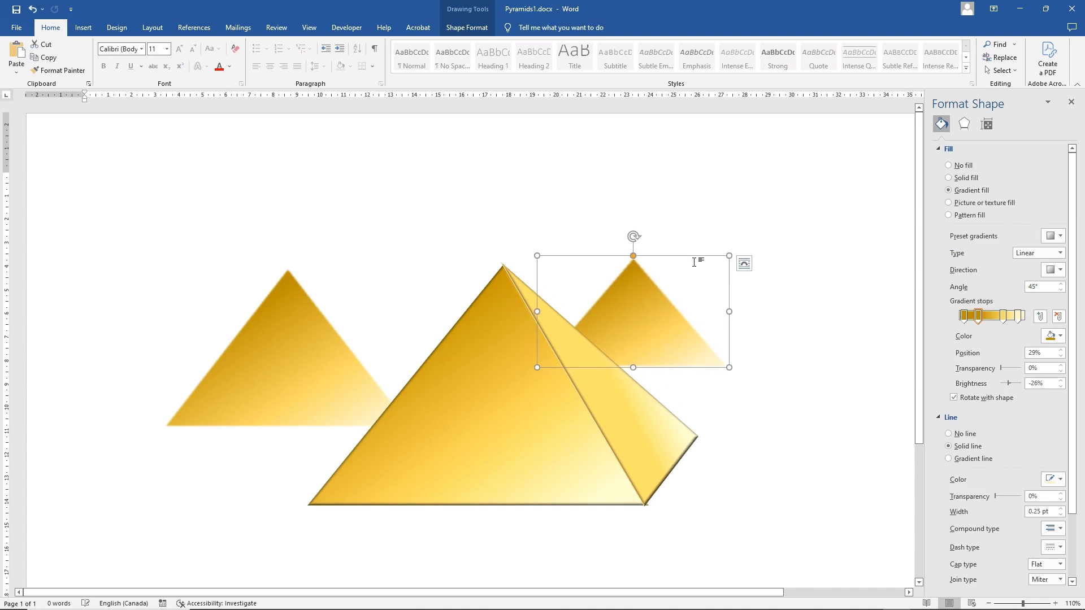
Step: Nudge the left background triangle slightly right and enlarge it outward from its upper left corner
{"action": "left_click_drag", "start_coordinate": [306, 368], "coordinate": [314, 367]}
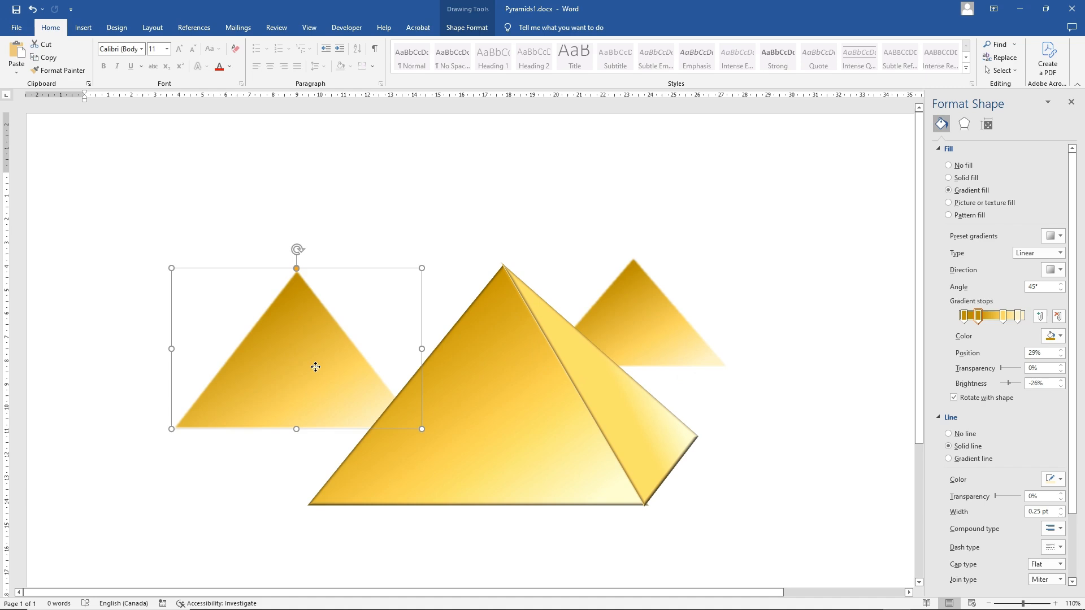
{"action": "left_click_drag", "start_coordinate": [170, 269], "coordinate": [126, 220]}
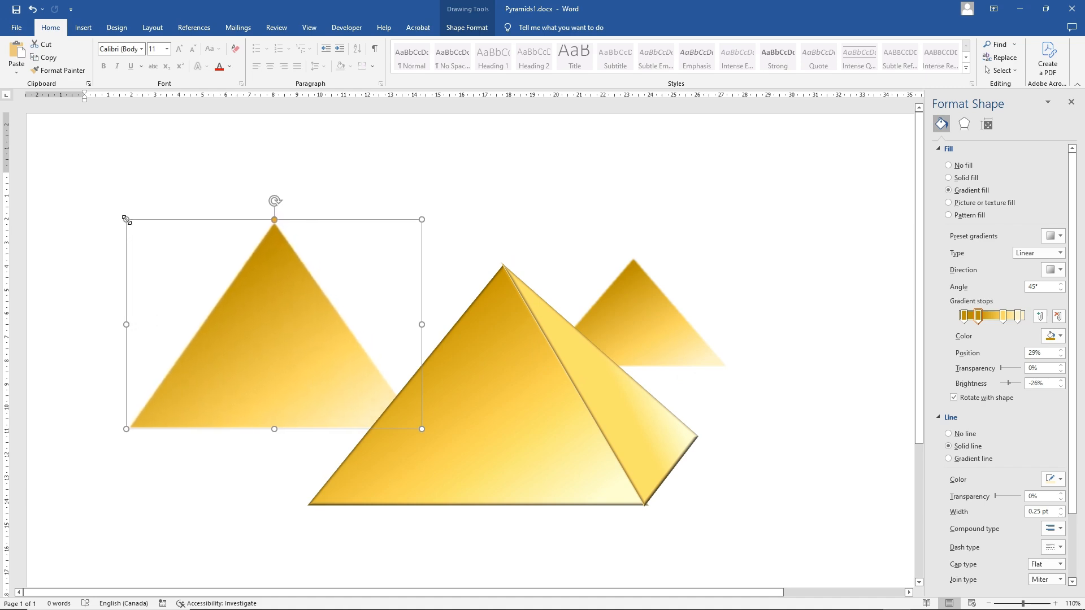
Step: Paste a copy of the left background triangle, move it to the right of the pyramids and rotate it slightly counter-clockwise
{"action": "right_click", "coordinate": [253, 305]}
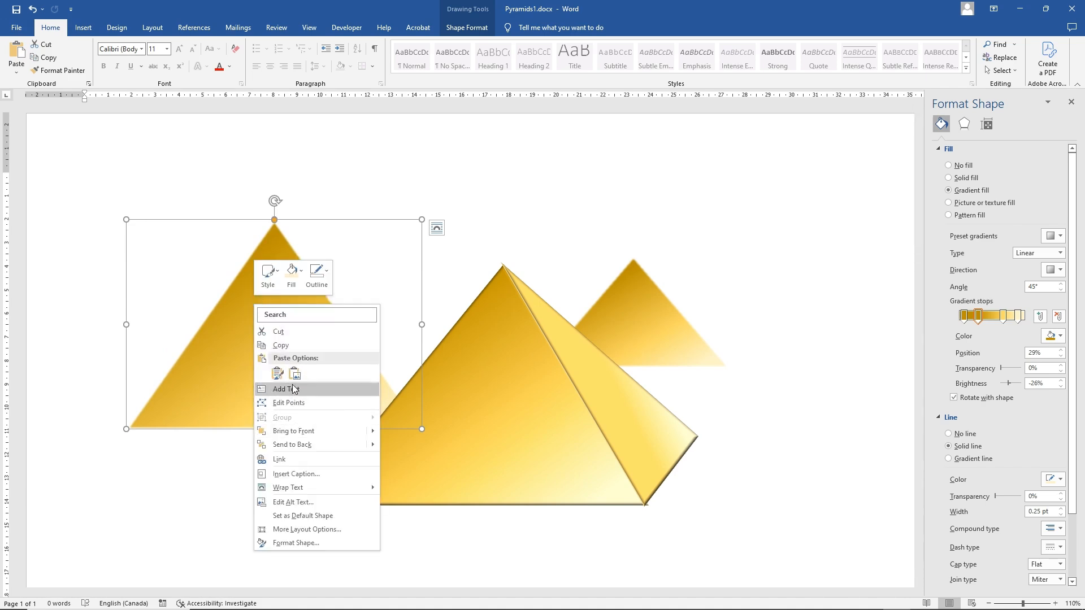
{"action": "left_click", "coordinate": [766, 317]}
{"action": "right_click", "coordinate": [787, 320]}
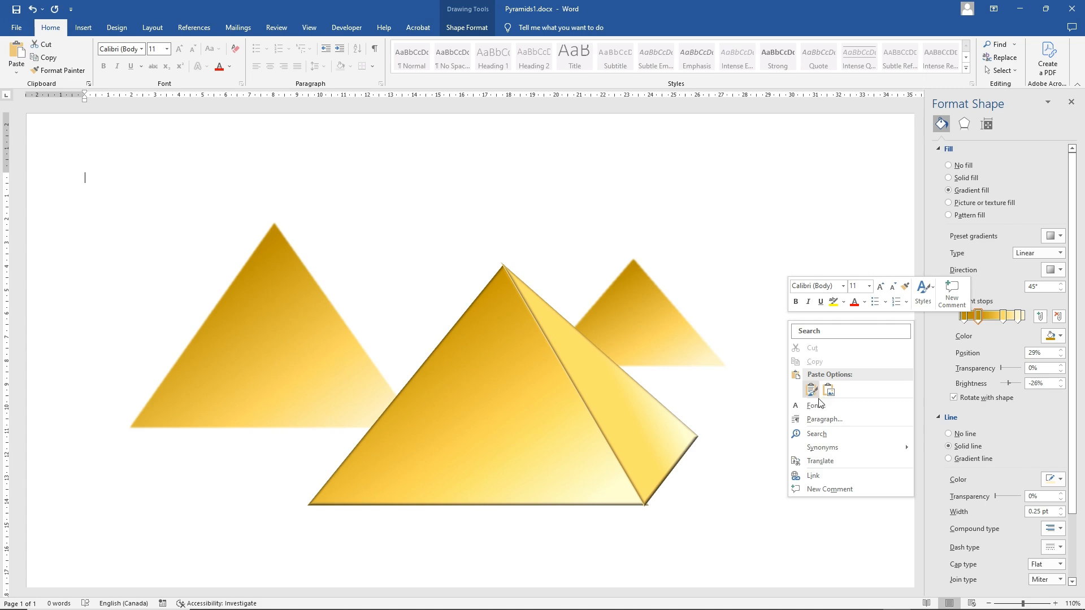
{"action": "left_click", "coordinate": [815, 388]}
{"action": "left_click_drag", "start_coordinate": [280, 289], "coordinate": [744, 325]}
{"action": "left_click_drag", "start_coordinate": [607, 210], "coordinate": [754, 220]}
{"action": "left_click_drag", "start_coordinate": [827, 201], "coordinate": [787, 213]}
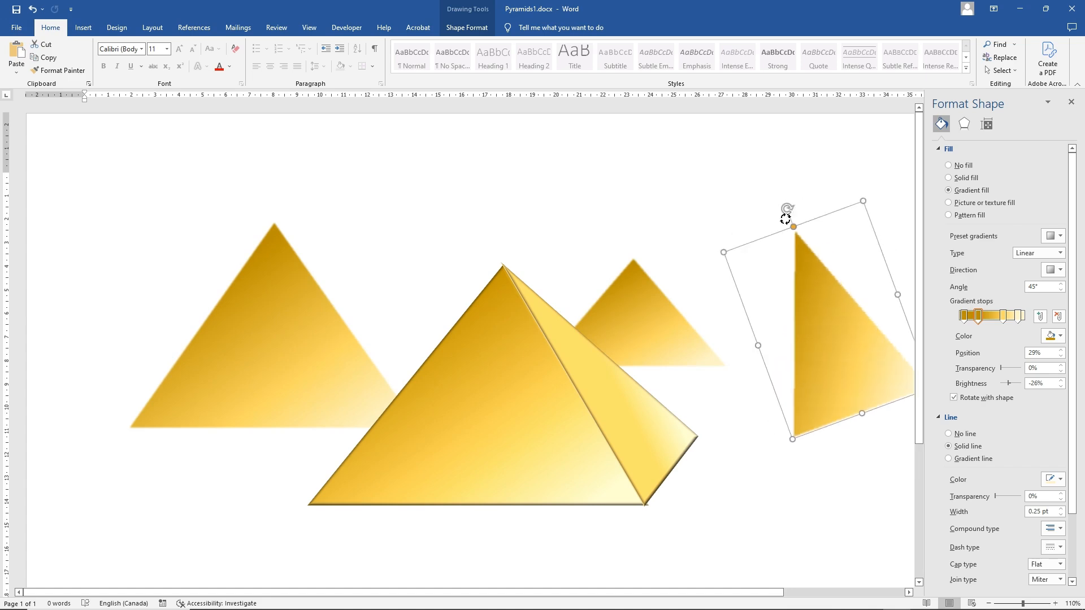
Step: Tilt and stretch the copy into a side face starting at the left pyramid's apex, and send it behind the front pyramid
{"action": "left_click_drag", "start_coordinate": [836, 315], "coordinate": [368, 303]}
{"action": "left_click_drag", "start_coordinate": [318, 201], "coordinate": [261, 218]}
{"action": "left_click_drag", "start_coordinate": [357, 312], "coordinate": [342, 294]}
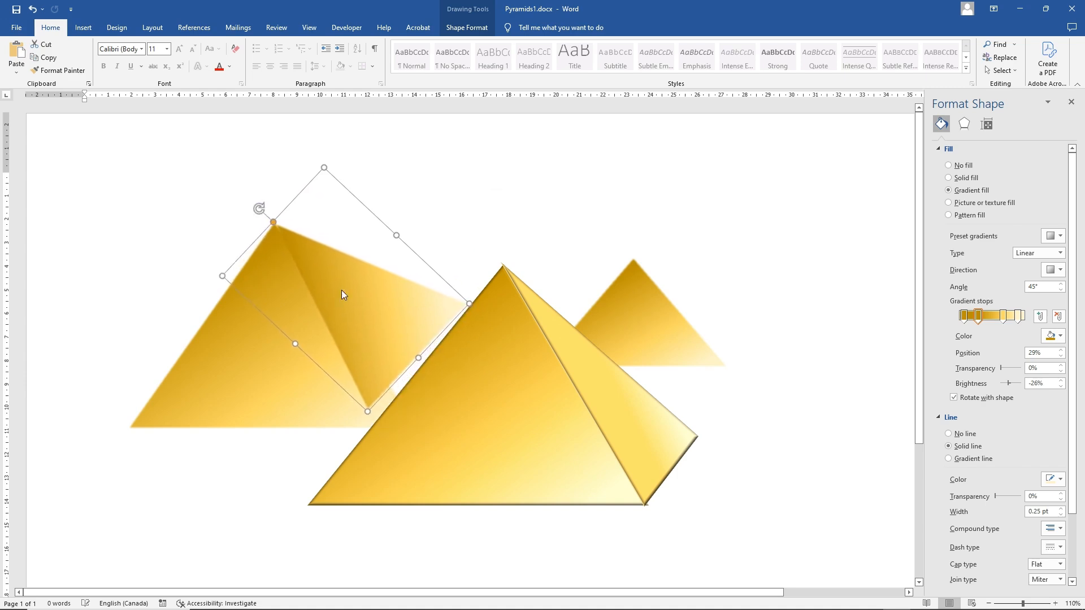
{"action": "left_click_drag", "start_coordinate": [420, 358], "coordinate": [435, 375]}
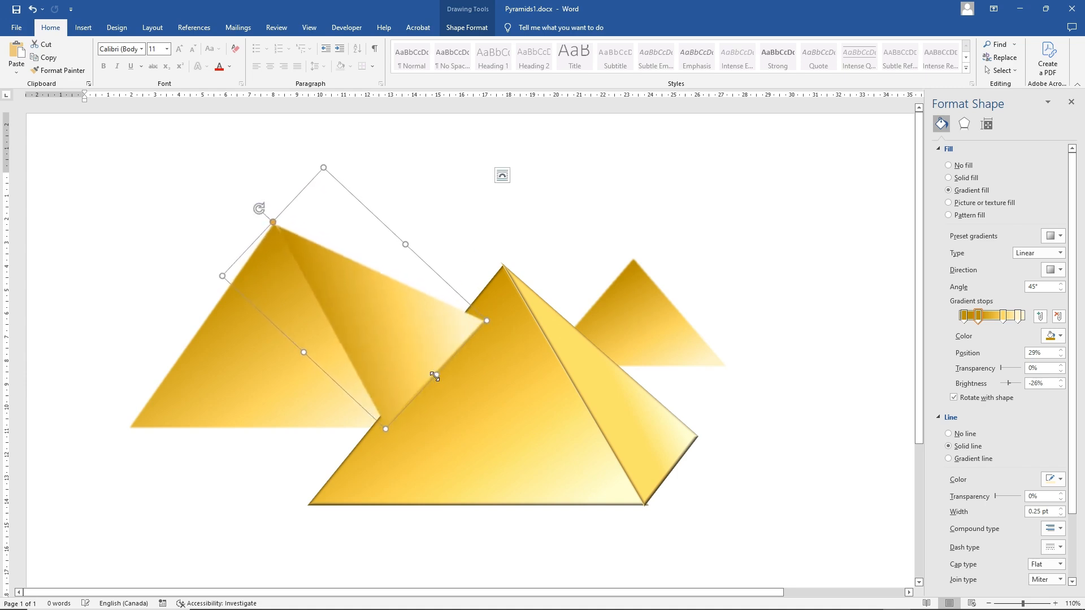
{"action": "right_click", "coordinate": [413, 346]}
{"action": "left_click", "coordinate": [446, 485]}
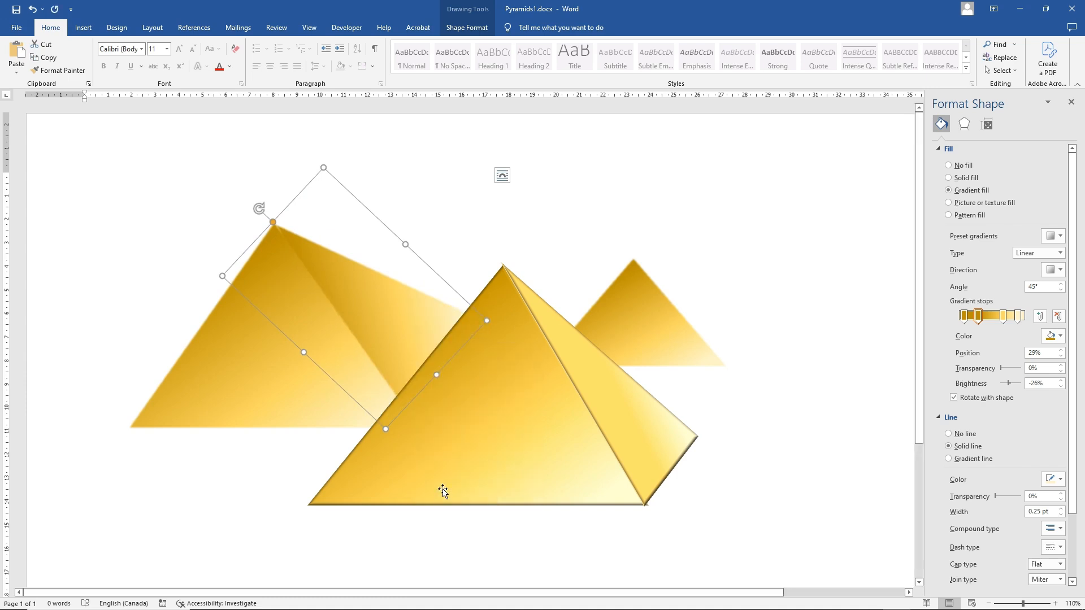
Step: Recolour the front triangle's first two gradient stops to Gold, Accent 4, Darker 25%
{"action": "left_click", "coordinate": [505, 378]}
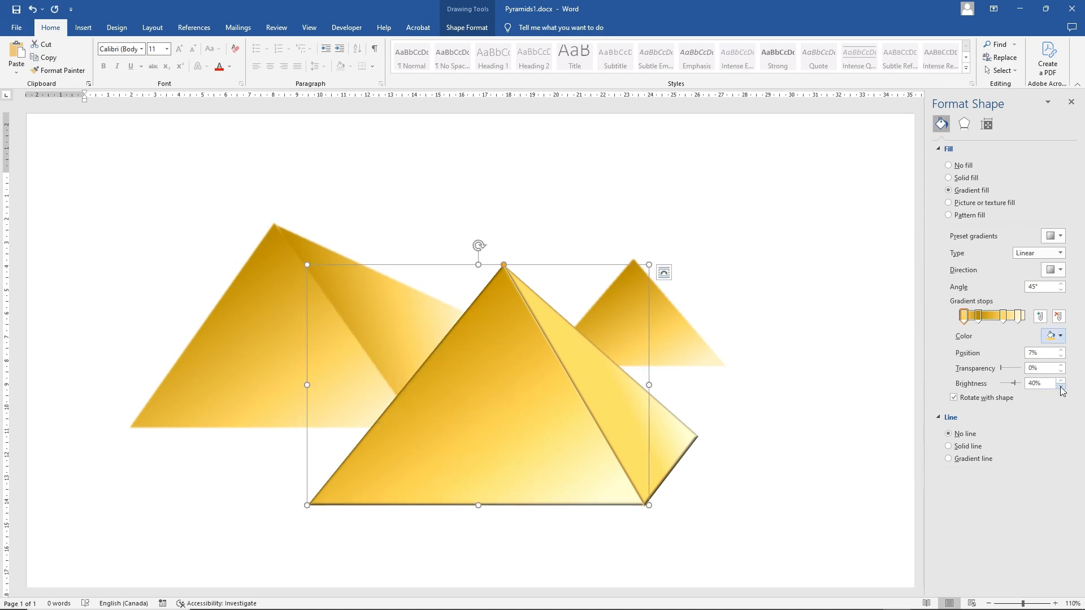
{"action": "left_click", "coordinate": [979, 317]}
{"action": "left_click", "coordinate": [1061, 337]}
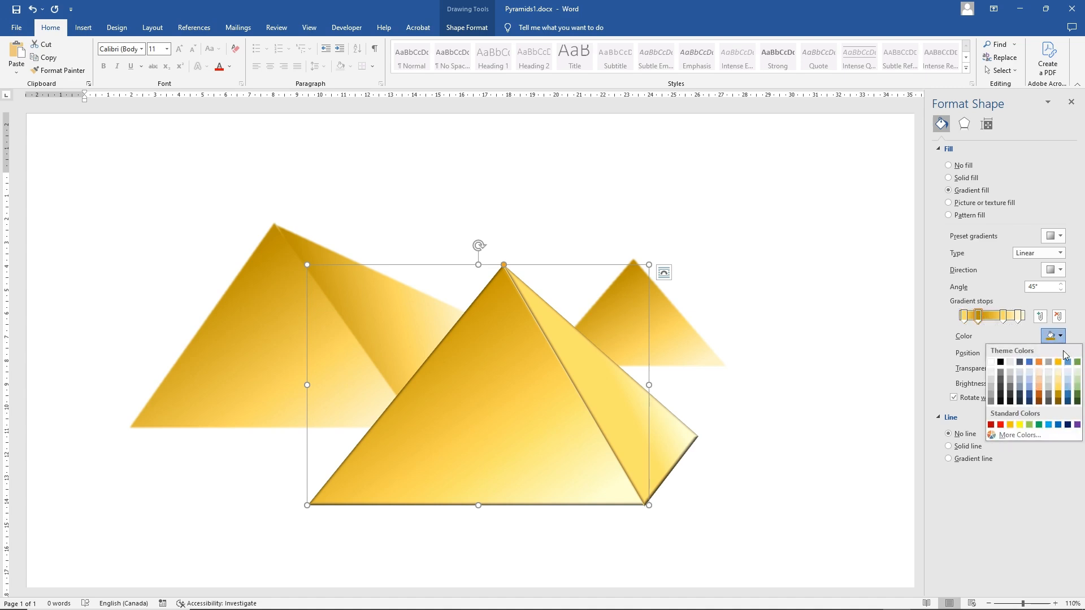
{"action": "left_click", "coordinate": [1060, 389]}
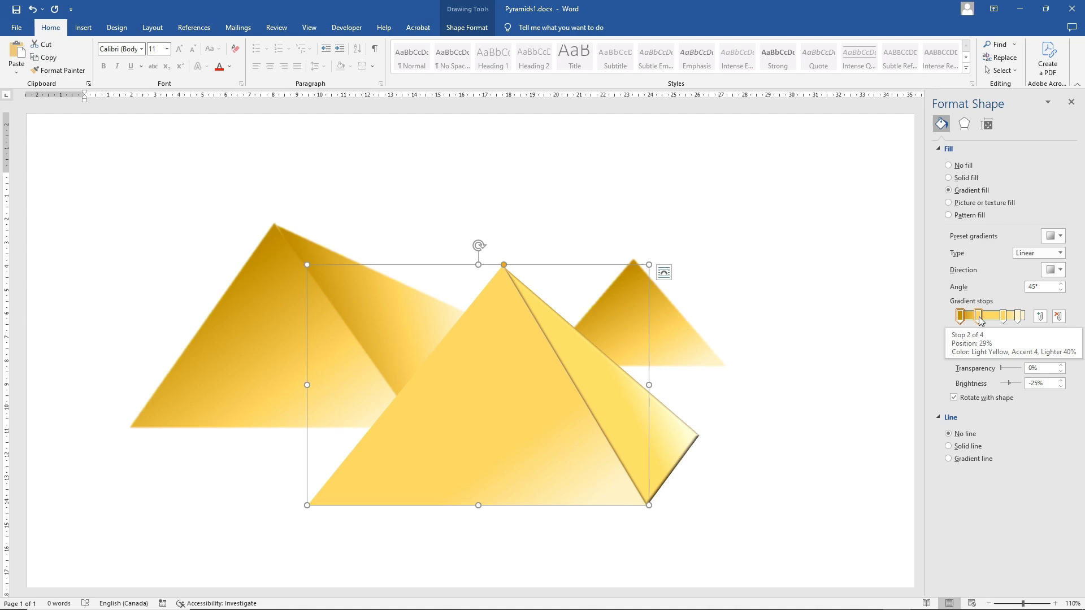
{"action": "left_click", "coordinate": [979, 317]}
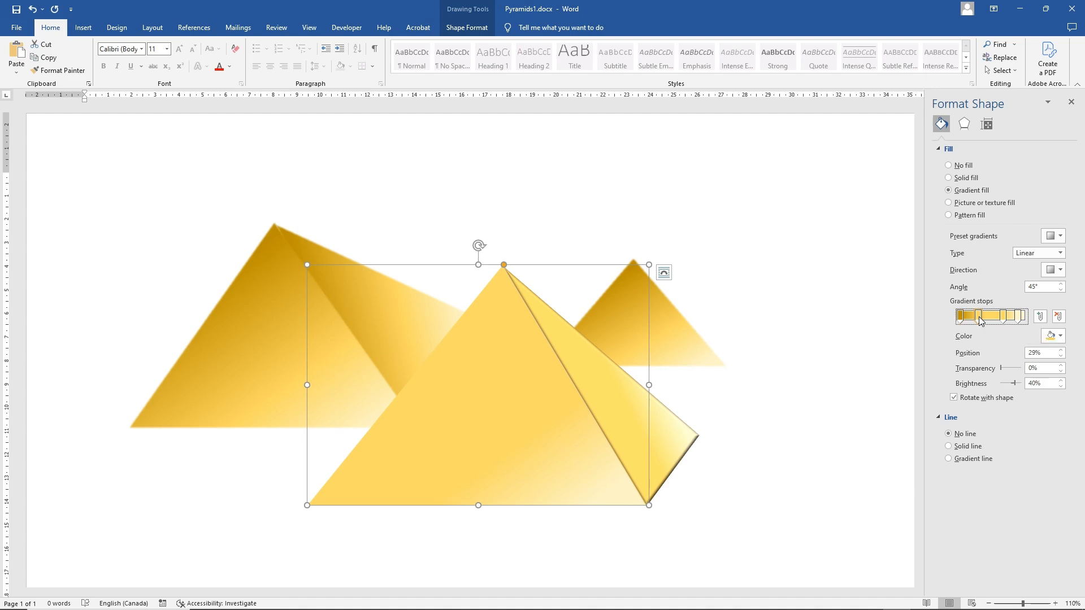
{"action": "left_click", "coordinate": [1054, 337]}
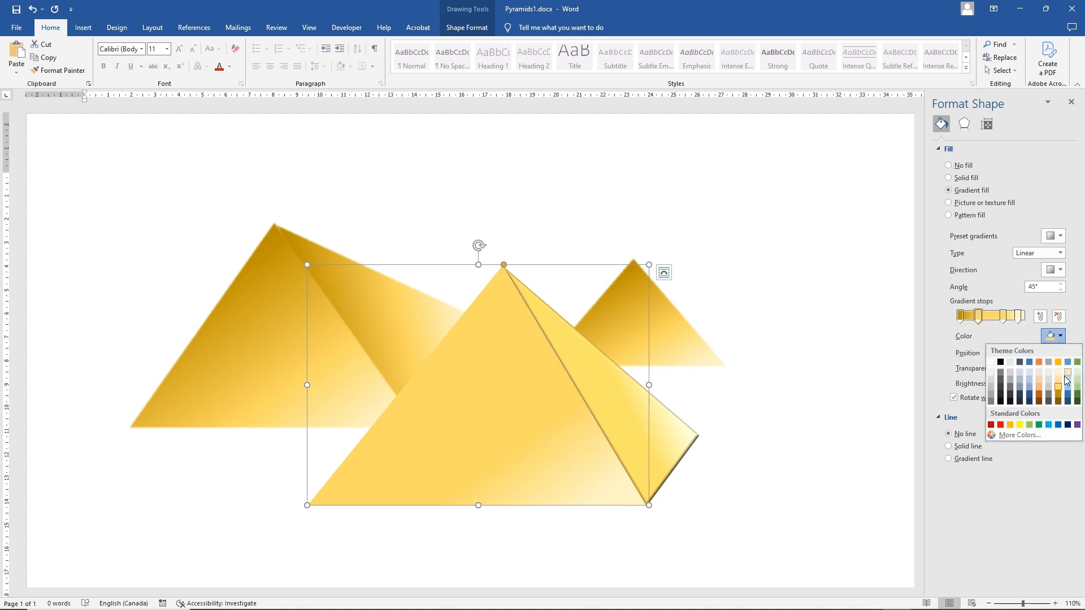
{"action": "left_click", "coordinate": [1060, 394]}
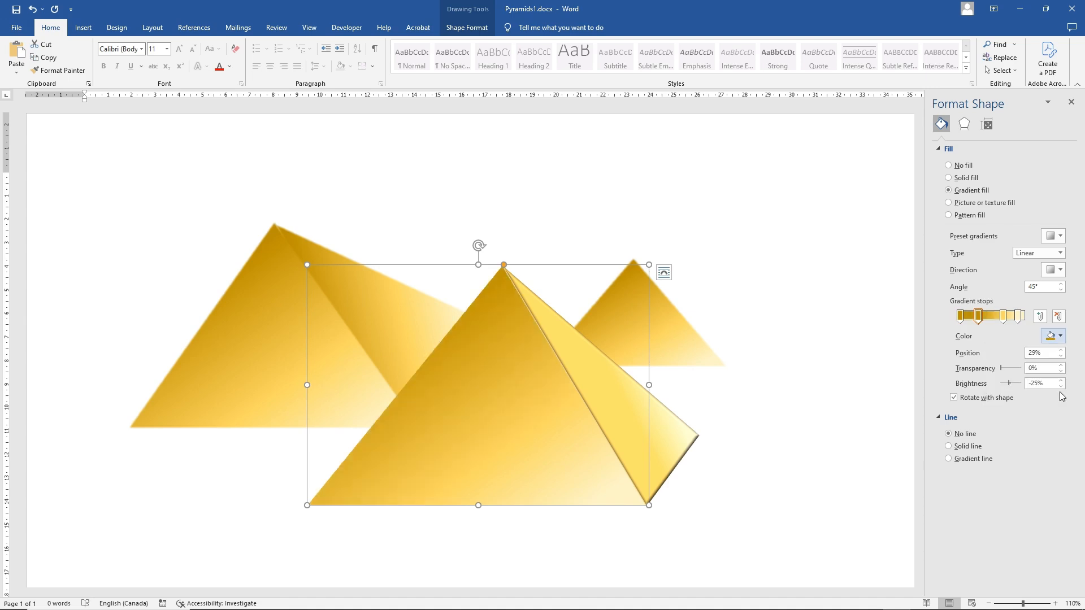
{"action": "left_click", "coordinate": [787, 367]}
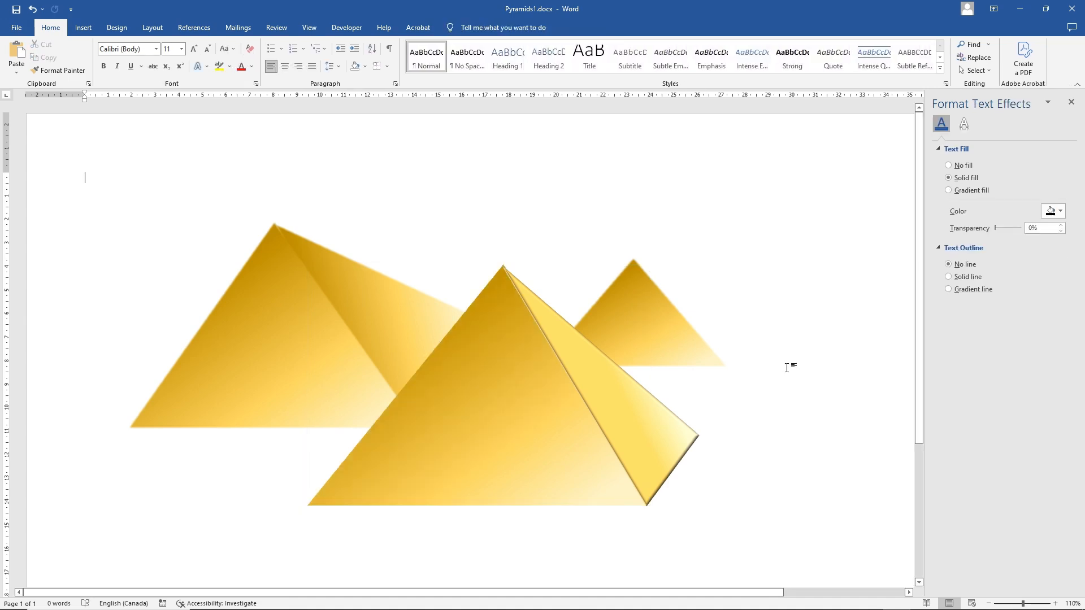
Step: Narrow the left pyramid's side face, rotate it slightly clockwise and realign its top with the pyramid's apex
{"action": "left_click", "coordinate": [398, 326]}
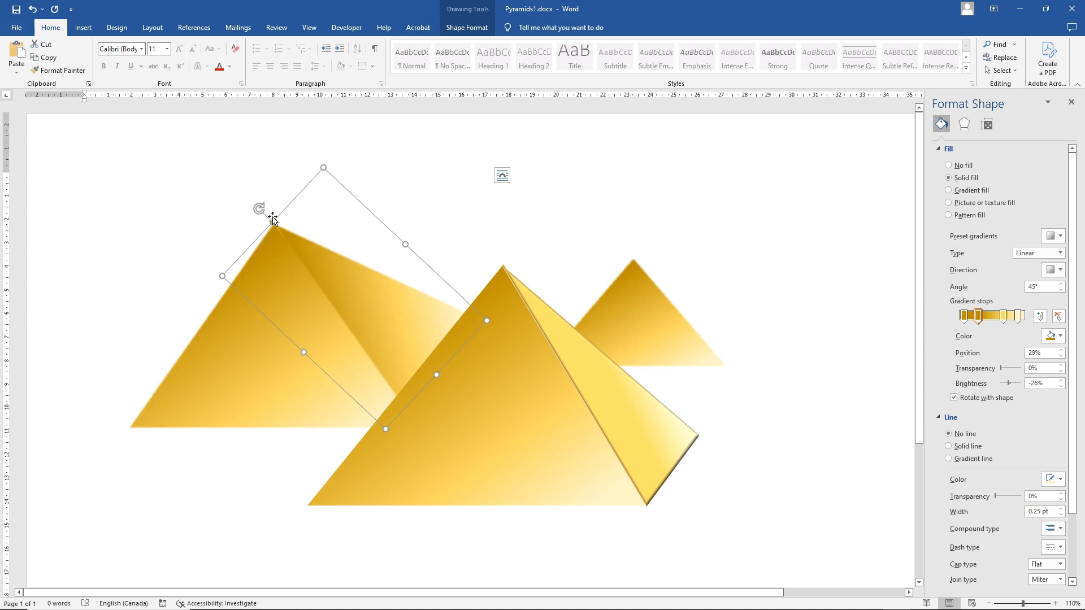
{"action": "left_click_drag", "start_coordinate": [407, 245], "coordinate": [386, 261]}
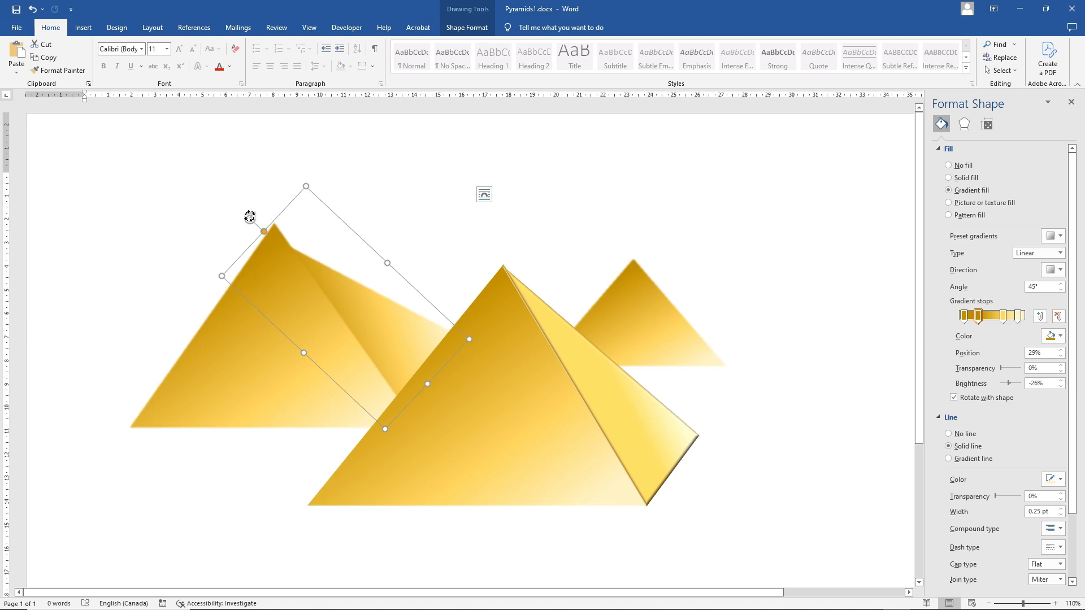
{"action": "left_click_drag", "start_coordinate": [249, 217], "coordinate": [264, 207]}
{"action": "left_click_drag", "start_coordinate": [328, 287], "coordinate": [323, 285]}
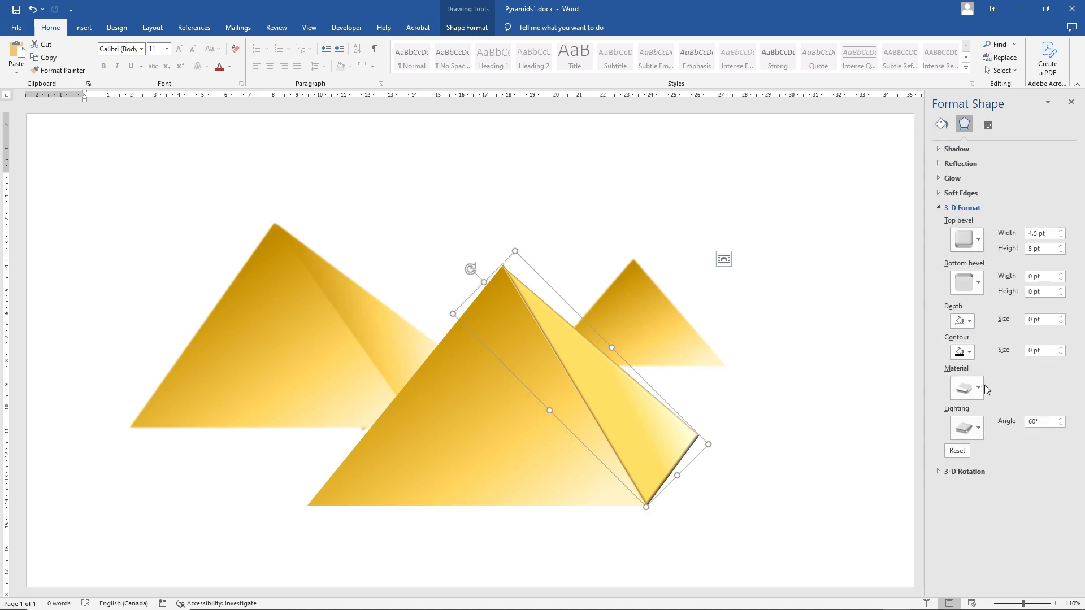
Step: Apply the first standard 3-D material to the front pyramid's side face
{"action": "left_click", "coordinate": [981, 390]}
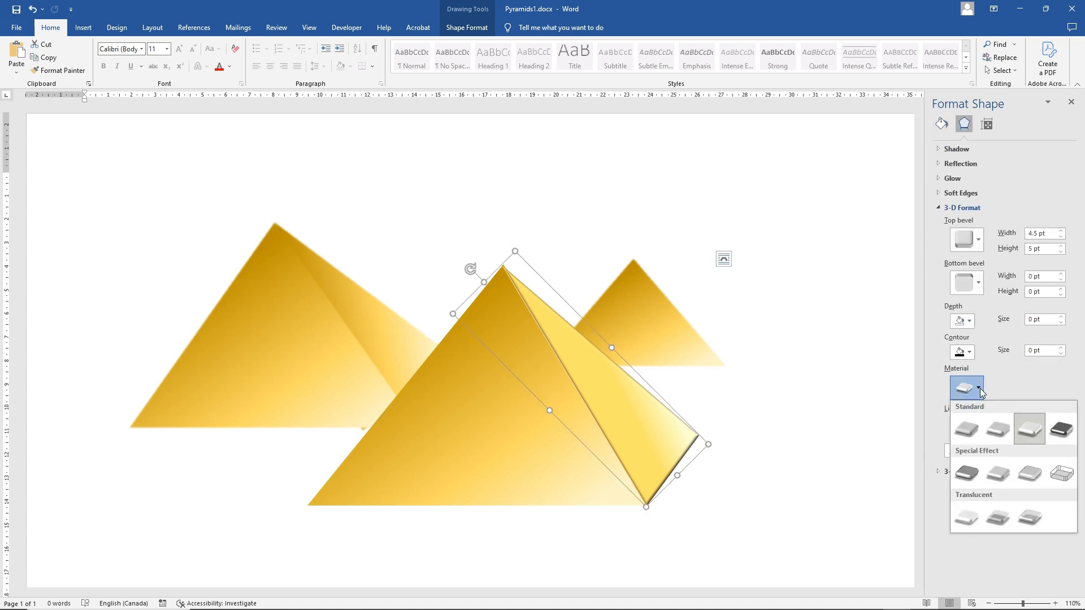
{"action": "left_click", "coordinate": [967, 430]}
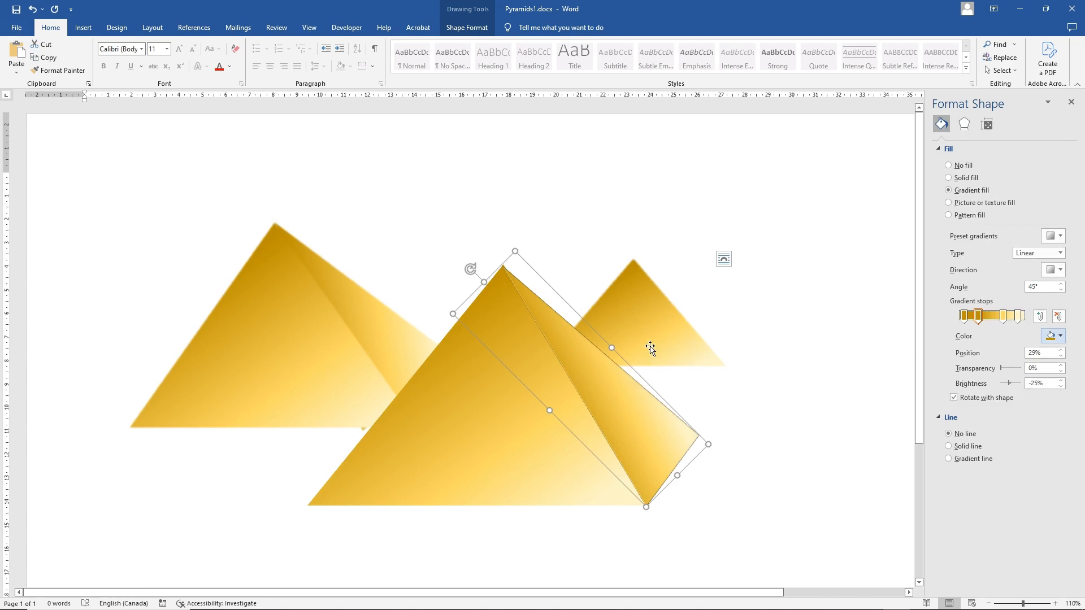
Step: Fit a rotated, smaller copy of the front pyramid's side face onto the small right background pyramid
{"action": "right_click", "coordinate": [612, 403]}
{"action": "left_click", "coordinate": [636, 195]}
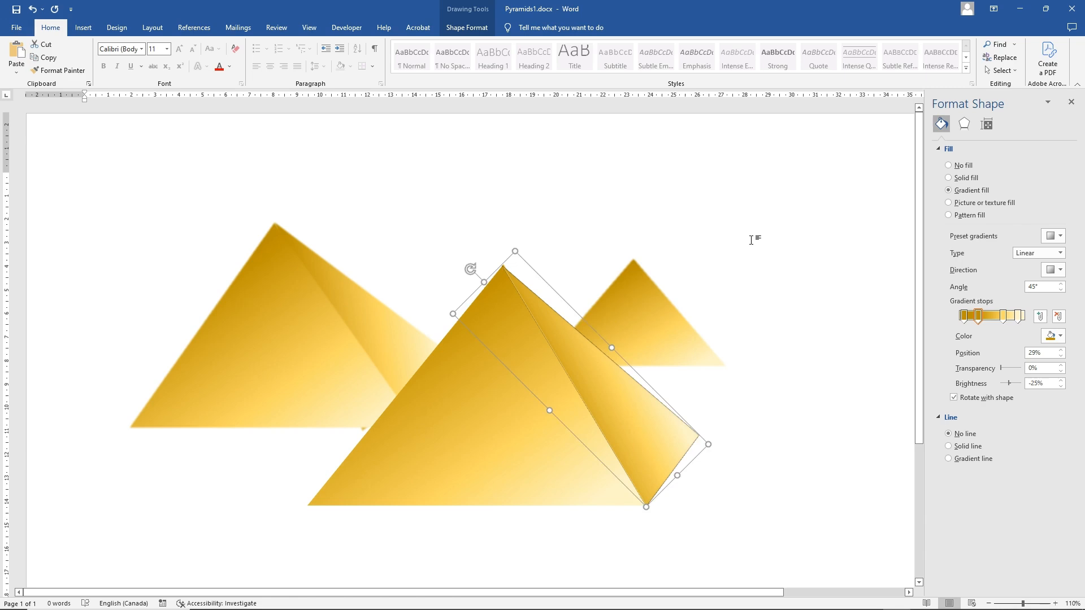
{"action": "right_click", "coordinate": [751, 239]}
{"action": "left_click", "coordinate": [782, 310]}
{"action": "left_click_drag", "start_coordinate": [199, 376], "coordinate": [721, 351]}
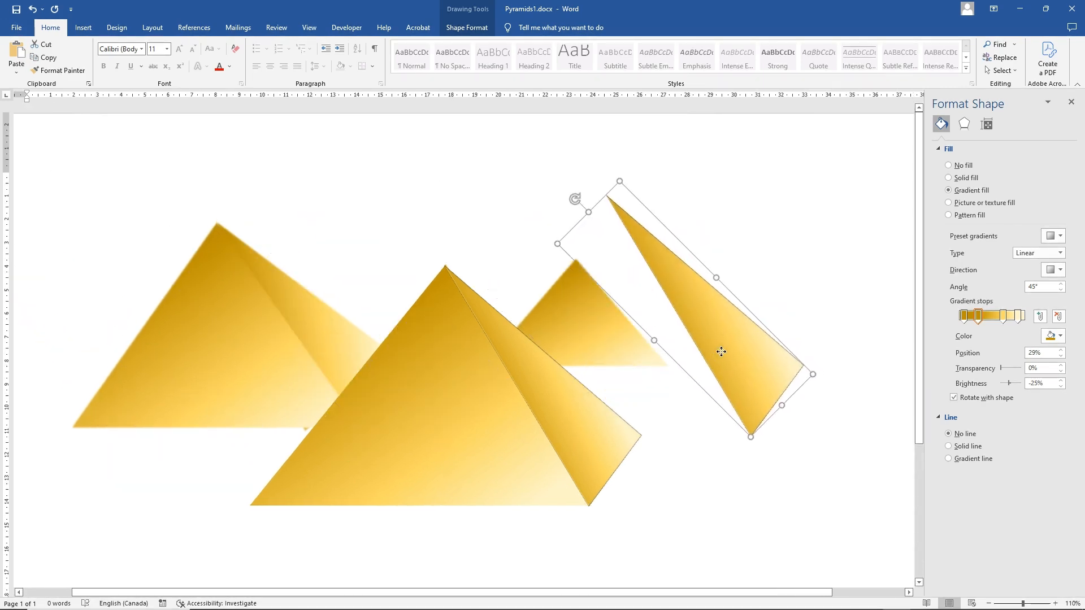
{"action": "left_click_drag", "start_coordinate": [573, 199], "coordinate": [561, 215]}
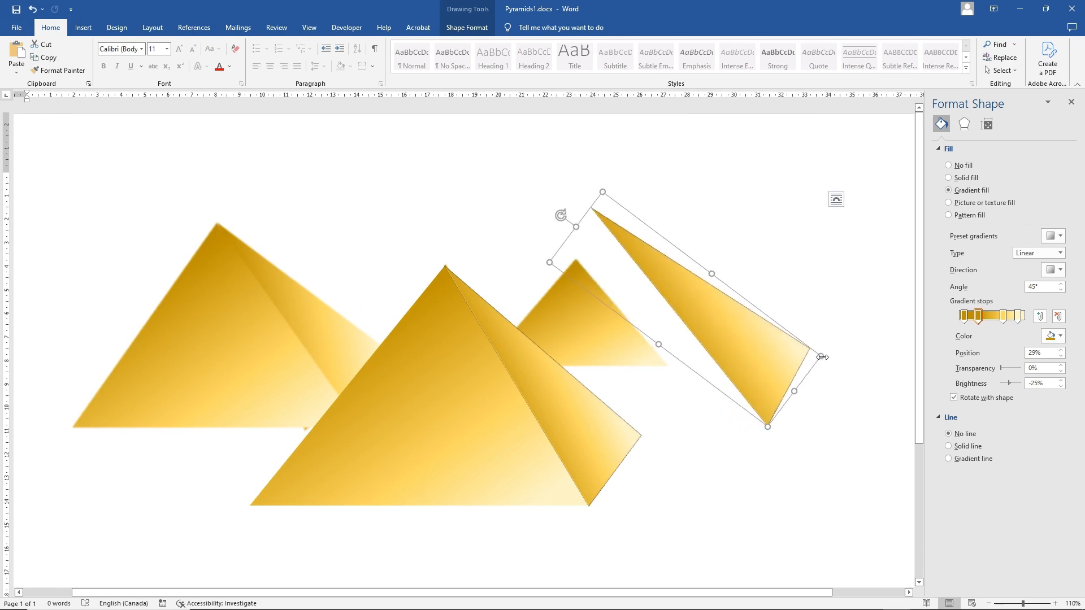
{"action": "left_click_drag", "start_coordinate": [810, 353], "coordinate": [636, 312]}
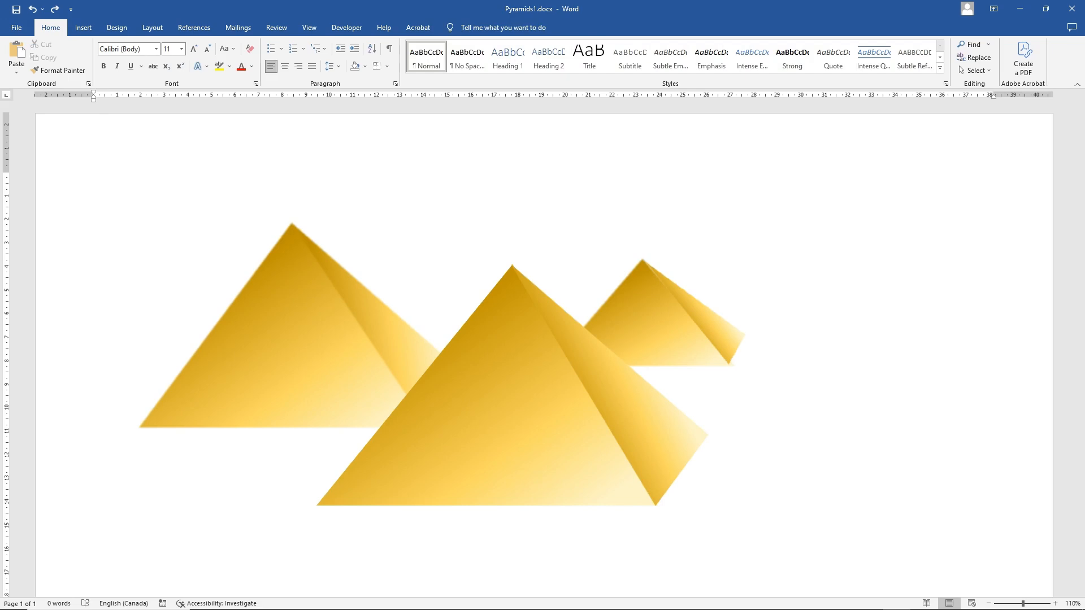
Step: Draw a rectangle about 31.1 cm wide and 9.7 cm high across the page, over the upper part of the pyramids
{"action": "left_click", "coordinate": [83, 27]}
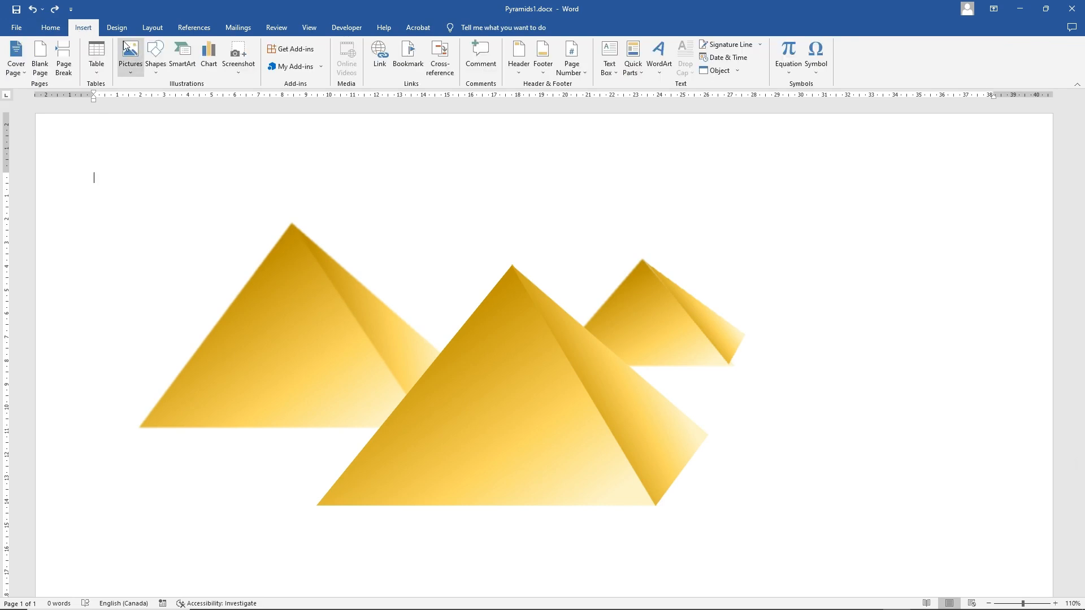
{"action": "left_click", "coordinate": [157, 61]}
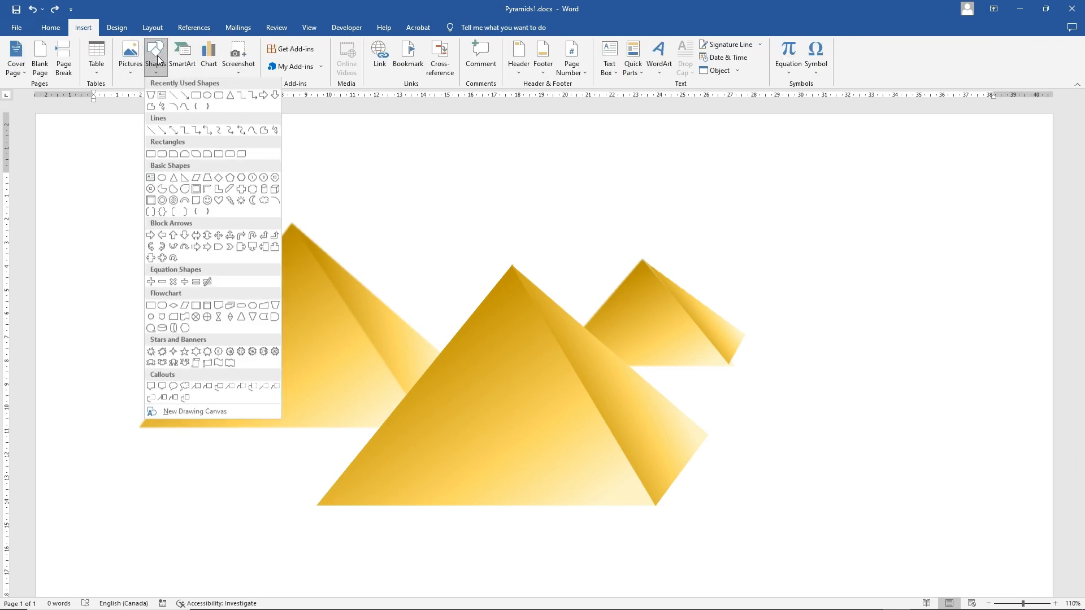
{"action": "left_click", "coordinate": [197, 97]}
{"action": "left_click_drag", "start_coordinate": [105, 155], "coordinate": [838, 384]}
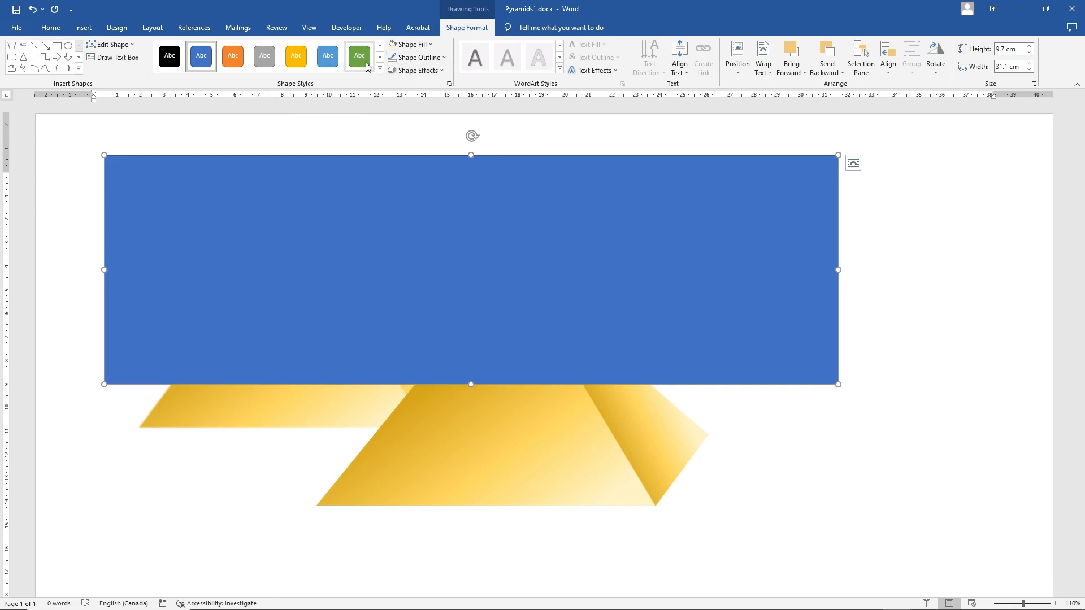
Step: Fill the rectangle with Gold, Accent 4, Darker 25% and remove its outline
{"action": "left_click", "coordinate": [420, 44]}
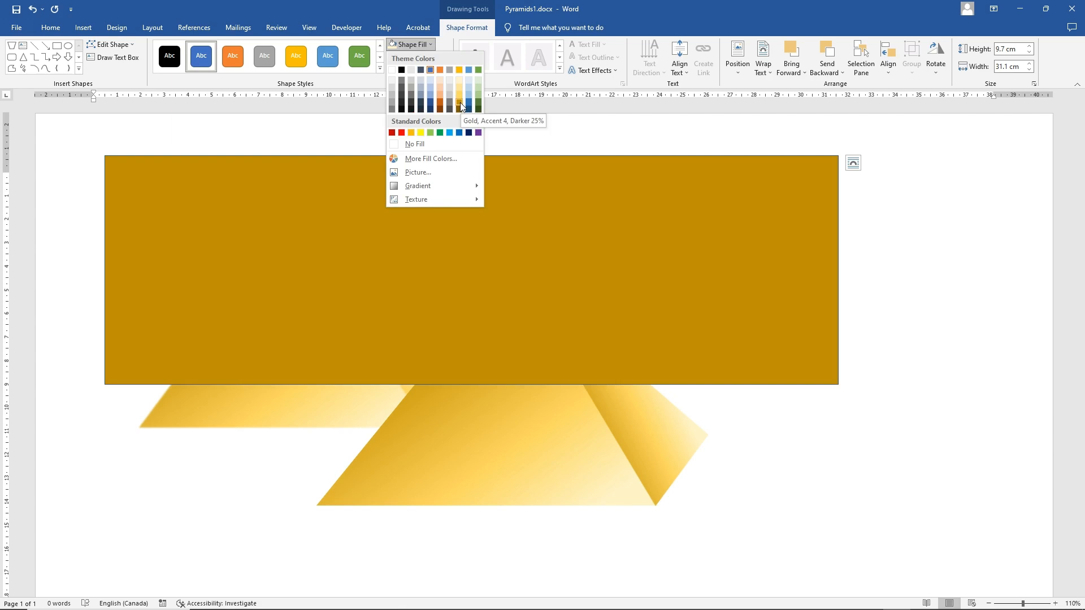
{"action": "left_click", "coordinate": [460, 103]}
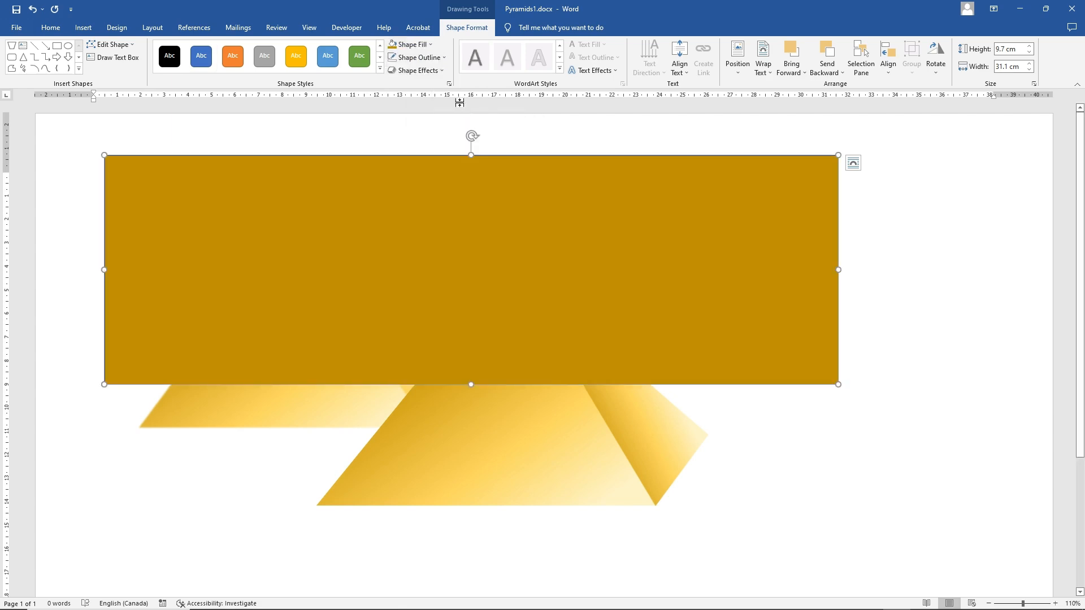
{"action": "left_click", "coordinate": [418, 57]}
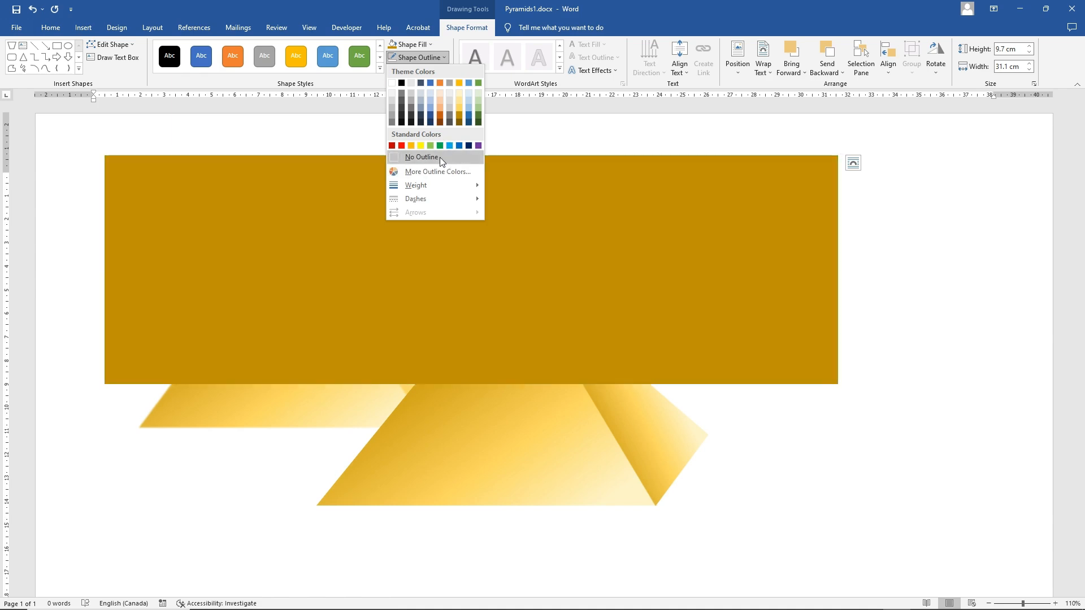
{"action": "left_click", "coordinate": [440, 157]}
Step: Give the rectangle a dark-variation linear gradient running from dark at its upper edge to lighter gold at its lower edge
{"action": "left_click", "coordinate": [418, 45]}
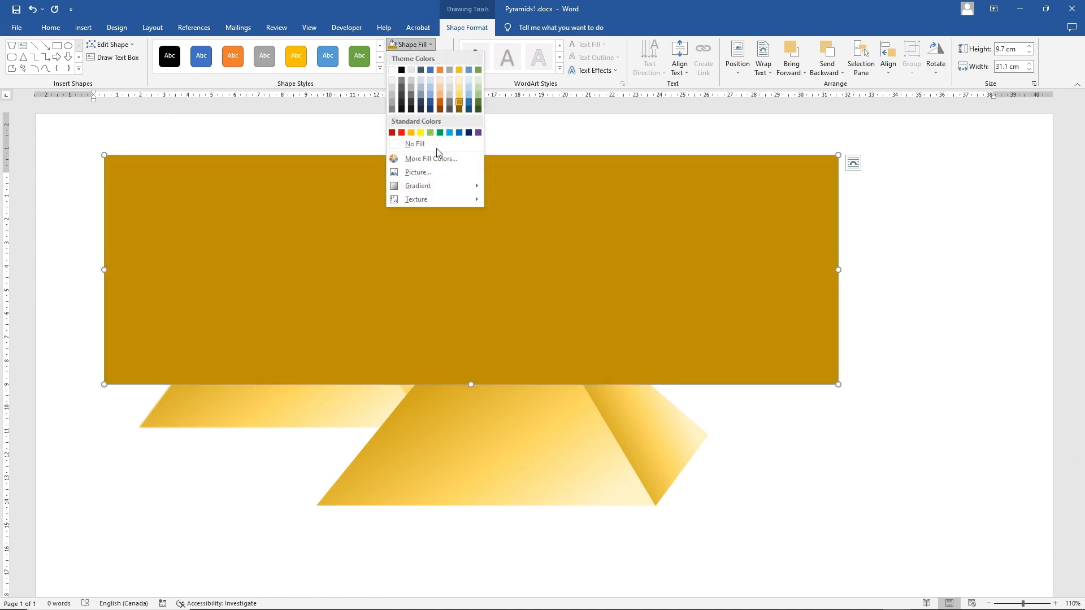
{"action": "mouse_move", "coordinate": [436, 182]}
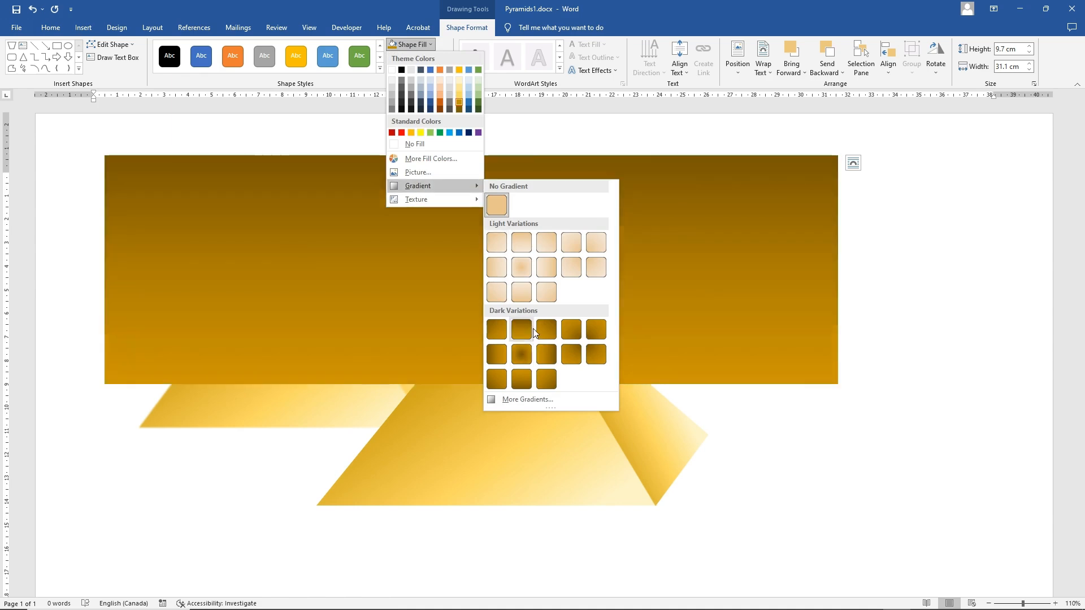
{"action": "left_click", "coordinate": [521, 330]}
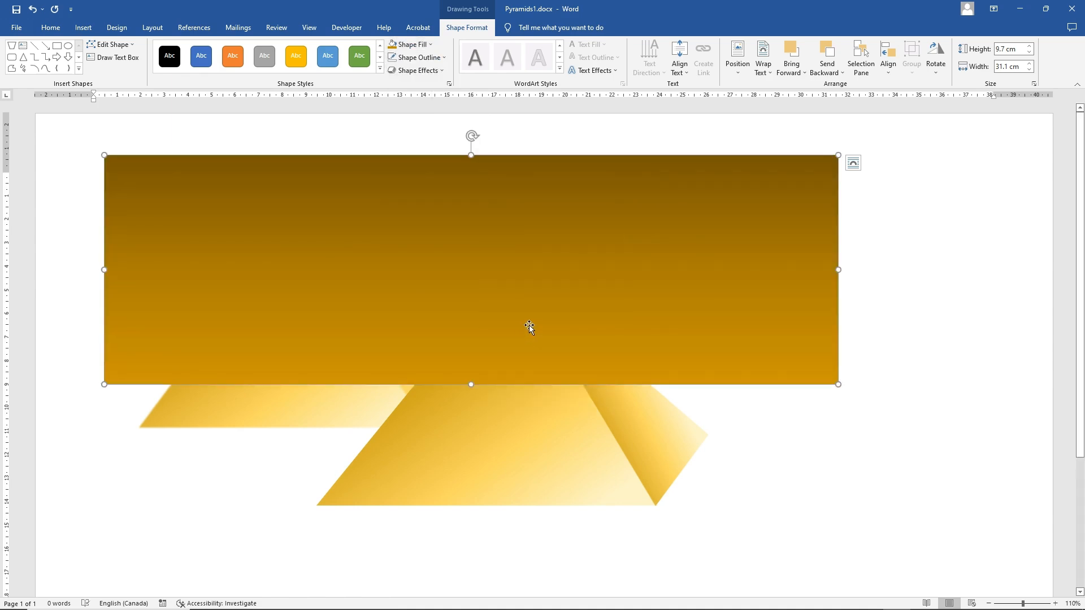
Step: Send the rectangle to the back behind all pyramids and shift it slightly to the left
{"action": "right_click", "coordinate": [529, 325]}
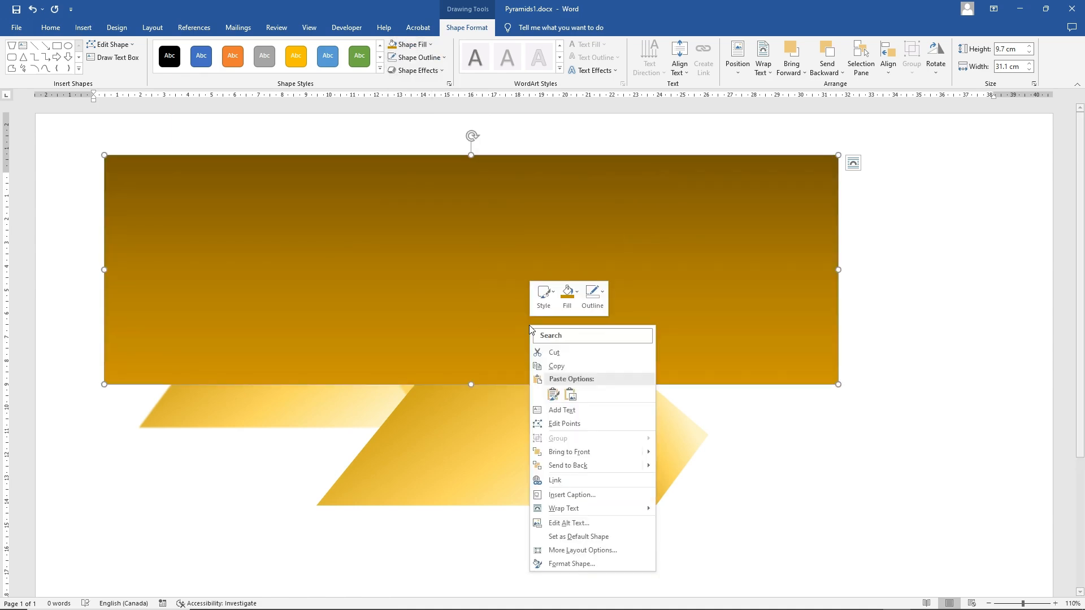
{"action": "left_click", "coordinate": [585, 466]}
{"action": "left_click_drag", "start_coordinate": [610, 213], "coordinate": [578, 189]}
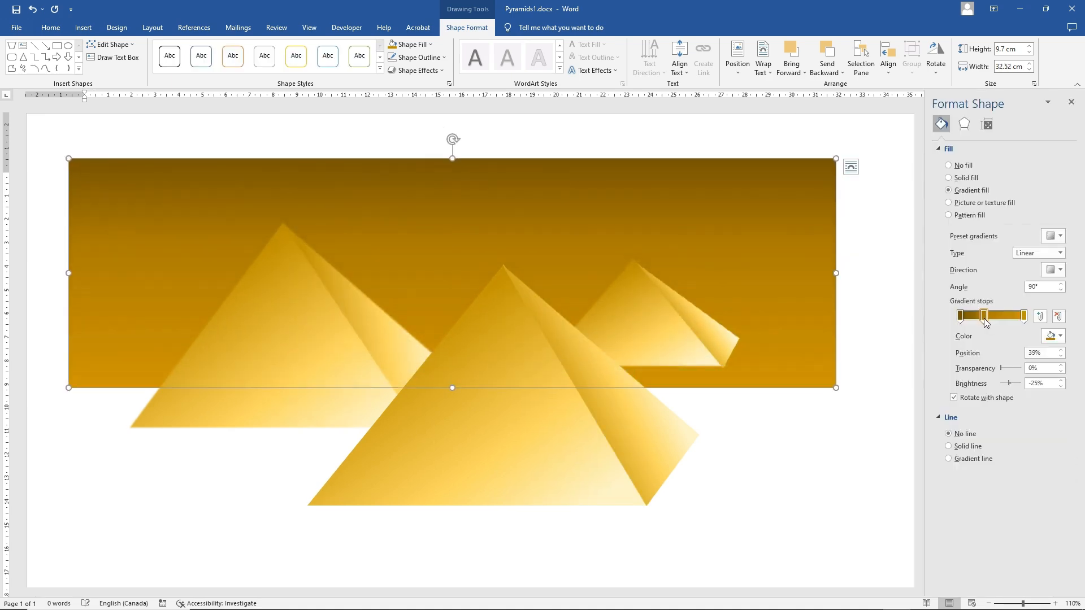
Step: Shift the background rectangle's middle gradient stop farther toward the end of the gradient
{"action": "left_click_drag", "start_coordinate": [985, 320], "coordinate": [998, 316]}
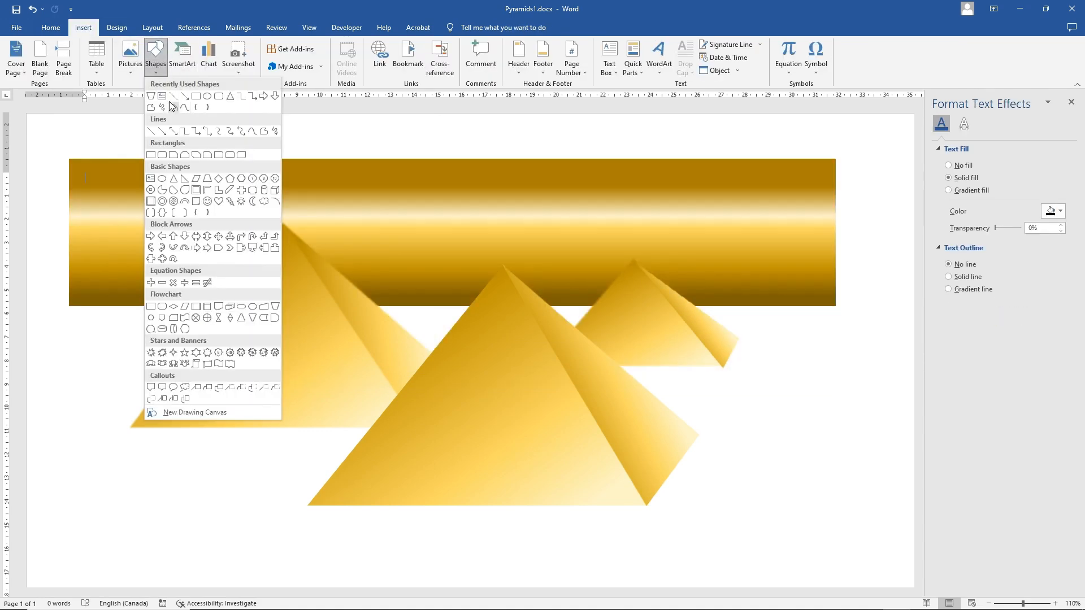
Step: Draw a ground rectangle about 32.6 cm wide and 10.3 cm high directly below the sky rectangle and send it to the back
{"action": "left_click", "coordinate": [196, 96]}
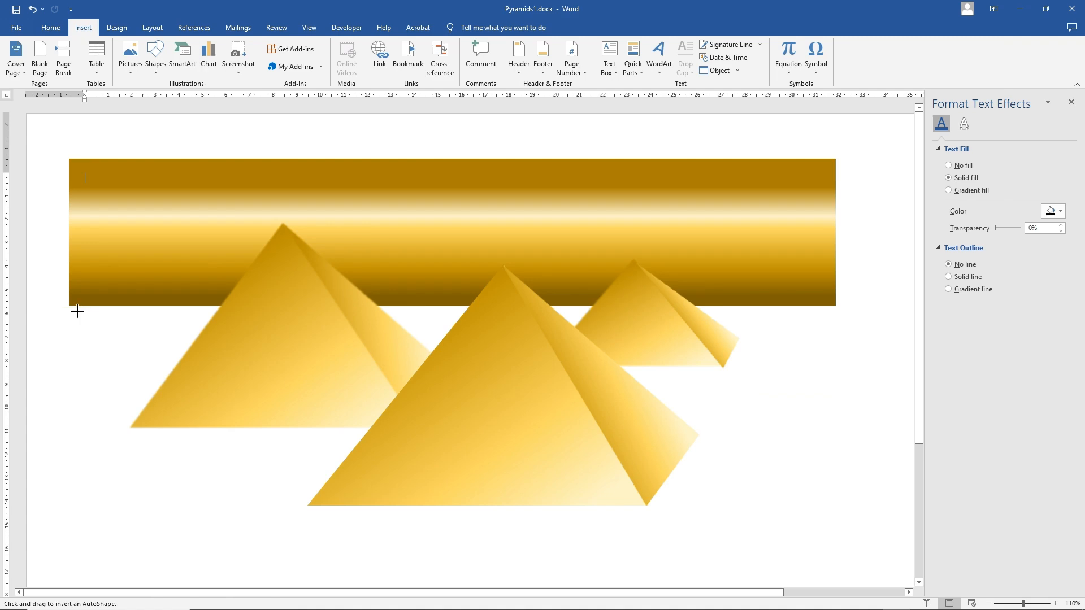
{"action": "left_click_drag", "start_coordinate": [68, 306], "coordinate": [756, 549]}
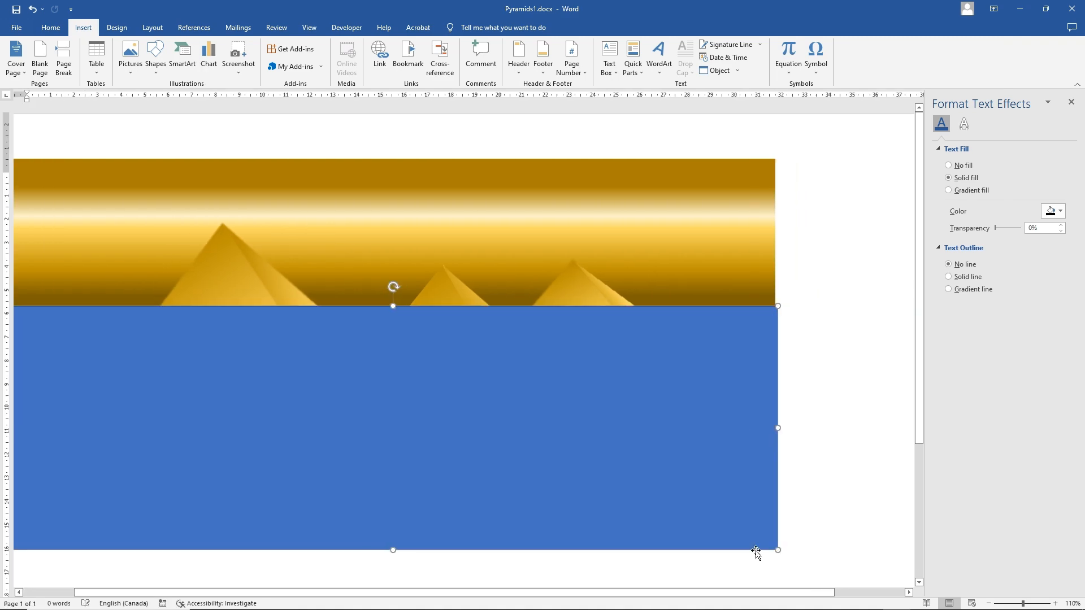
{"action": "right_click", "coordinate": [683, 450]}
{"action": "left_click", "coordinate": [725, 344]}
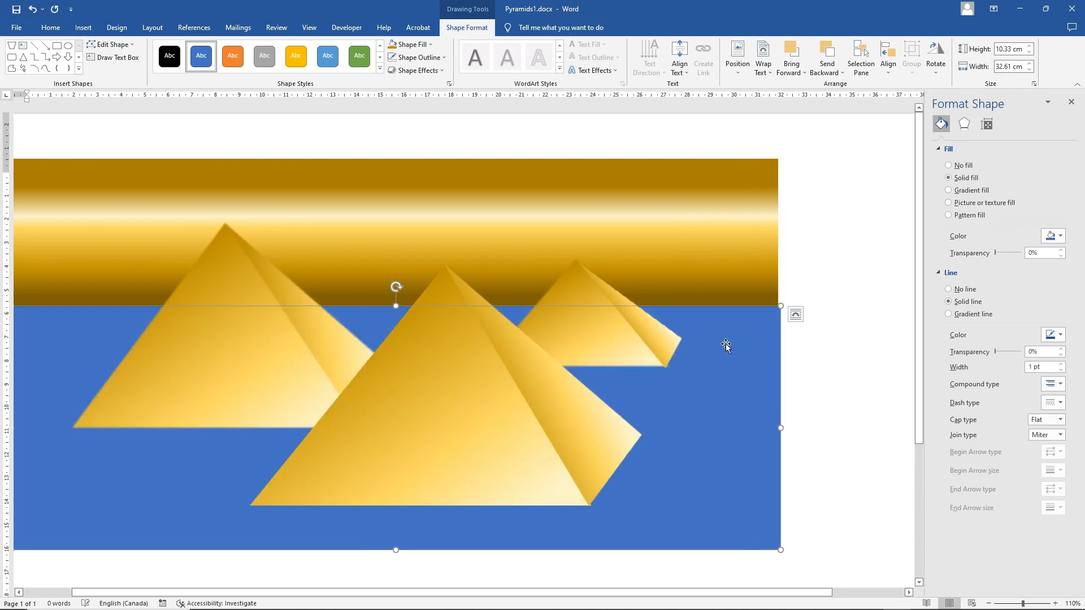
Step: Fill the ground rectangle with the darkest orange theme color and apply a dark-variation linear gradient that is darkest at its upper edge
{"action": "left_click", "coordinate": [410, 44]}
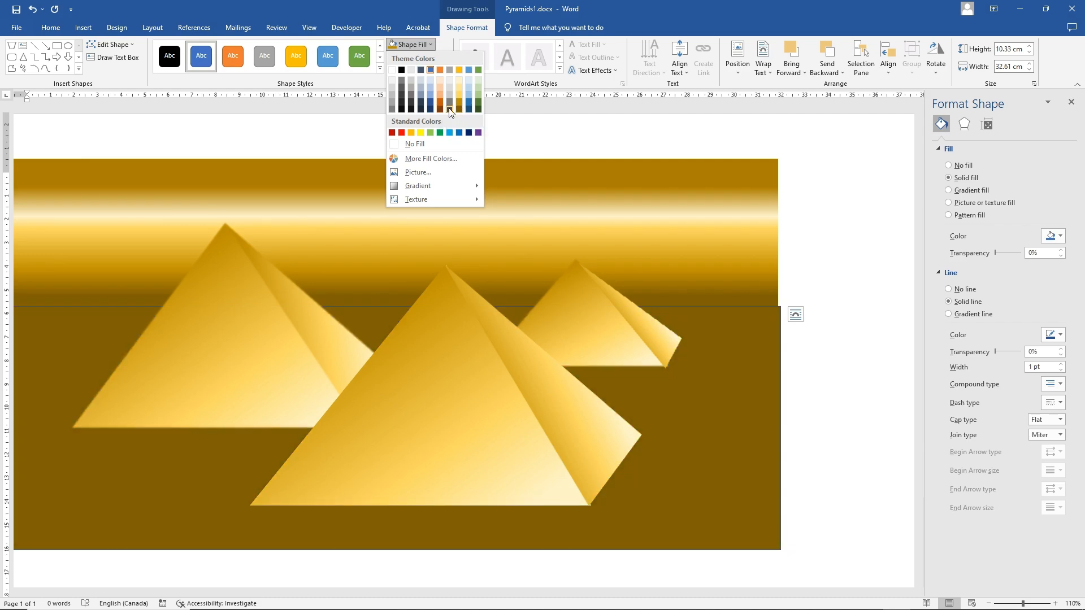
{"action": "left_click", "coordinate": [440, 109]}
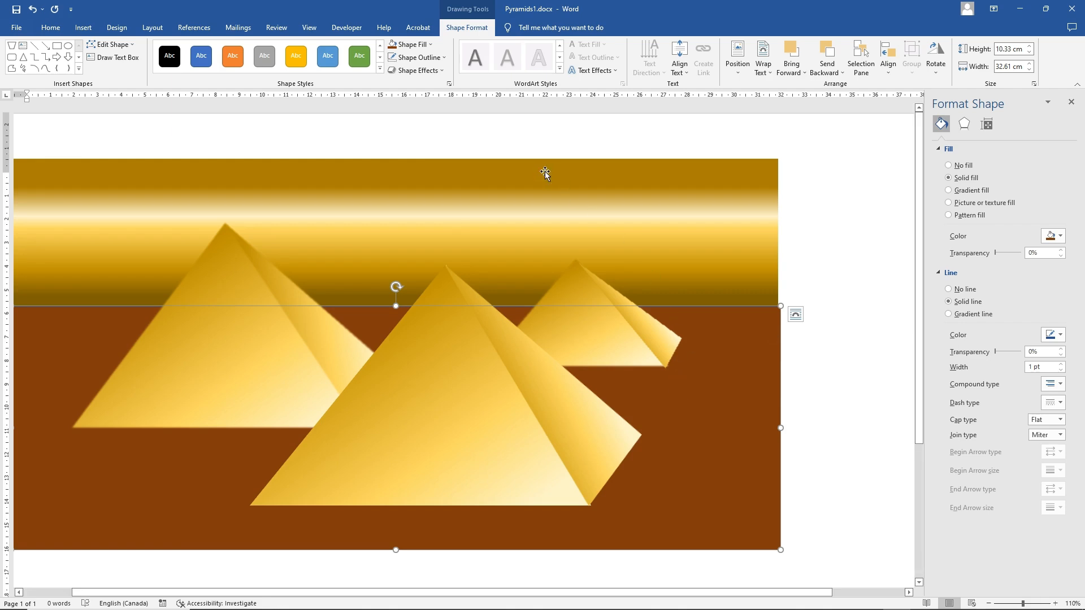
{"action": "left_click", "coordinate": [415, 44]}
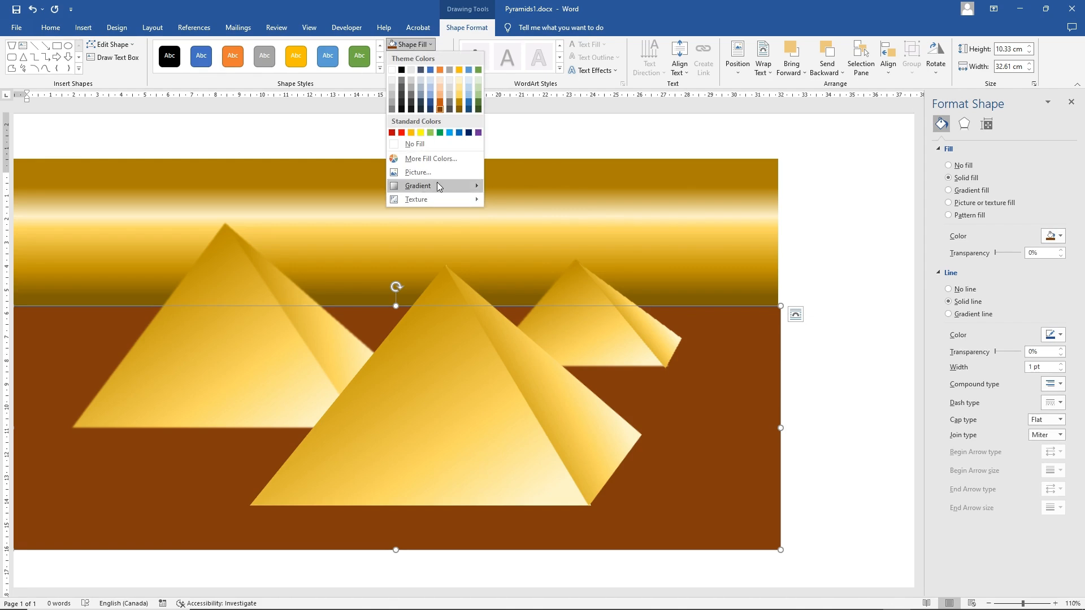
{"action": "mouse_move", "coordinate": [438, 184]}
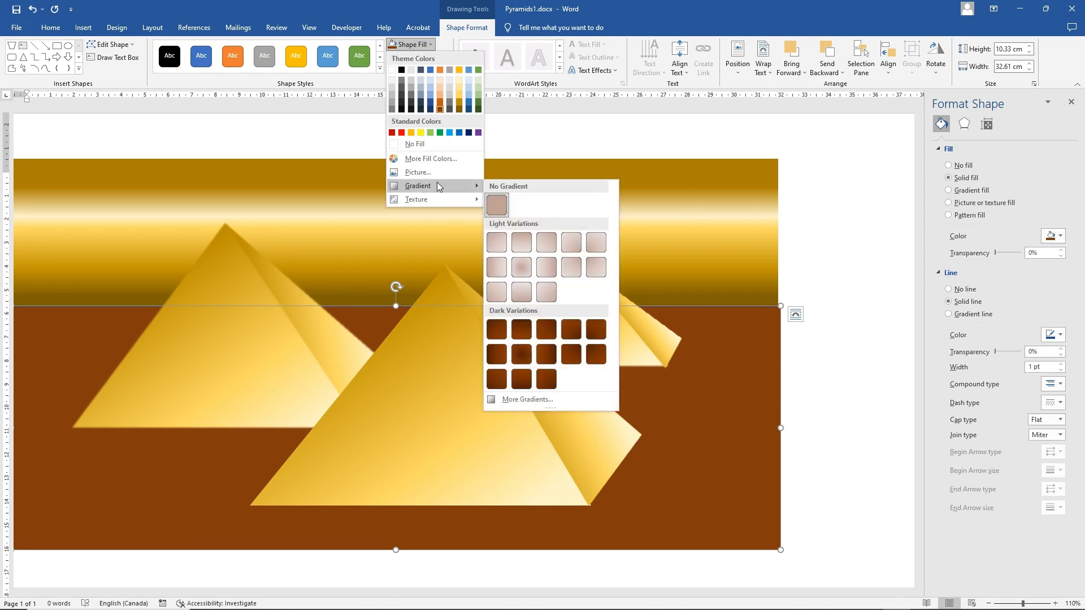
{"action": "left_click", "coordinate": [527, 328]}
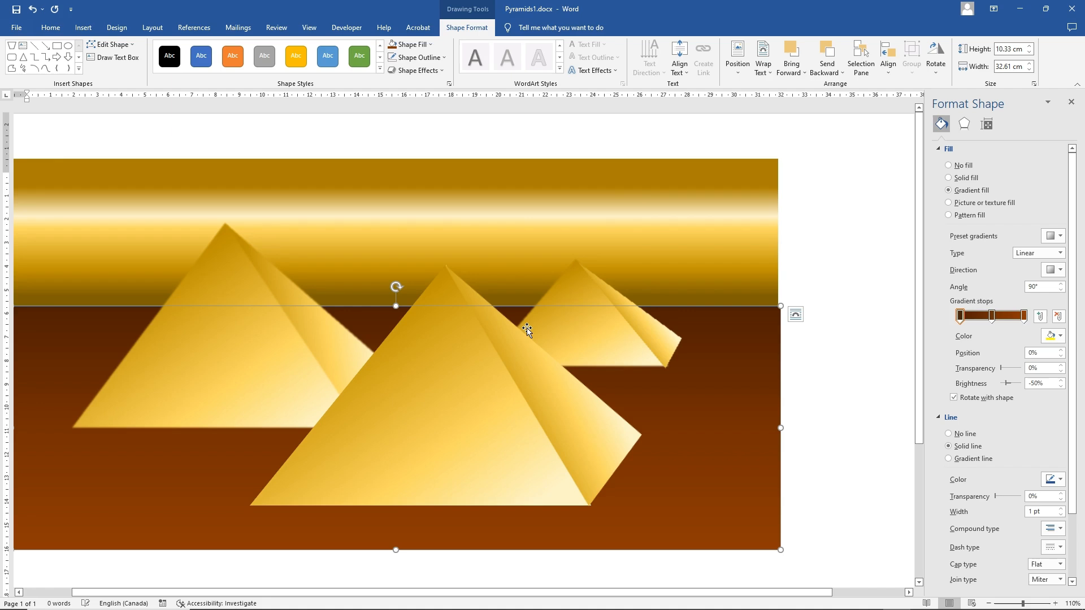
Step: Remove the ground rectangle's outline and extend its lower edge to make it about 10.95 cm high
{"action": "left_click", "coordinate": [442, 59]}
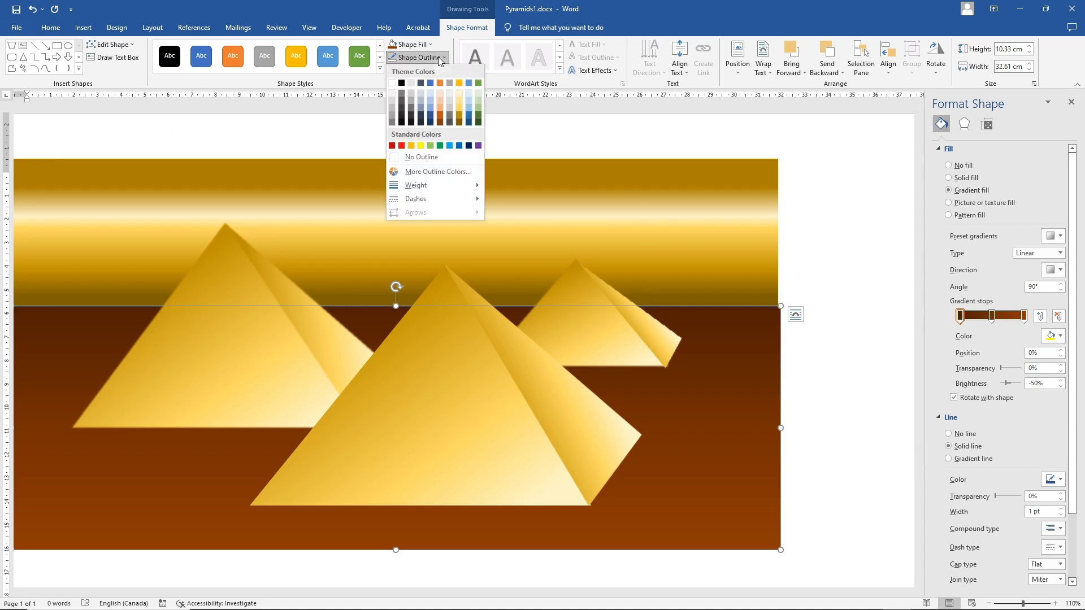
{"action": "left_click", "coordinate": [420, 156]}
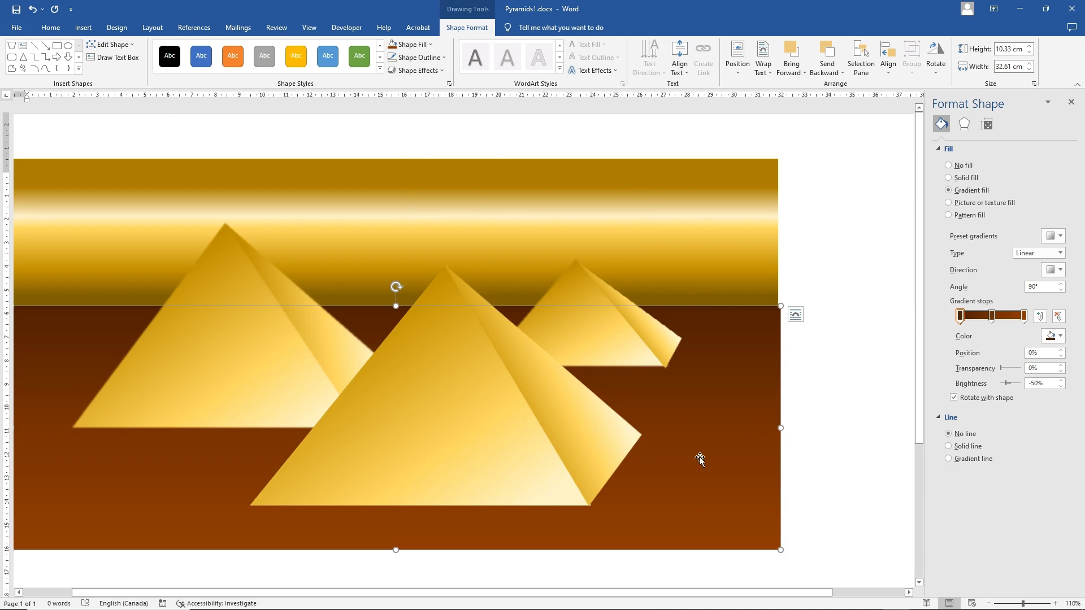
{"action": "left_click", "coordinate": [831, 424]}
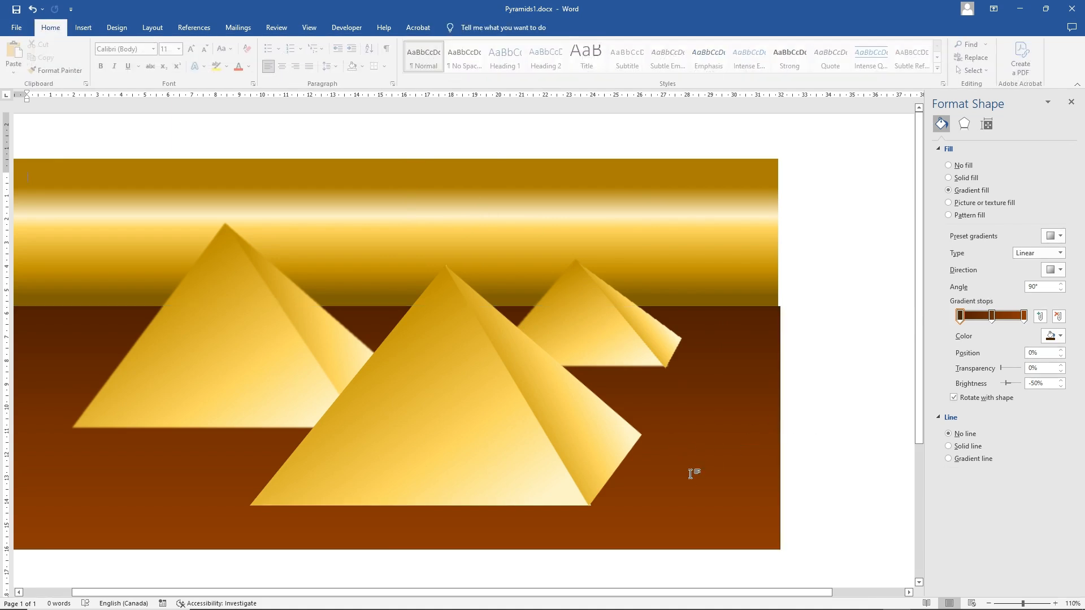
{"action": "left_click", "coordinate": [687, 483]}
{"action": "left_click_drag", "start_coordinate": [395, 550], "coordinate": [394, 559]}
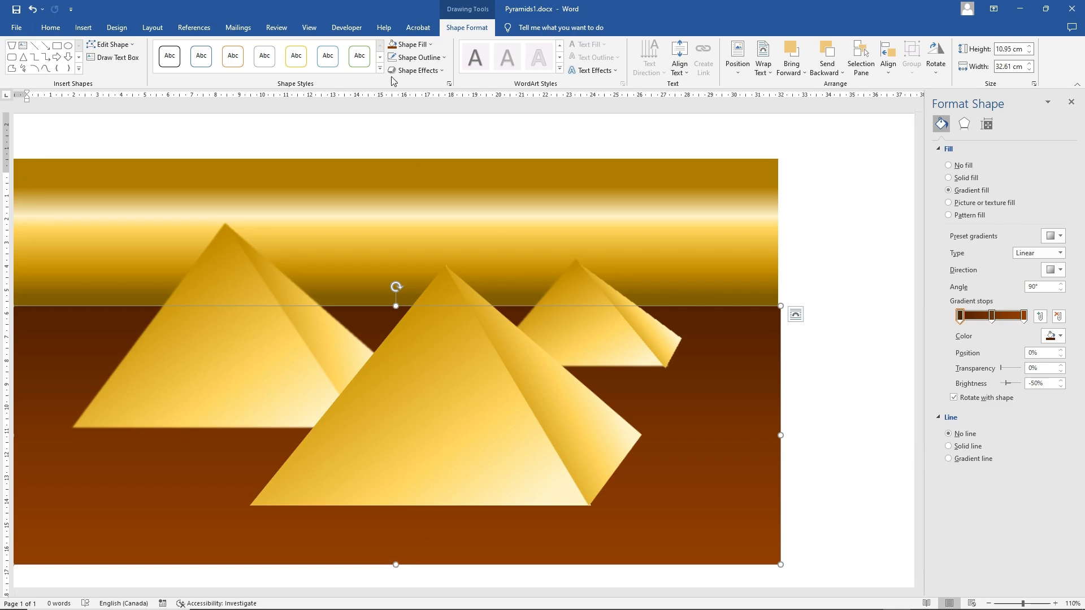
Step: Apply the second-smallest soft edge variation to the ground rectangle
{"action": "left_click", "coordinate": [416, 70]}
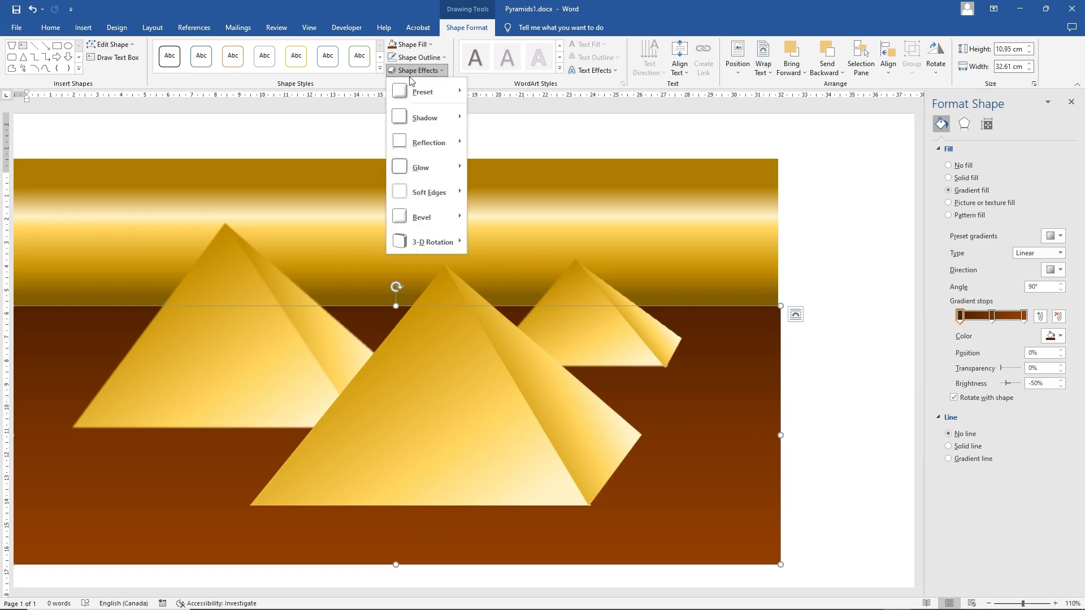
{"action": "mouse_move", "coordinate": [416, 196]}
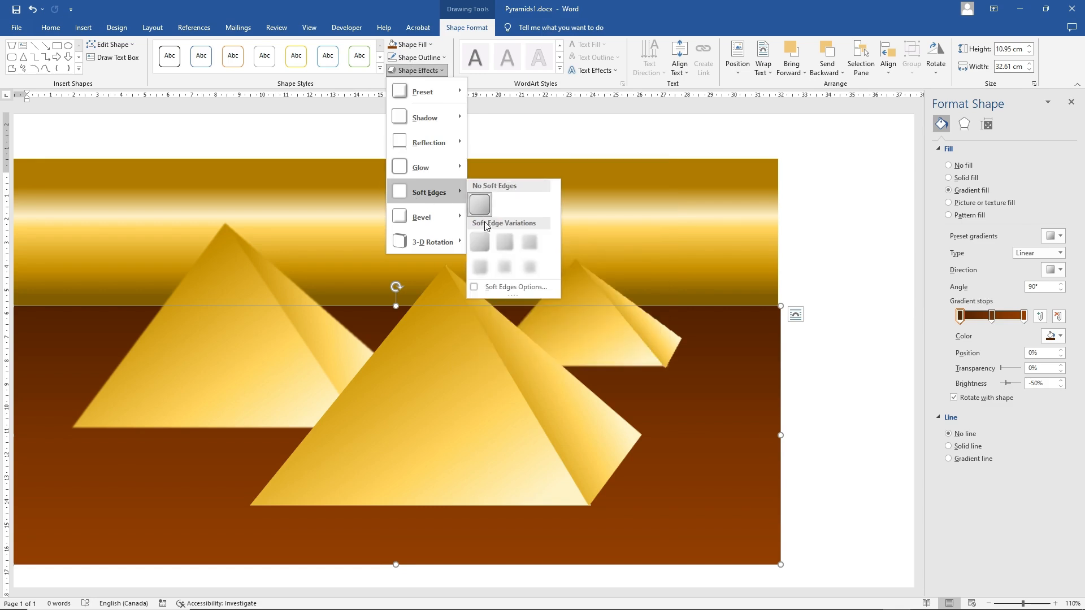
{"action": "left_click", "coordinate": [506, 244]}
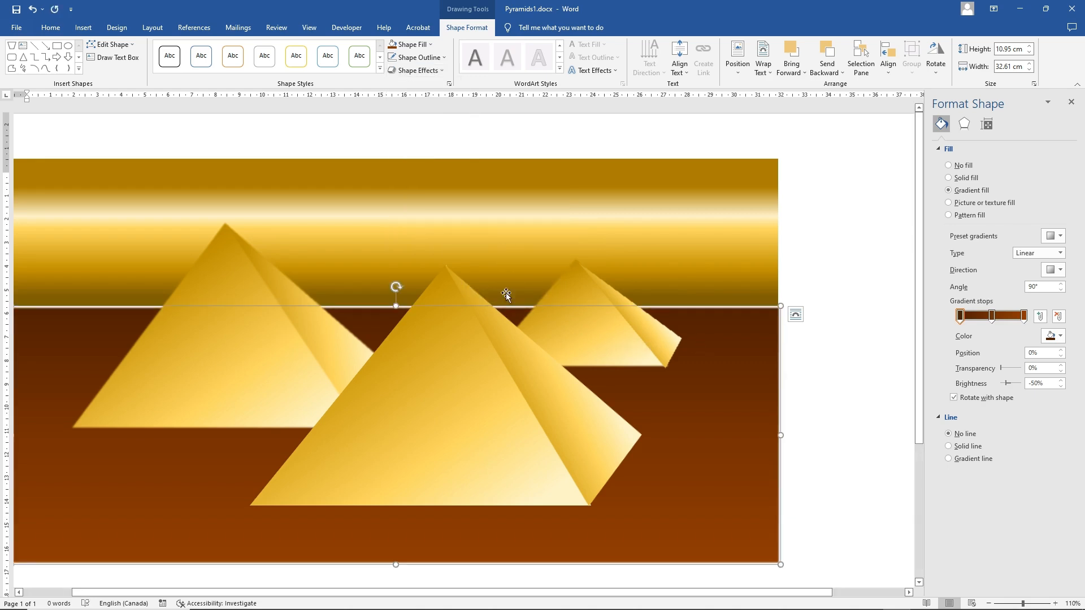
Step: Move the sky rectangle slightly down and to the right to cover the gap above the ground rectangle
{"action": "left_click", "coordinate": [446, 245]}
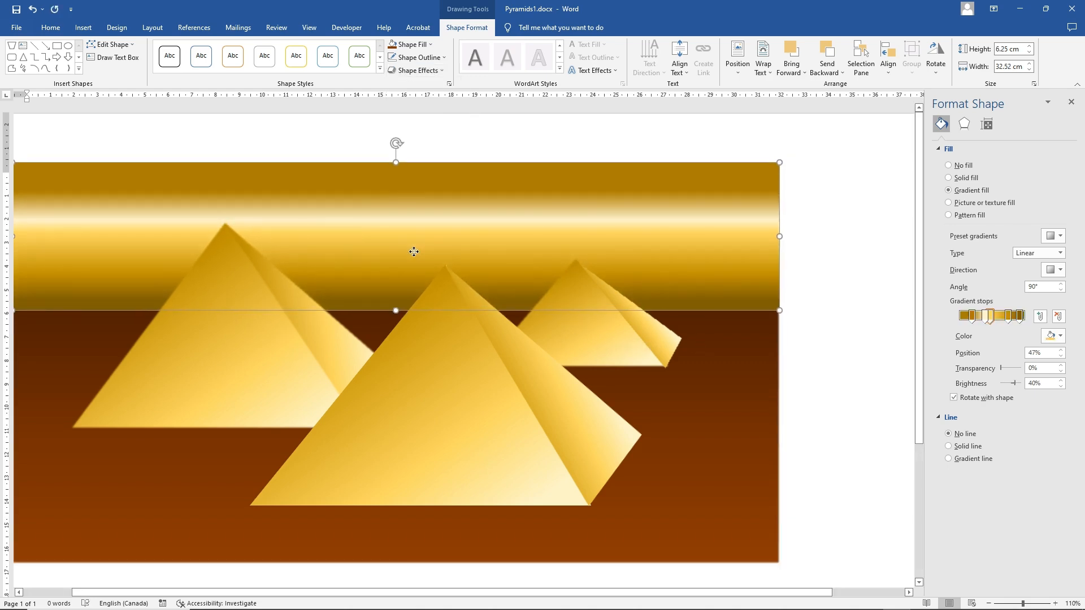
{"action": "left_click_drag", "start_coordinate": [413, 250], "coordinate": [416, 252]}
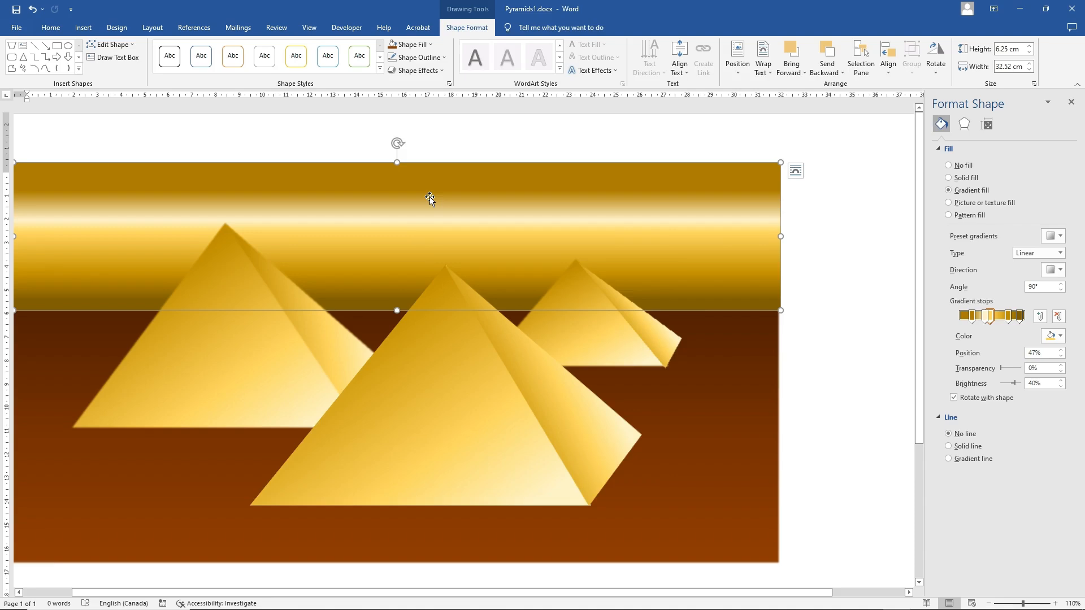
{"action": "key", "text": "ctrl+z"}
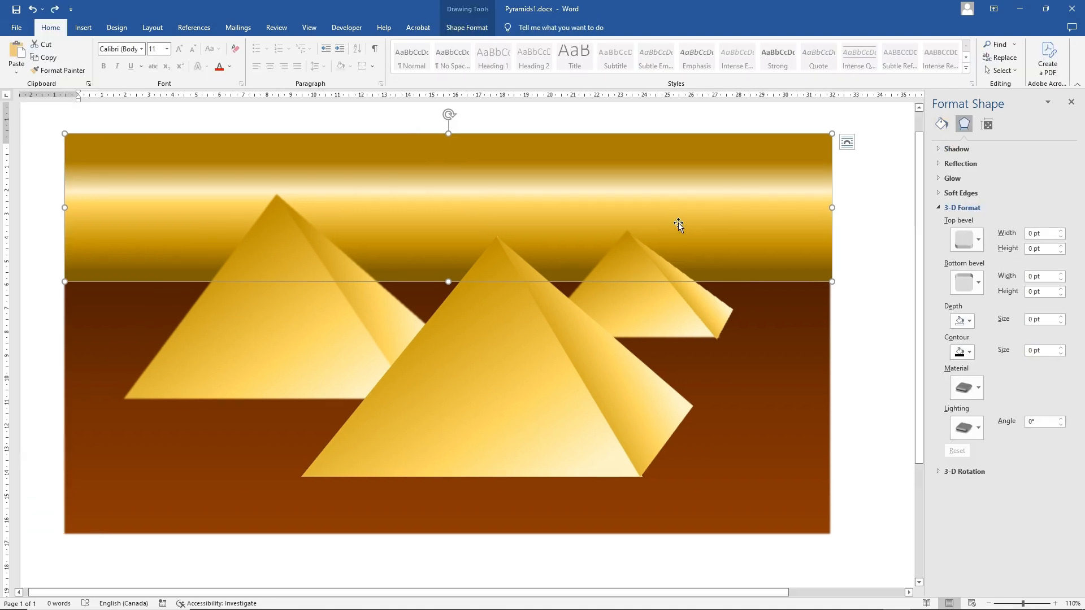
Step: Delete the palest stop, the 76% stop and the dark gold stop near the start of the sky rectangle's gradient
{"action": "left_click", "coordinate": [941, 125]}
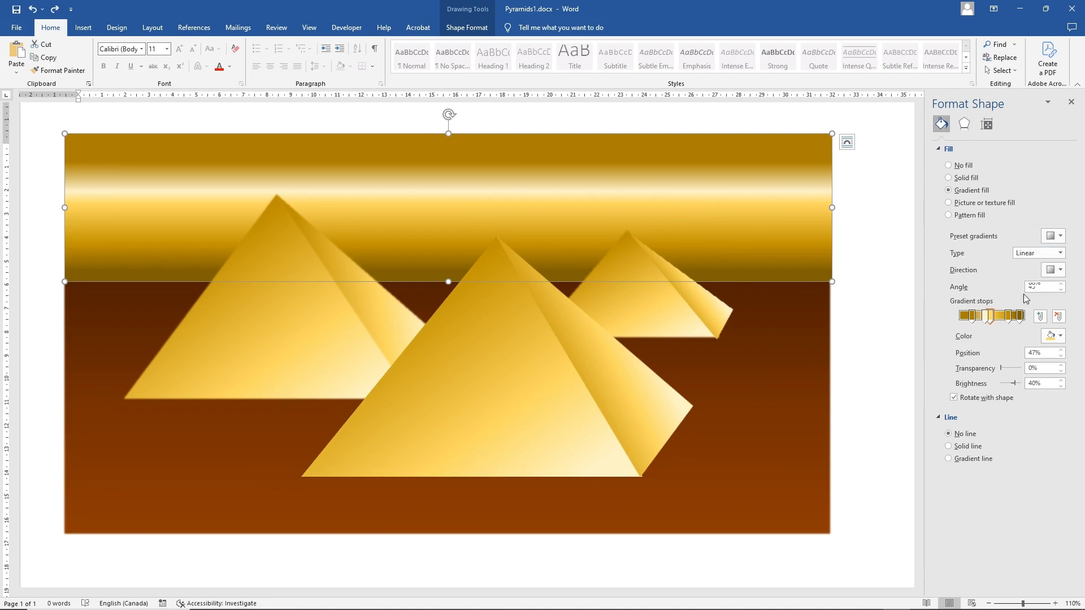
{"action": "left_click", "coordinate": [987, 320]}
{"action": "key", "text": "Delete"}
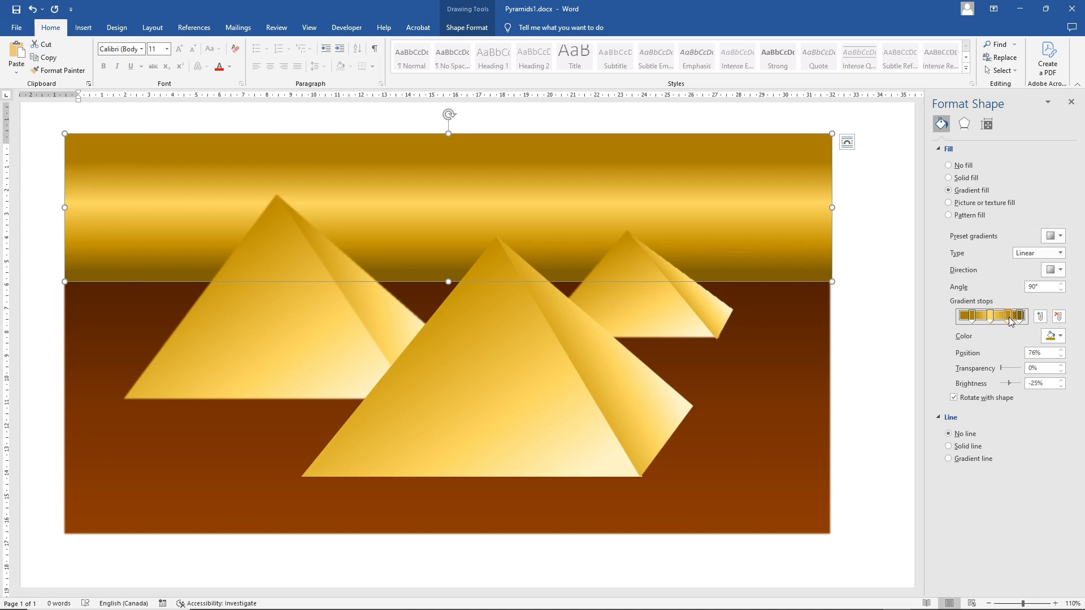
{"action": "key", "text": "Delete"}
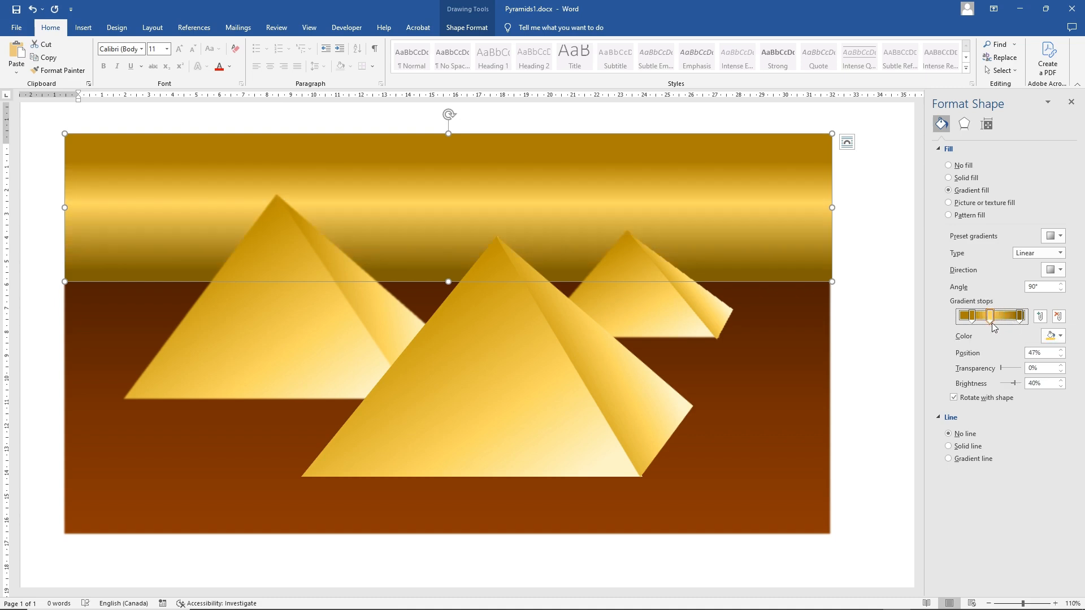
{"action": "left_click", "coordinate": [974, 318]}
{"action": "key", "text": "Delete"}
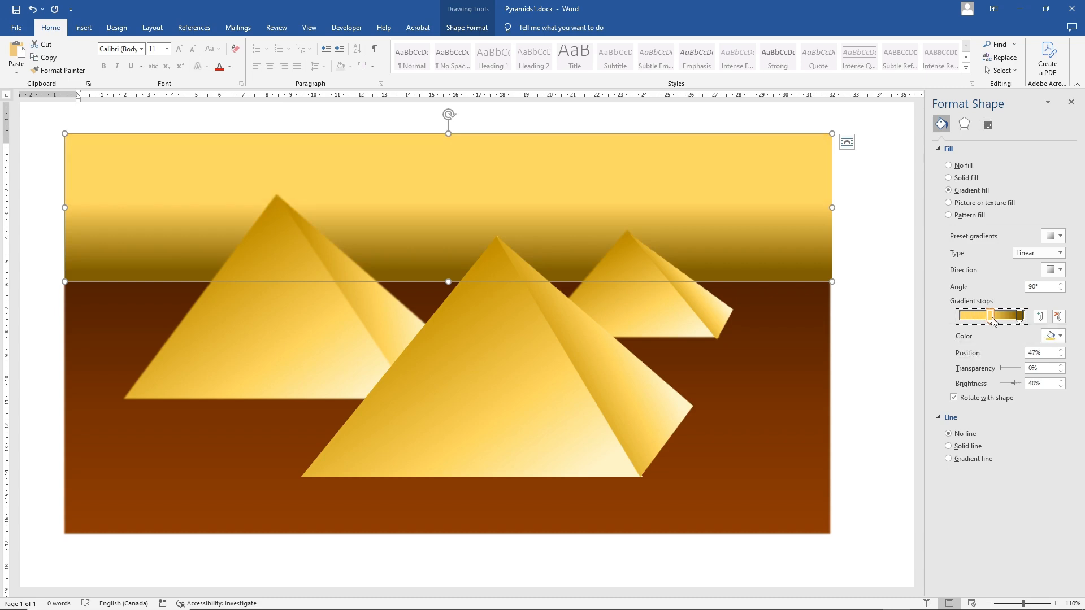
Step: Rearrange the sky gradient's remaining stops so it runs from dark at the upper edge to gold at the horizon
{"action": "left_click_drag", "start_coordinate": [990, 317], "coordinate": [971, 319]}
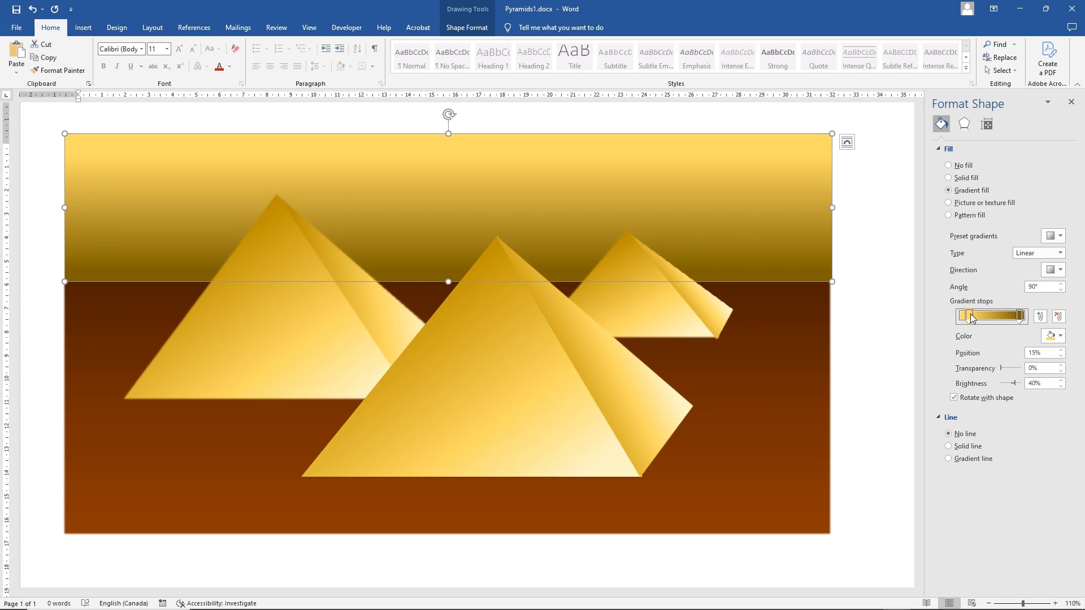
{"action": "key", "text": "ctrl+z"}
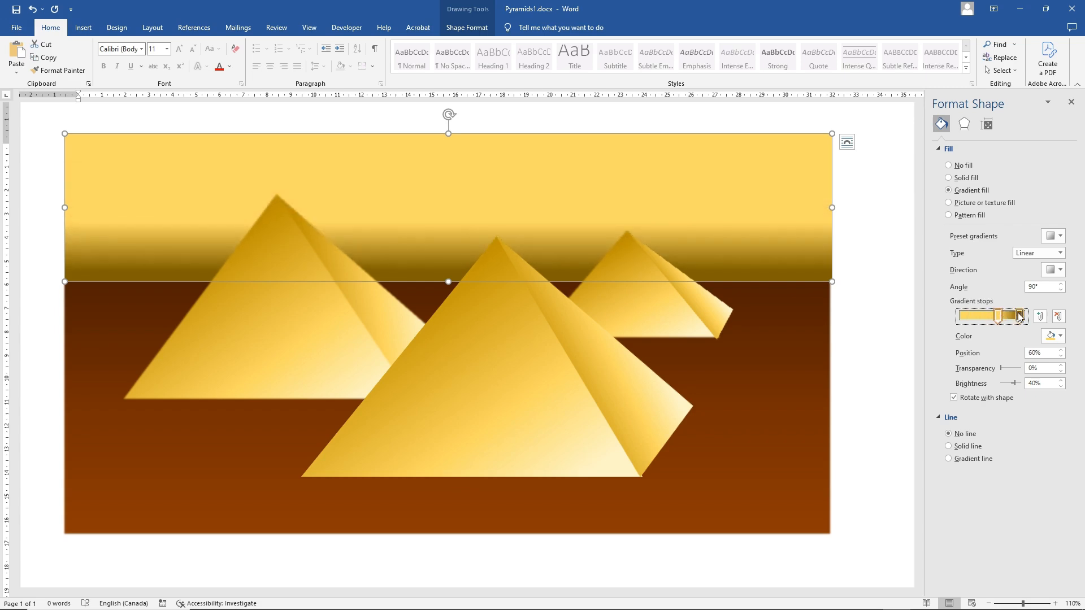
{"action": "key", "text": "ctrl+z"}
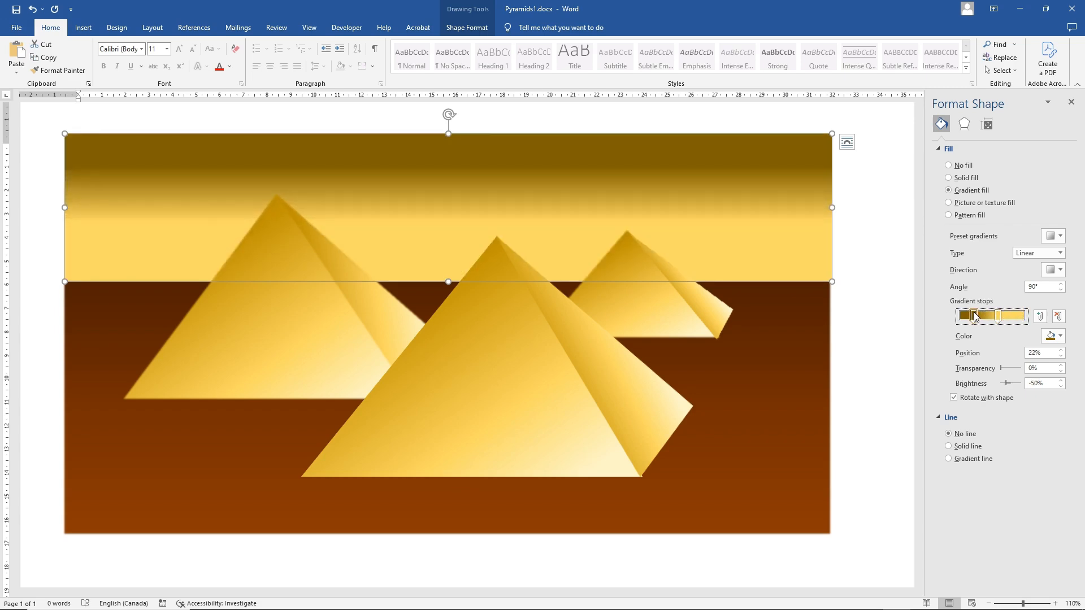
{"action": "mouse_move", "coordinate": [998, 317]}
{"action": "left_mouse_down"}
{"action": "mouse_move", "coordinate": [1043, 304]}
{"action": "mouse_move", "coordinate": [965, 314]}
{"action": "left_mouse_up"}
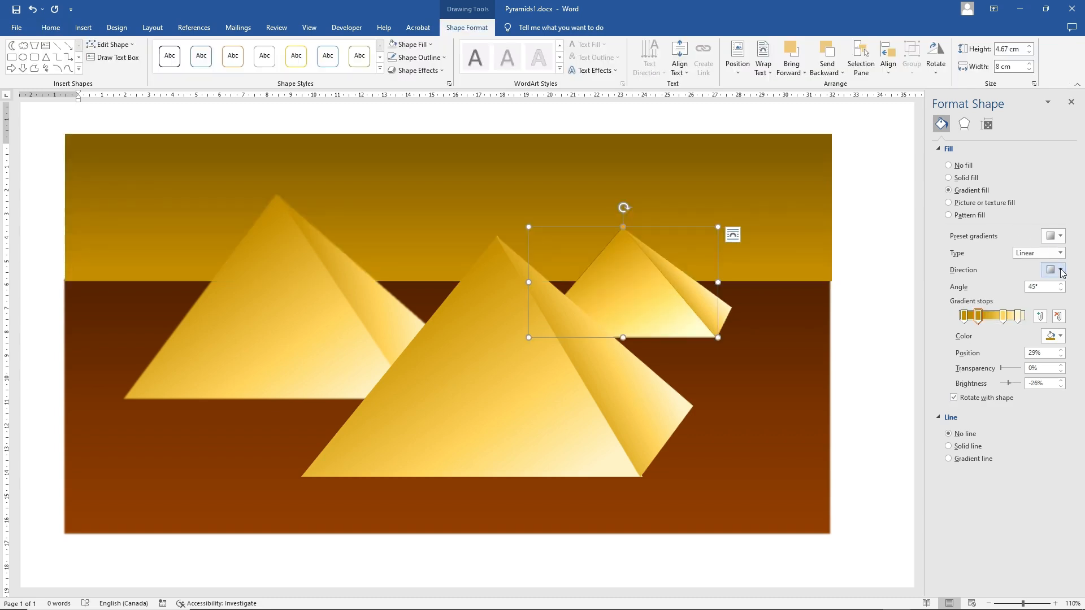
Step: Change the gradient type of the smallest pyramid's front face to Radial
{"action": "left_click", "coordinate": [1061, 270]}
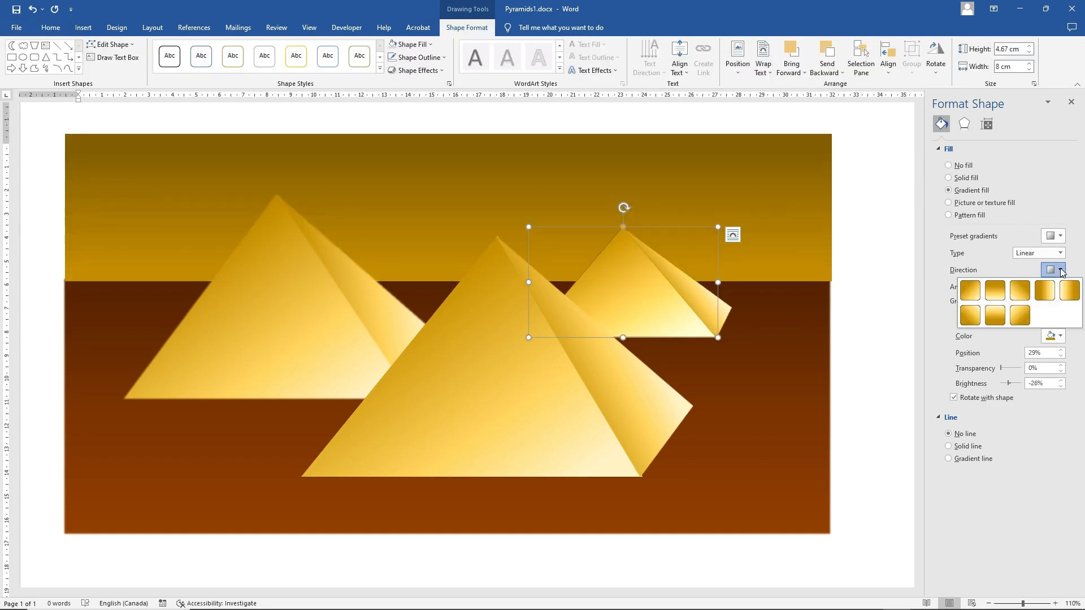
{"action": "left_click", "coordinate": [997, 316]}
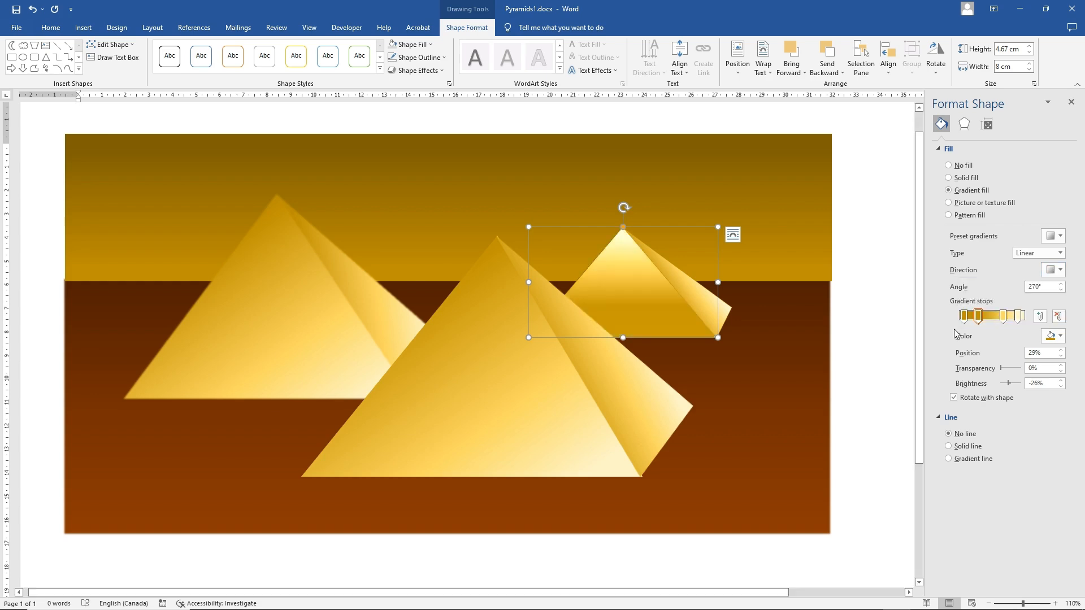
{"action": "left_click", "coordinate": [1060, 253]}
{"action": "left_click", "coordinate": [1047, 273]}
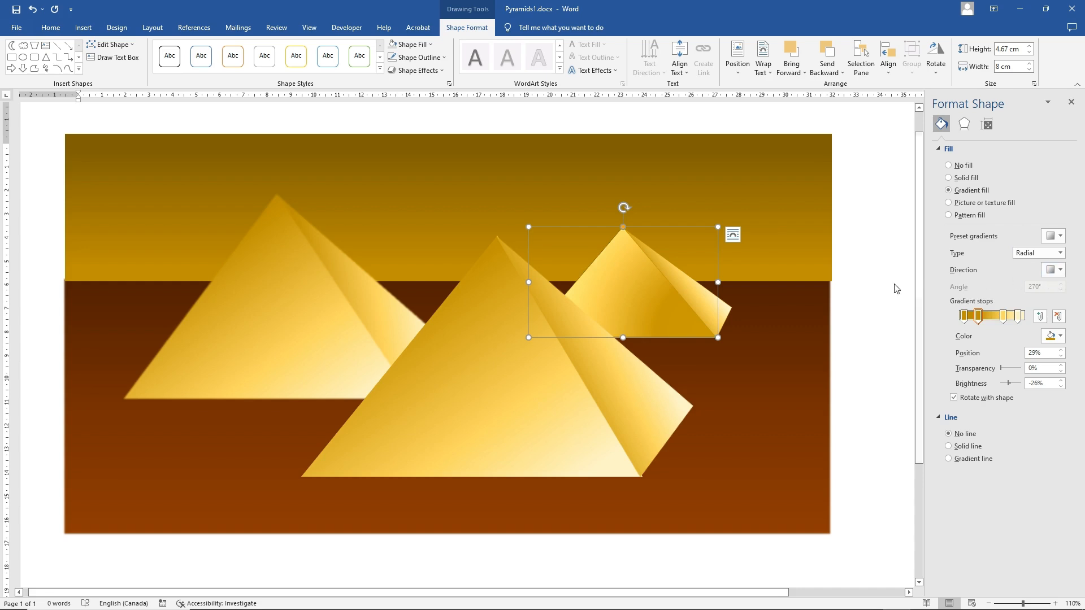
{"action": "left_click", "coordinate": [848, 279]}
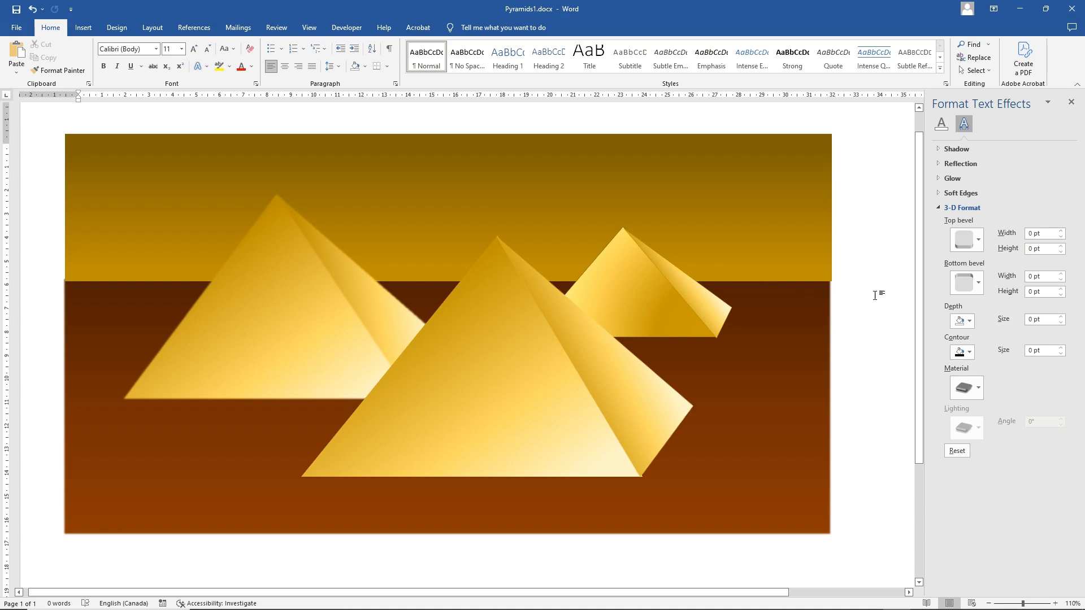
Step: Draw a cloud about 6.95 cm wide and 2.04 cm high in the sky above the smallest pyramid
{"action": "left_click", "coordinate": [83, 27]}
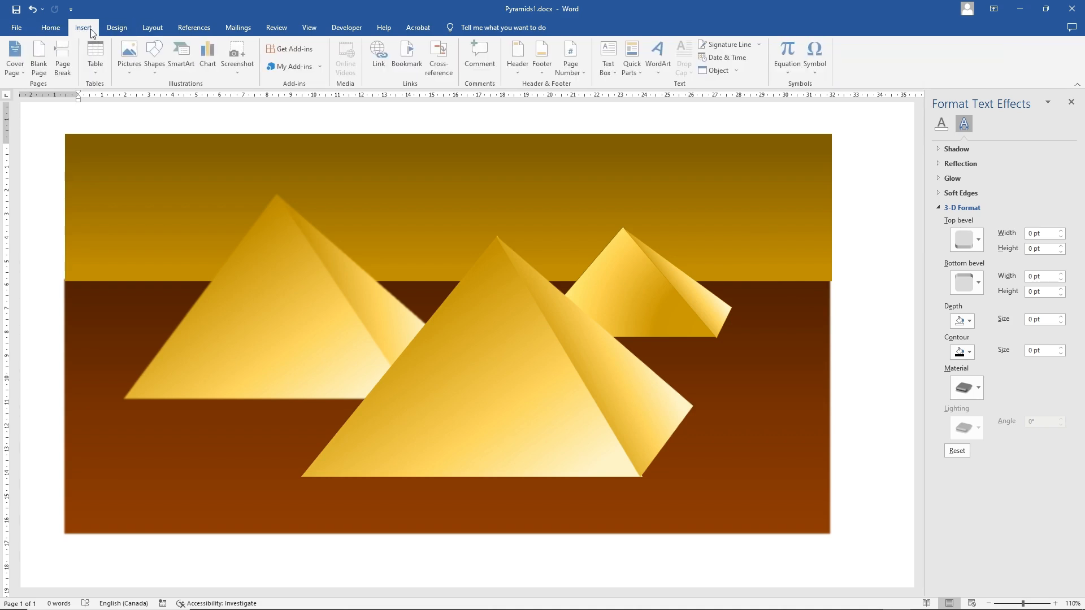
{"action": "left_click", "coordinate": [156, 56]}
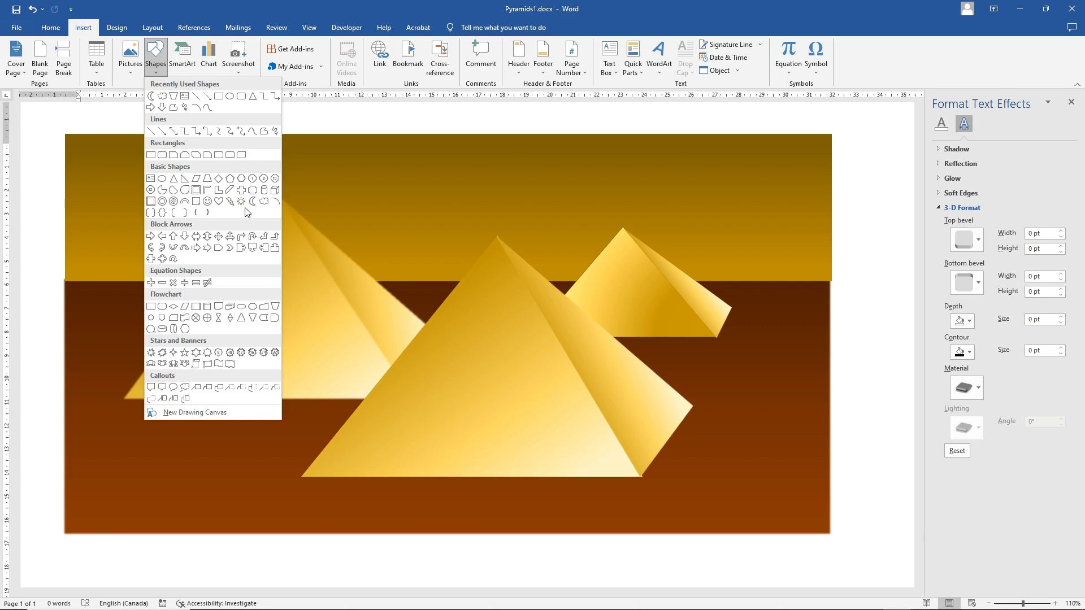
{"action": "left_click", "coordinate": [264, 201]}
{"action": "left_click_drag", "start_coordinate": [588, 163], "coordinate": [752, 212]}
{"action": "left_click_drag", "start_coordinate": [667, 192], "coordinate": [659, 180]}
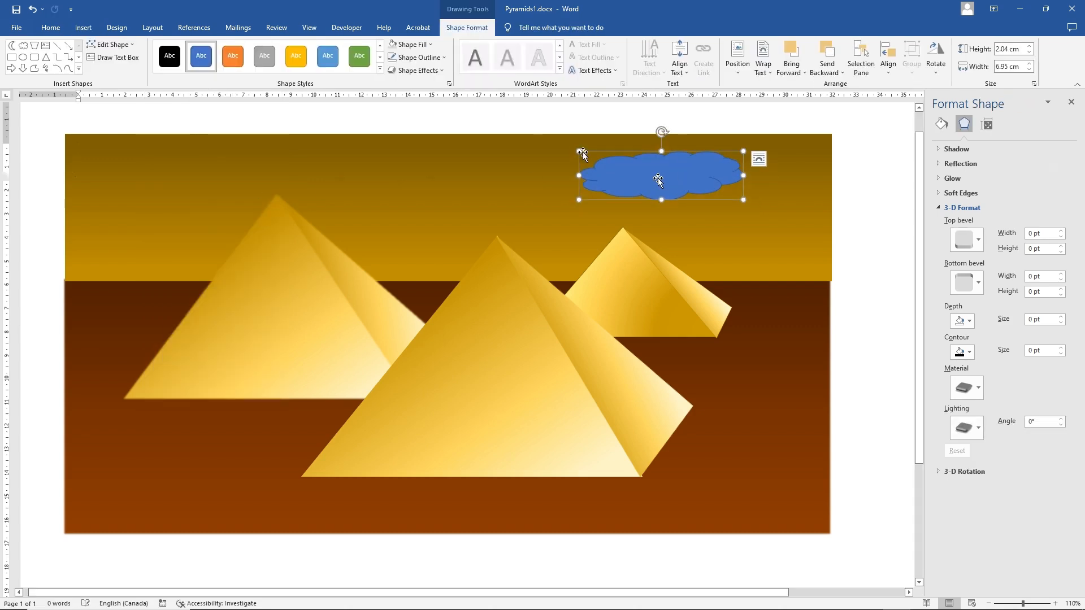
Step: Remove the cloud's outline and apply the gray filled shape style to it
{"action": "left_click", "coordinate": [425, 59]}
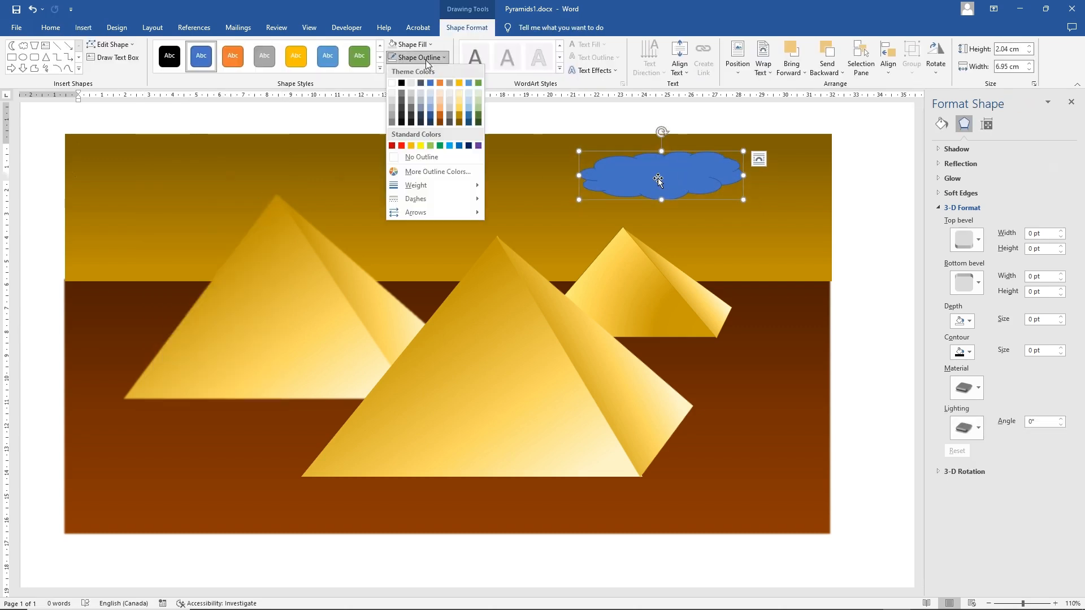
{"action": "left_click", "coordinate": [432, 158]}
{"action": "left_click", "coordinate": [264, 55]}
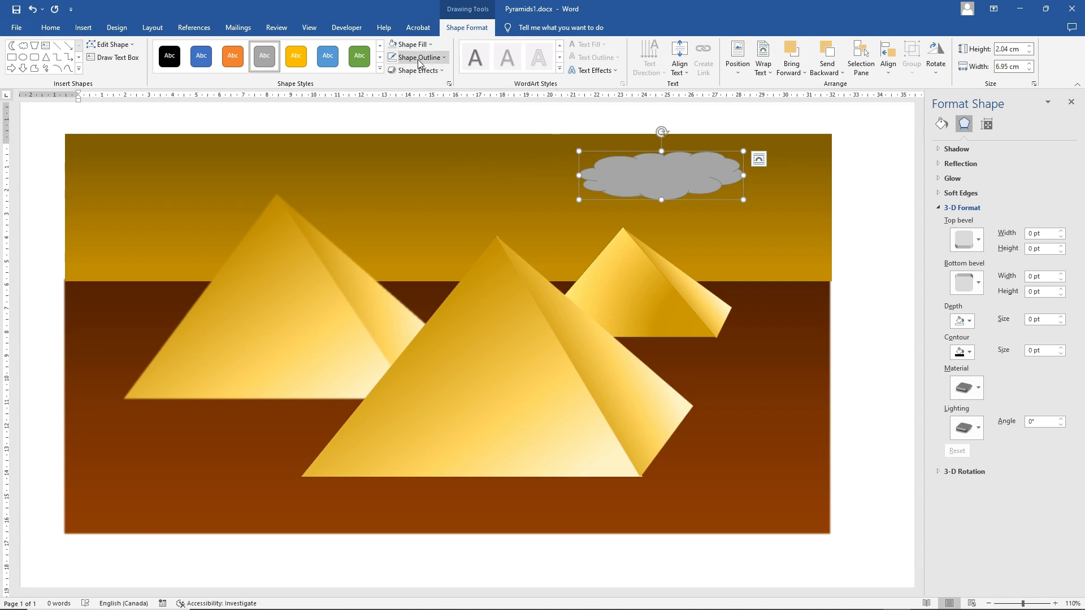
Step: Change the cloud's solid fill to a lighter gray from the theme colors
{"action": "left_click", "coordinate": [942, 127]}
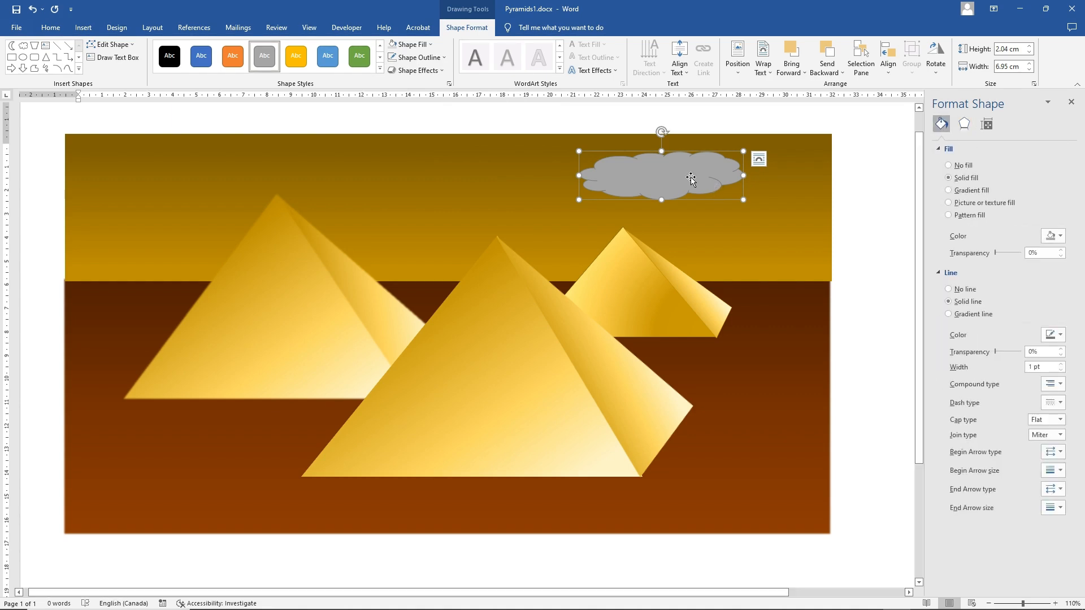
{"action": "left_click", "coordinate": [416, 46]}
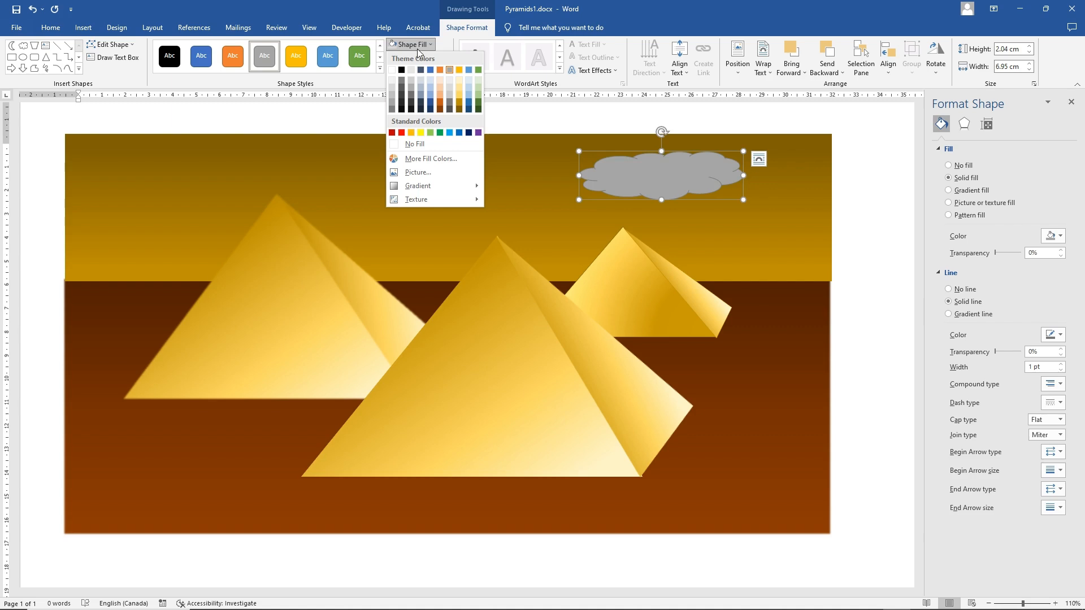
{"action": "left_click", "coordinate": [393, 96]}
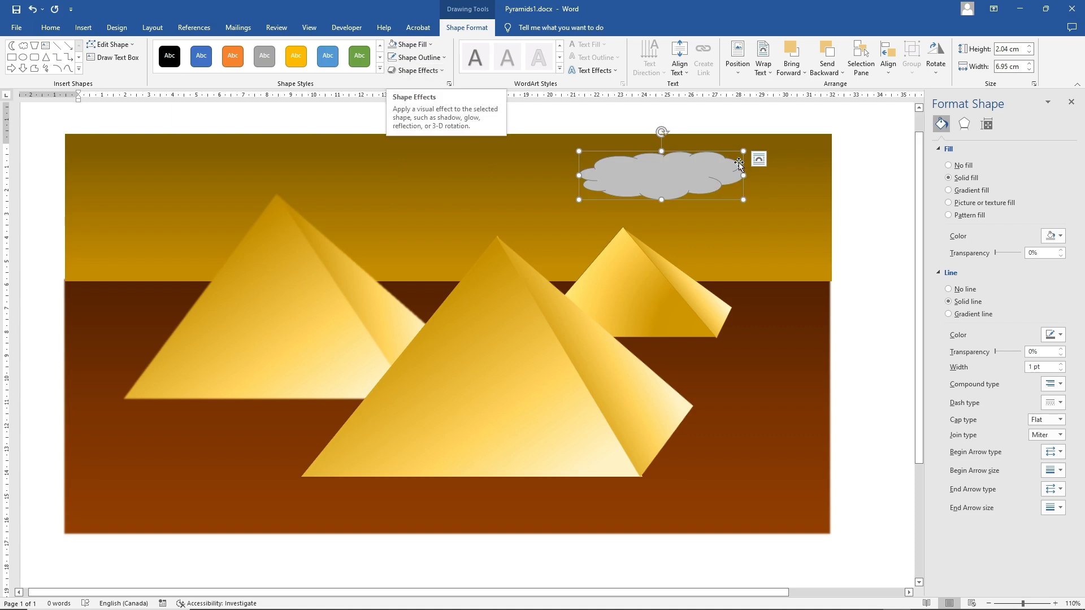
Step: Apply the first bevel style in the gallery as the cloud's top bevel
{"action": "left_click", "coordinate": [965, 124]}
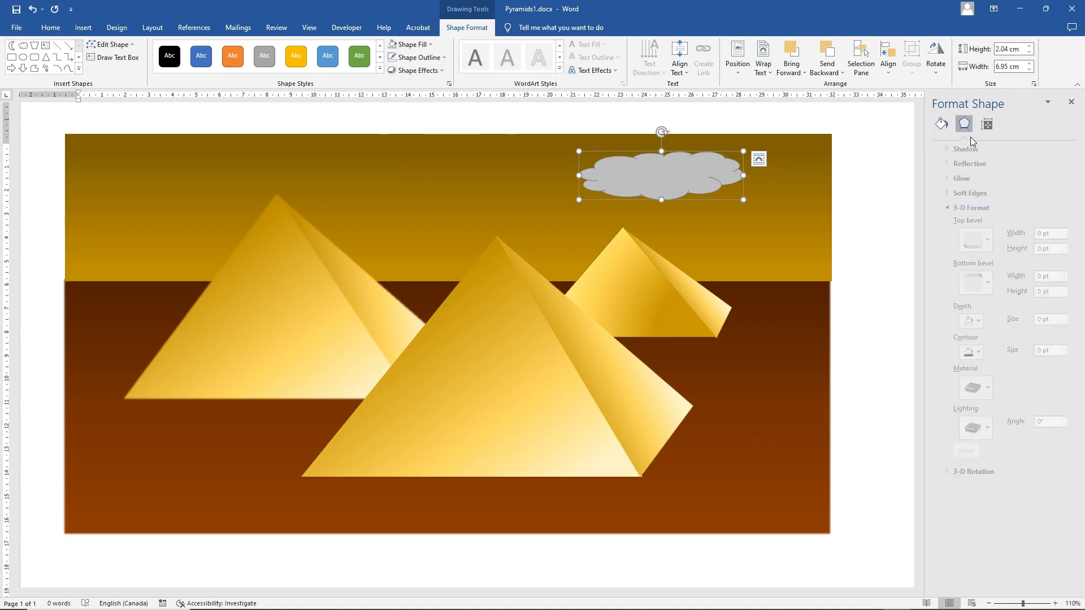
{"action": "left_click", "coordinate": [979, 242]}
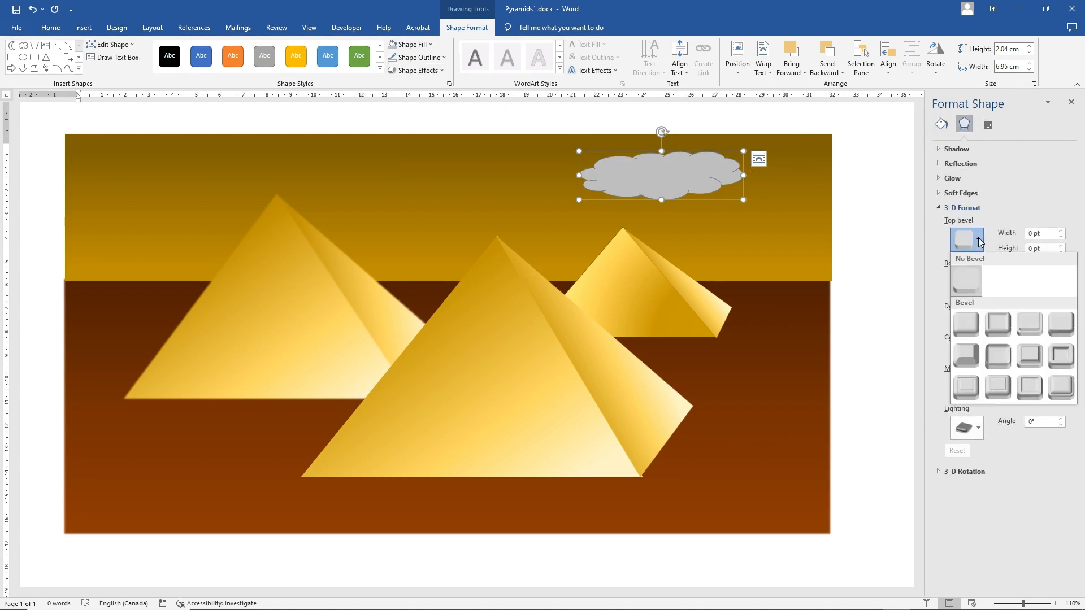
{"action": "left_click", "coordinate": [966, 323]}
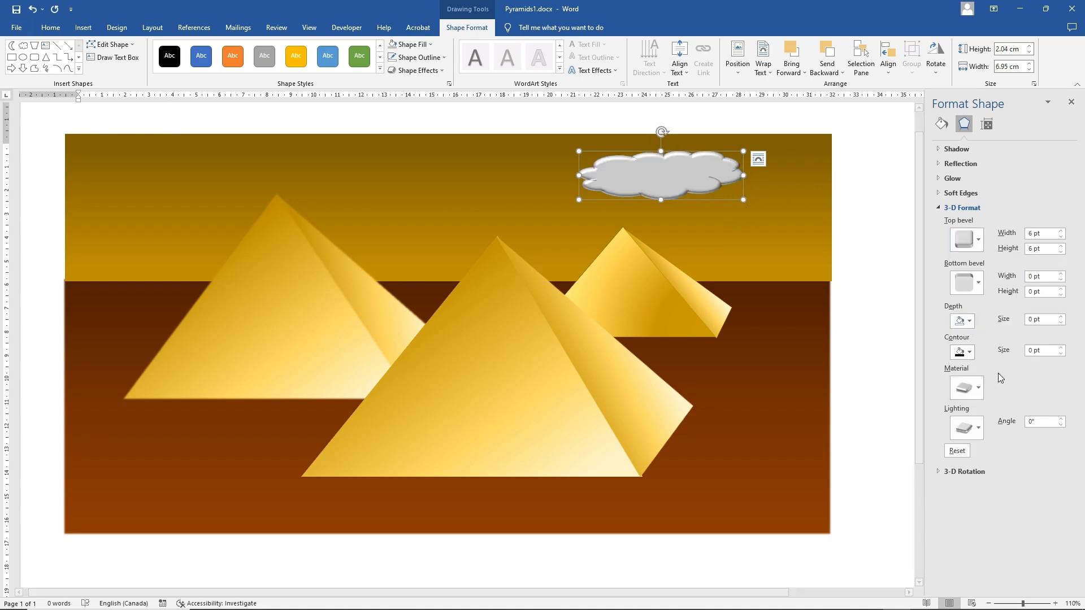
Step: Set the 3-D lighting angle of the cloud to 260°
{"action": "left_click", "coordinate": [1062, 425]}
{"action": "left_click", "coordinate": [1062, 425]}
{"action": "left_click", "coordinate": [1062, 425]}
{"action": "left_click", "coordinate": [1062, 425]}
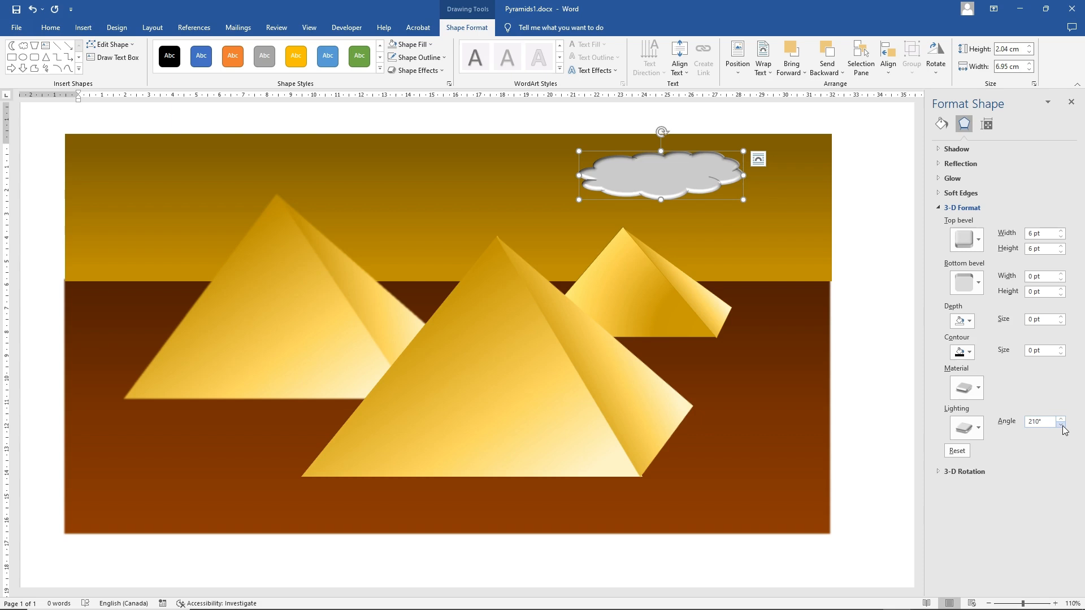
{"action": "left_click", "coordinate": [1062, 425]}
{"action": "left_click", "coordinate": [1062, 425]}
{"action": "left_click", "coordinate": [1061, 419]}
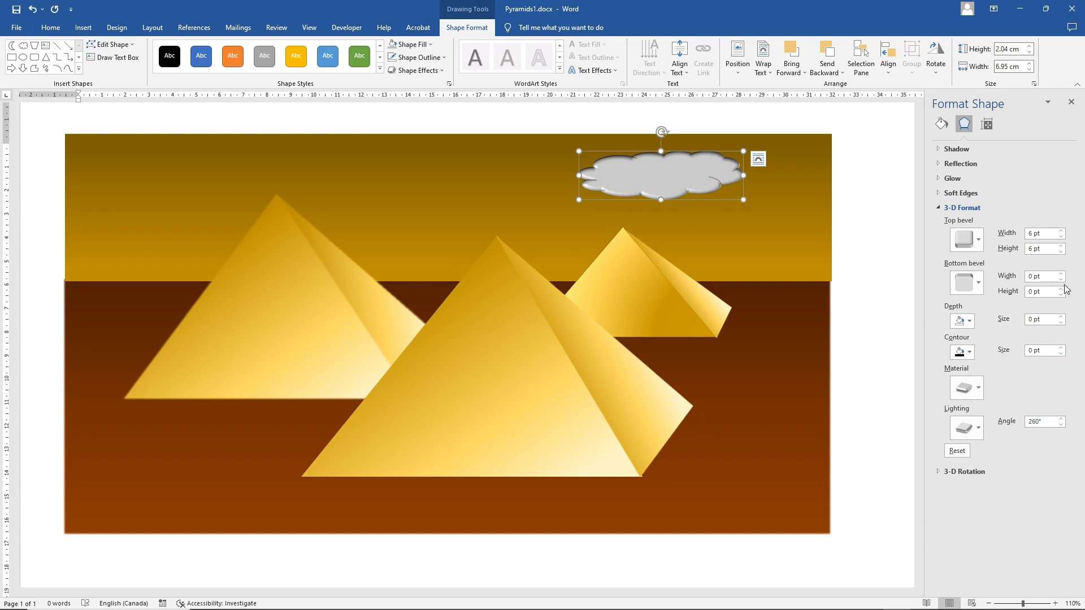
Step: Fine-tune the height and width of the cloud's top bevel
{"action": "left_click", "coordinate": [1062, 246]}
{"action": "left_click", "coordinate": [1062, 247]}
{"action": "left_click", "coordinate": [1062, 251]}
{"action": "left_click", "coordinate": [1063, 251]}
{"action": "left_click", "coordinate": [1063, 238]}
Step: Set the cloud's line to No line and its solid fill transparency to 32%
{"action": "left_click", "coordinate": [940, 124]}
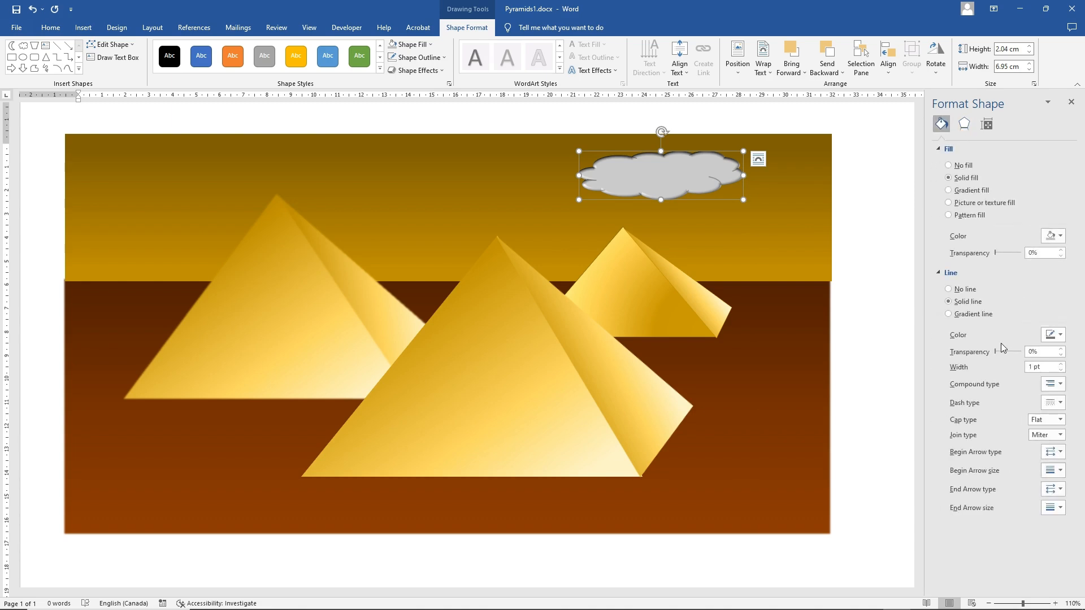
{"action": "left_click_drag", "start_coordinate": [995, 251], "coordinate": [1000, 251]}
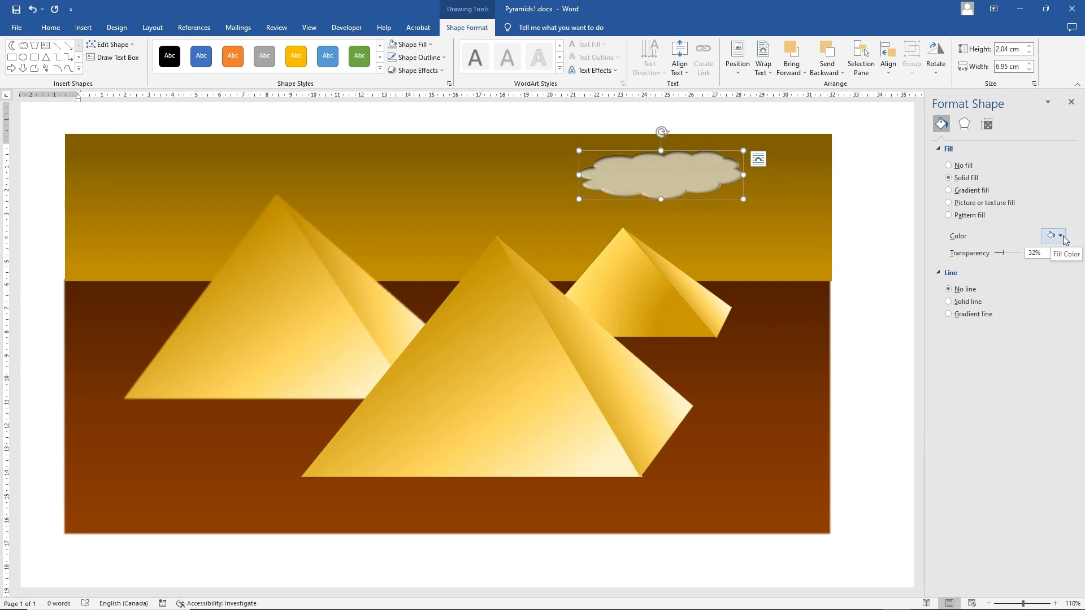
Step: Switch the cloud to a gradient fill and recolor its 29% and 7% stops gray, at -15% and -35% brightness
{"action": "left_click", "coordinate": [972, 191]}
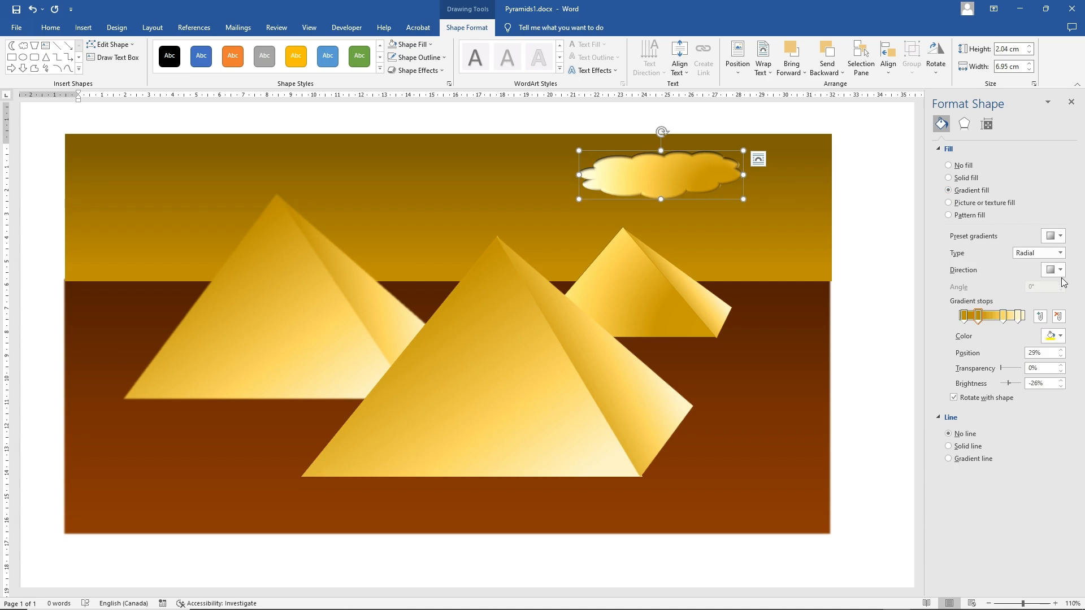
{"action": "left_click", "coordinate": [1059, 336]}
{"action": "left_click", "coordinate": [992, 385]}
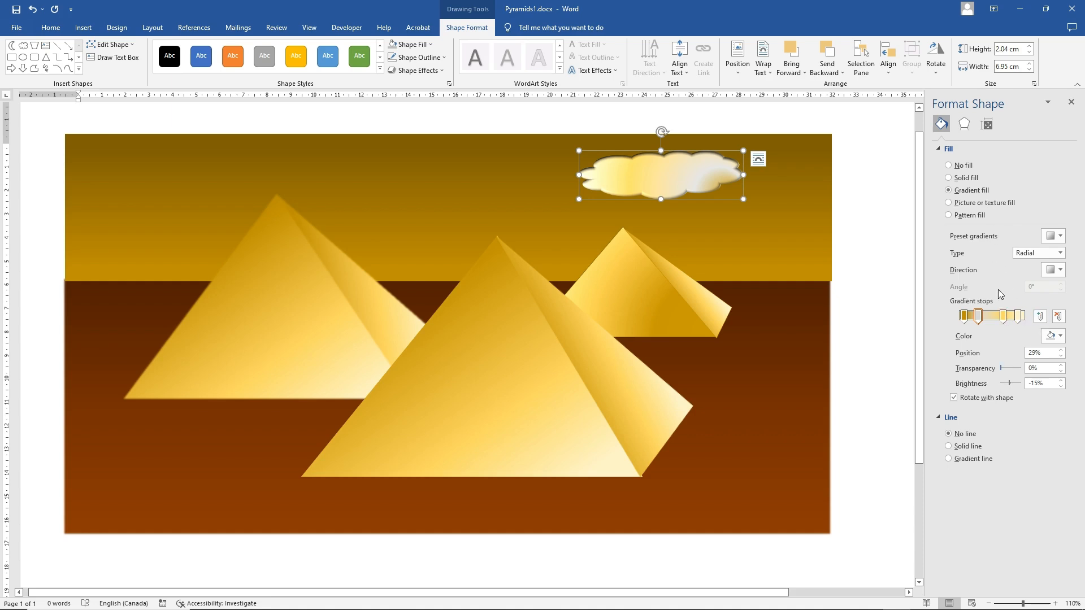
{"action": "left_click", "coordinate": [965, 317]}
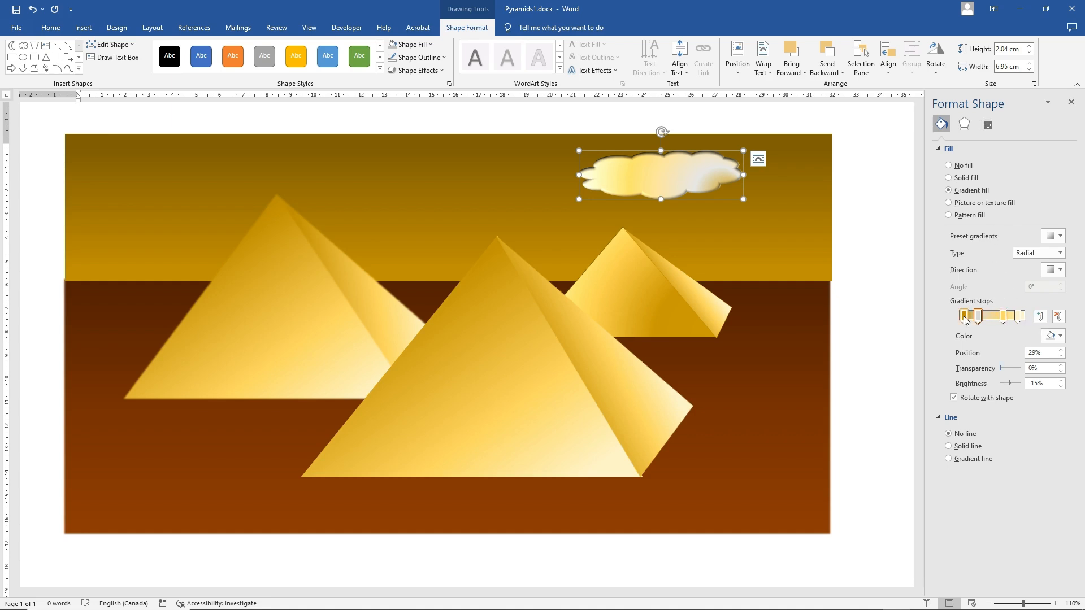
{"action": "left_click", "coordinate": [1053, 336]}
{"action": "left_click", "coordinate": [991, 397]}
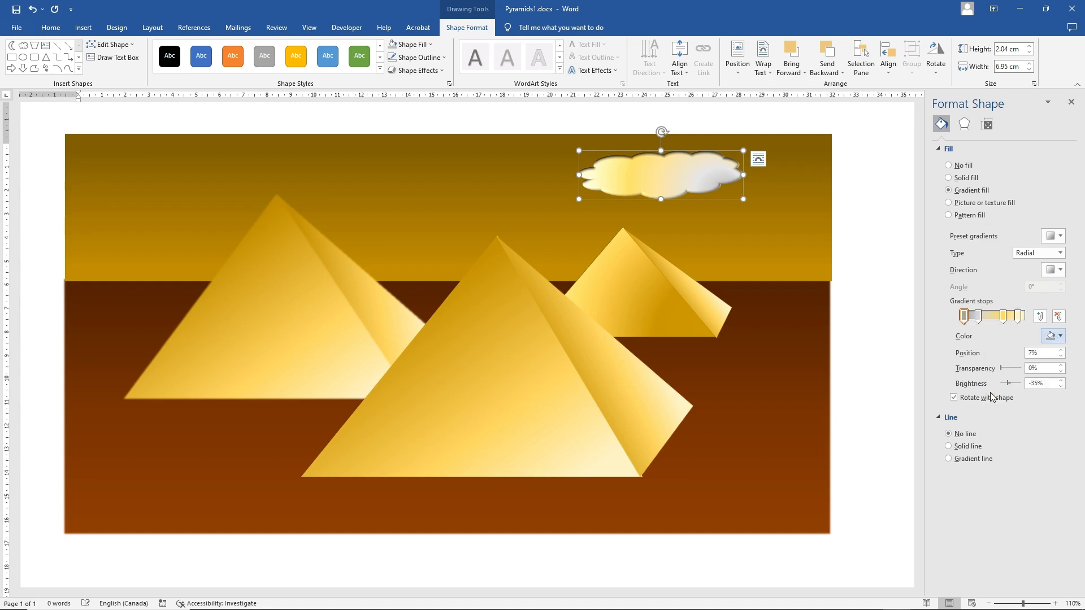
Step: Recolor the cloud gradient's 91% stop gray and its 68% stop light gray with -10% brightness
{"action": "left_click", "coordinate": [1016, 318]}
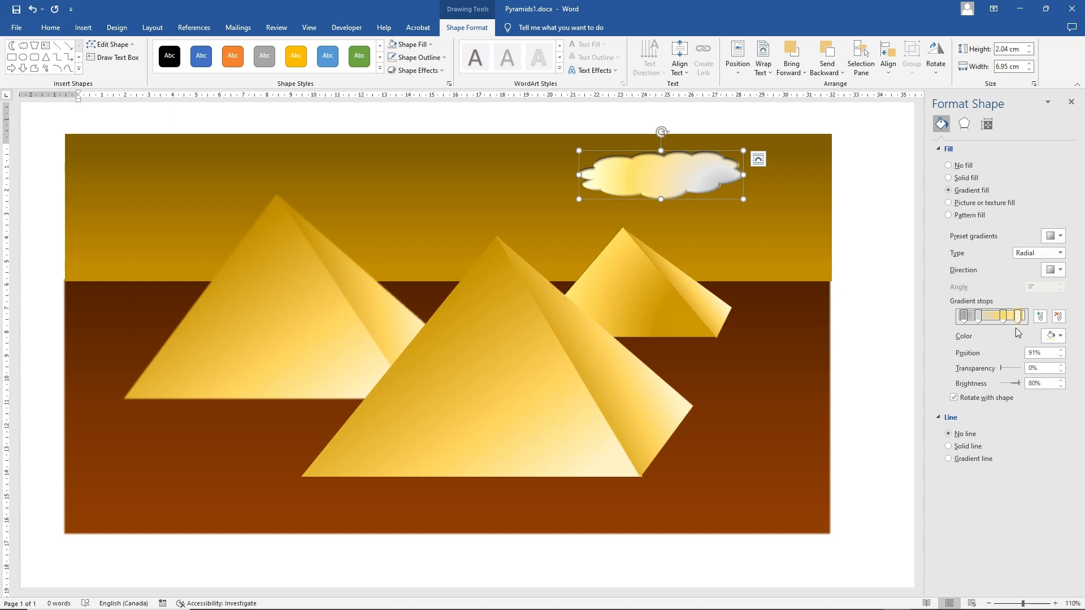
{"action": "left_click", "coordinate": [1060, 338]}
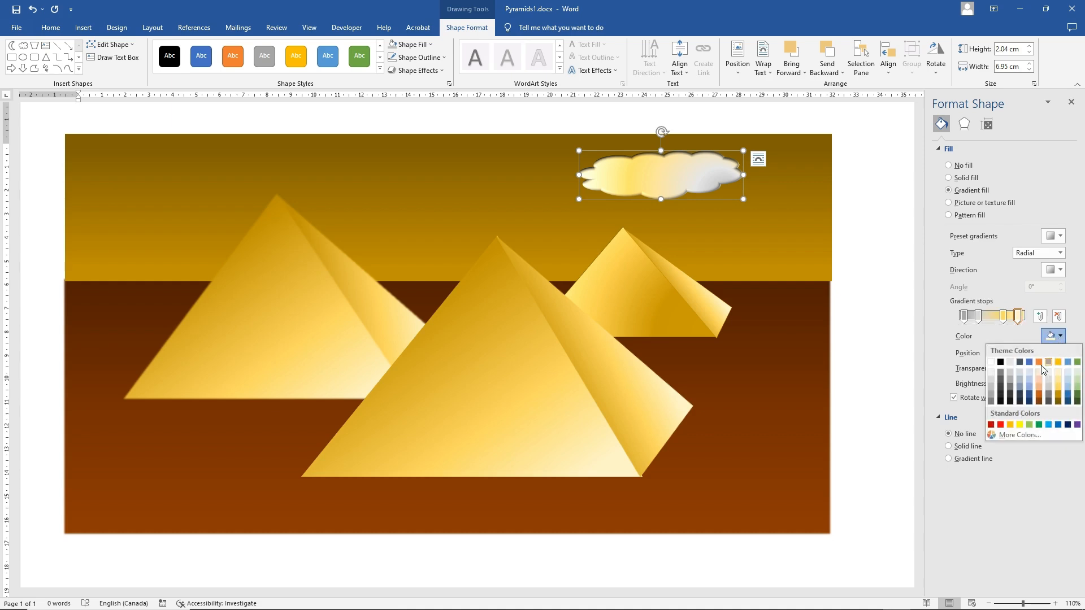
{"action": "left_click", "coordinate": [1010, 384]}
{"action": "left_click", "coordinate": [1004, 316]}
{"action": "left_click", "coordinate": [1055, 335]}
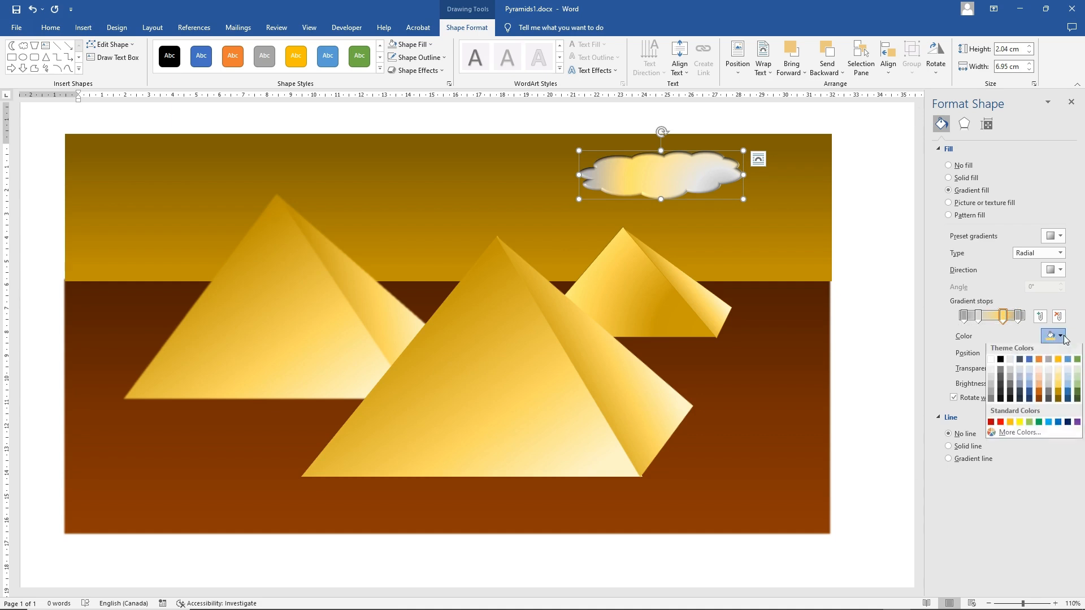
{"action": "left_click", "coordinate": [1011, 380]}
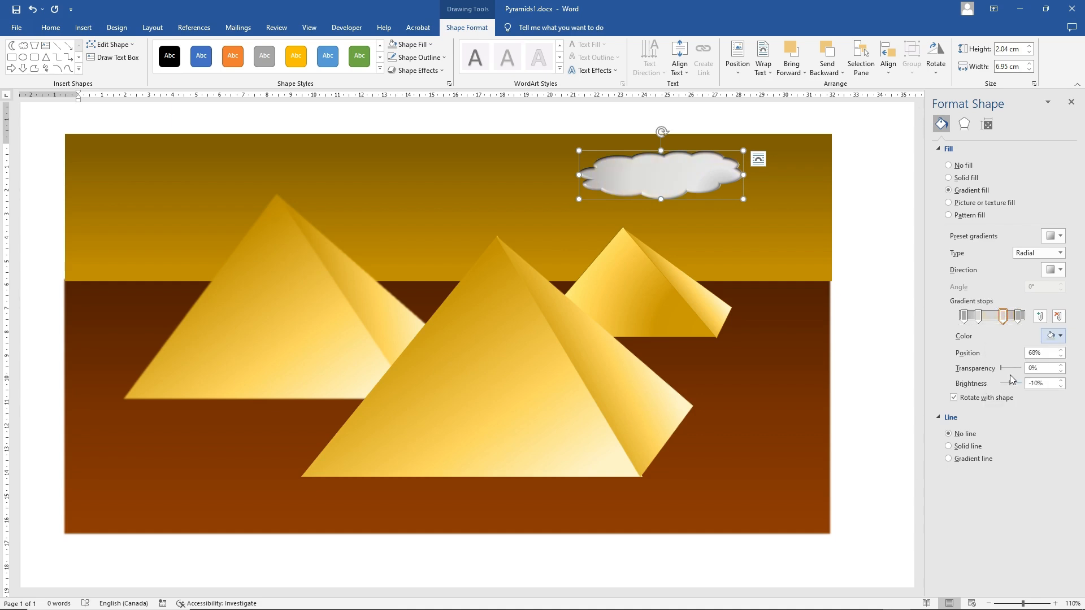
Step: Make the cloud's gradient Linear at 270°, with 14% transparency on the 68% stop and the 29% stop moved to 41%
{"action": "left_click", "coordinate": [1061, 254]}
{"action": "left_click", "coordinate": [1038, 266]}
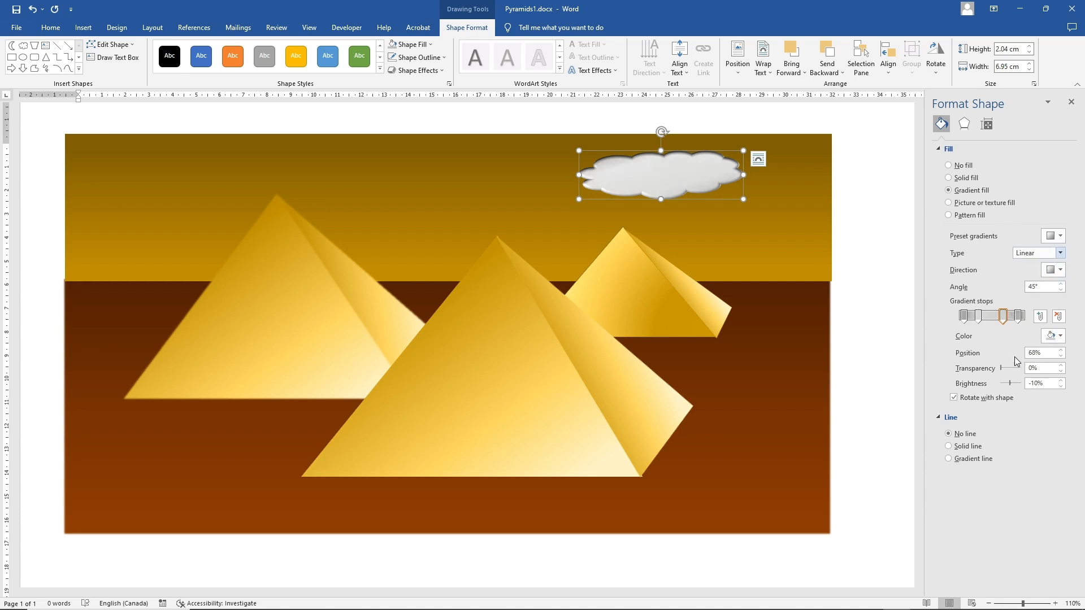
{"action": "left_click_drag", "start_coordinate": [1005, 369], "coordinate": [1006, 368]}
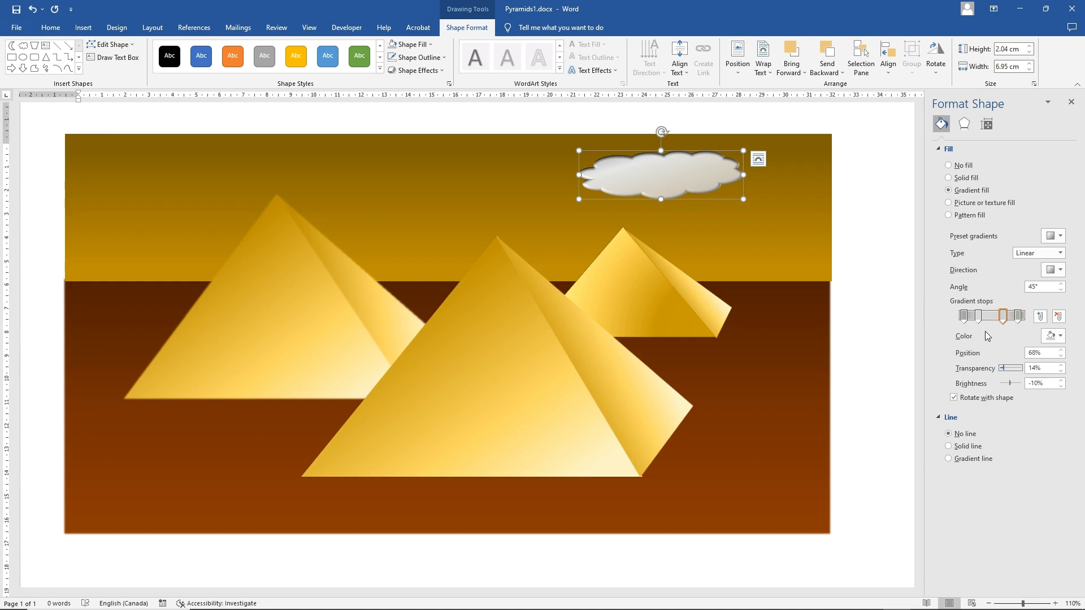
{"action": "mouse_move", "coordinate": [980, 317]}
{"action": "left_mouse_down"}
{"action": "mouse_move", "coordinate": [1004, 315]}
{"action": "mouse_move", "coordinate": [989, 314]}
{"action": "left_mouse_up"}
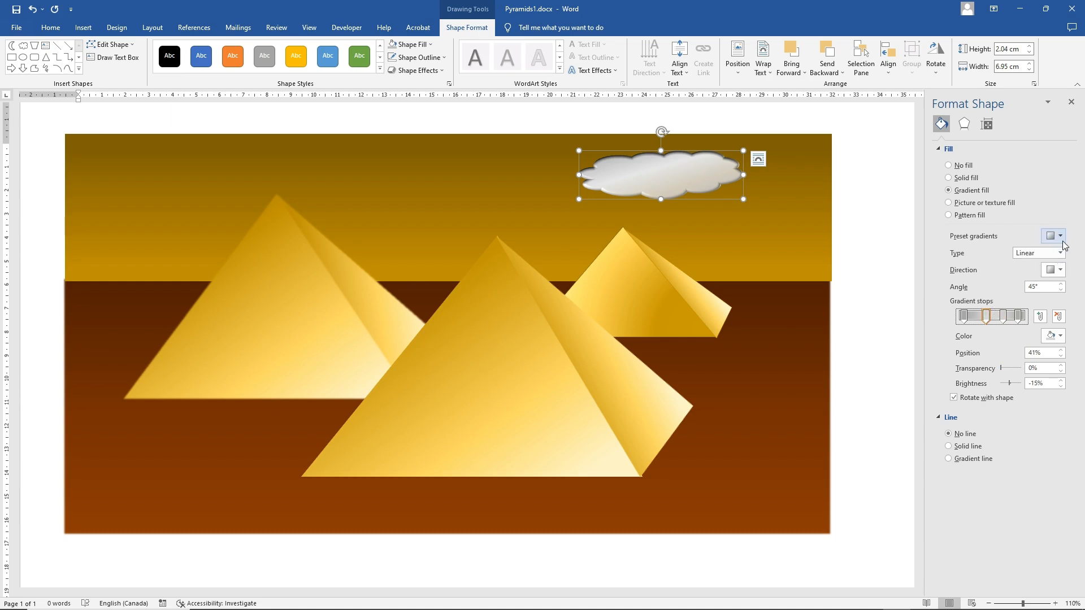
{"action": "left_click", "coordinate": [1061, 271]}
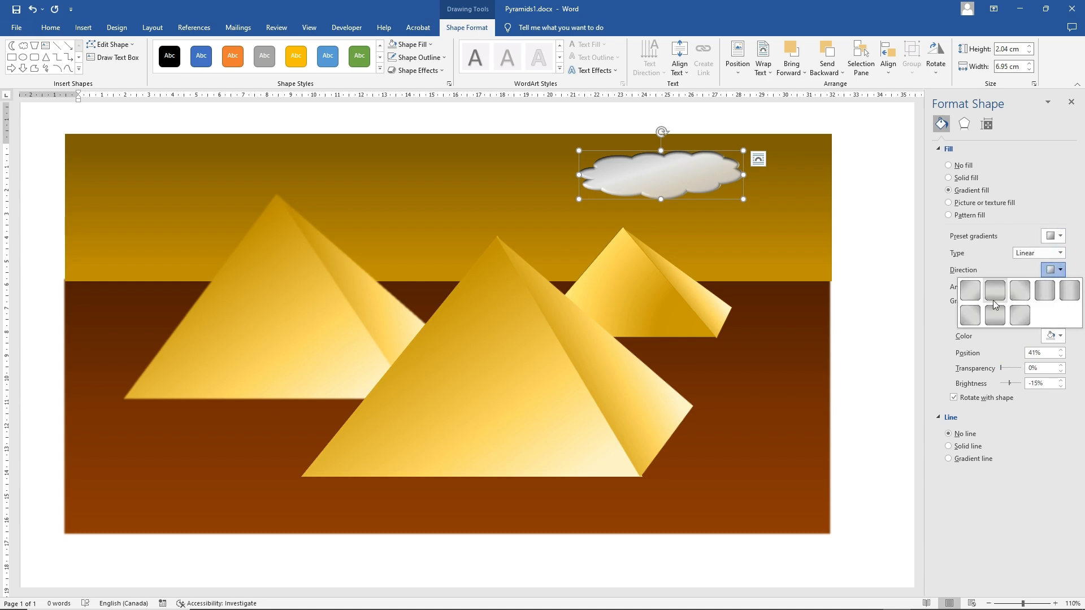
{"action": "left_click", "coordinate": [999, 319]}
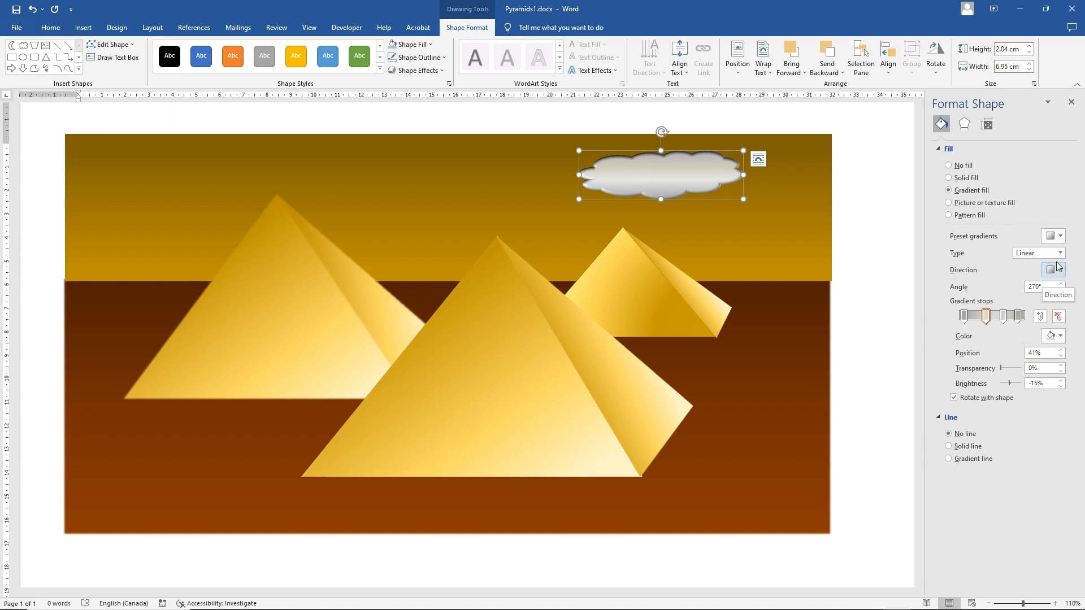
Step: Try the two darker gray radial preset gradients on the cloud
{"action": "left_click", "coordinate": [1058, 236]}
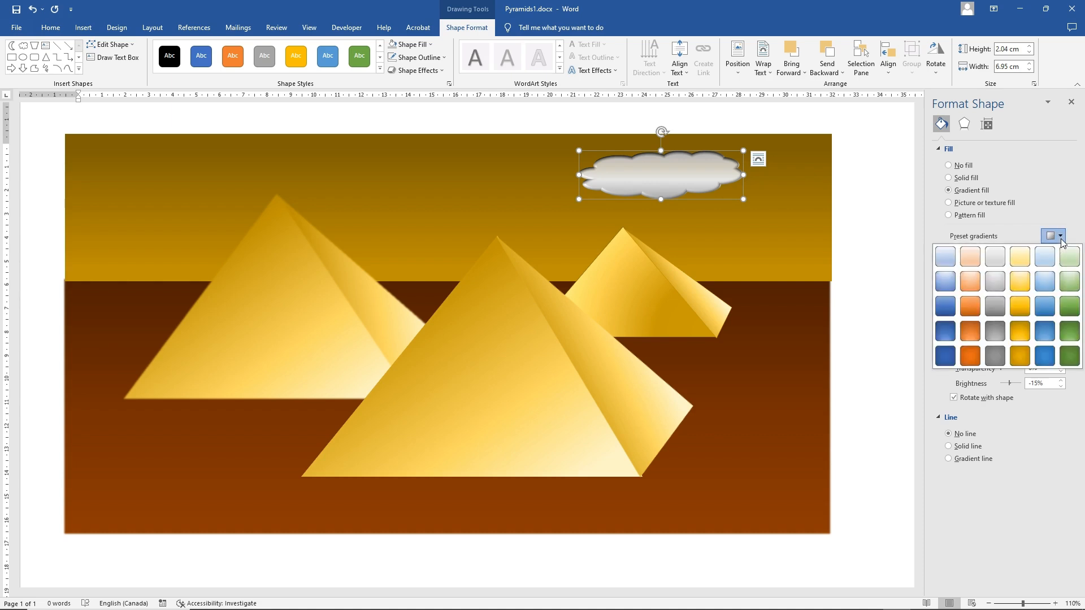
{"action": "left_click", "coordinate": [995, 332]}
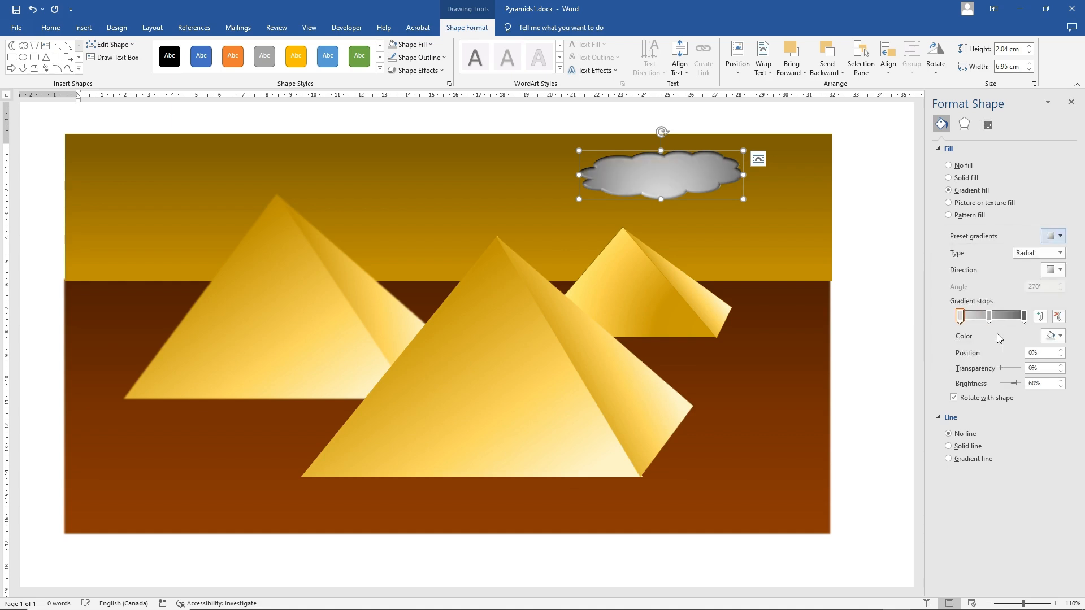
{"action": "left_click", "coordinate": [1060, 236]}
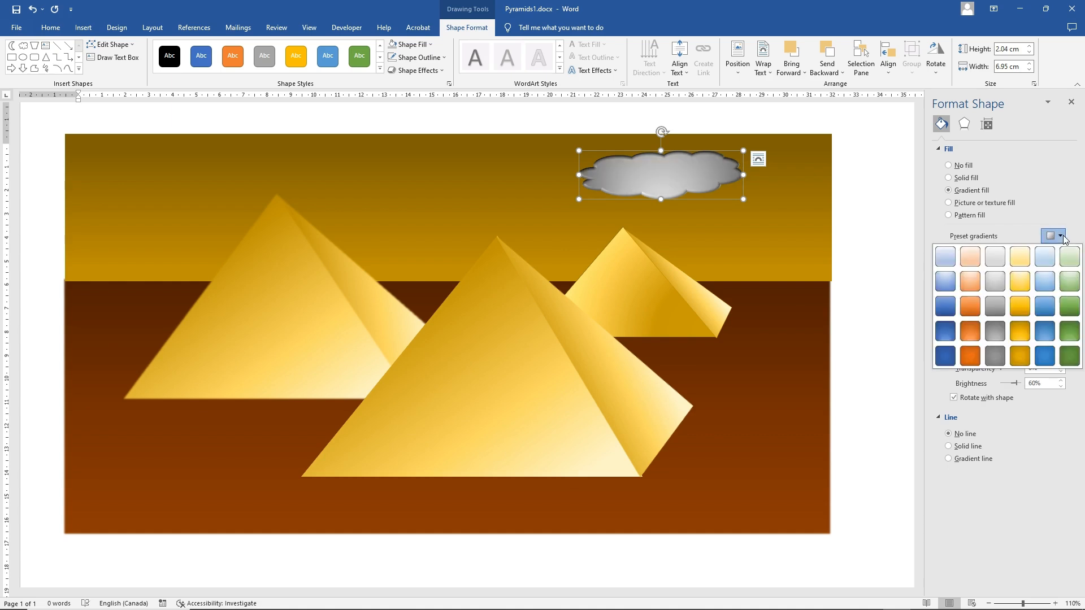
{"action": "left_click", "coordinate": [997, 357]}
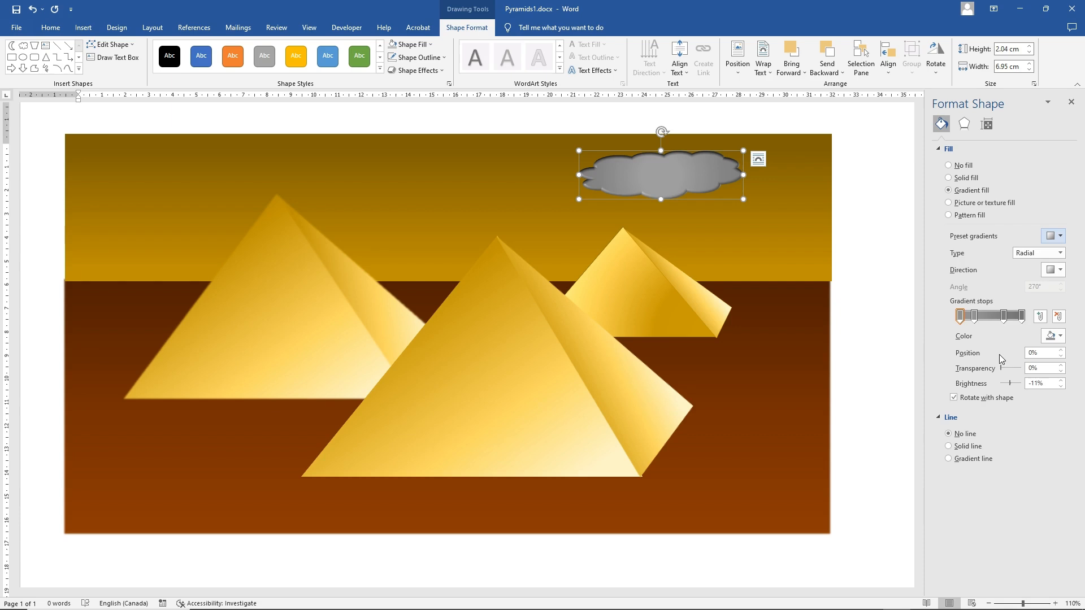
Step: Apply the second gray preset gradient to the cloud and move its middle stop to 24% and its gray end stop to 79%
{"action": "left_click", "coordinate": [1060, 236]}
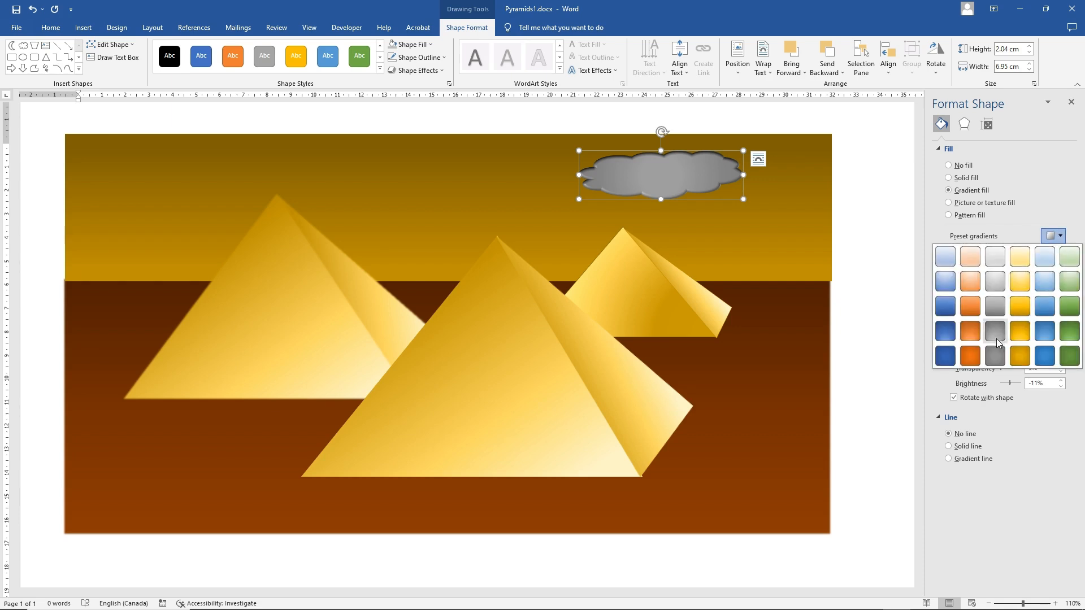
{"action": "left_click", "coordinate": [996, 282]}
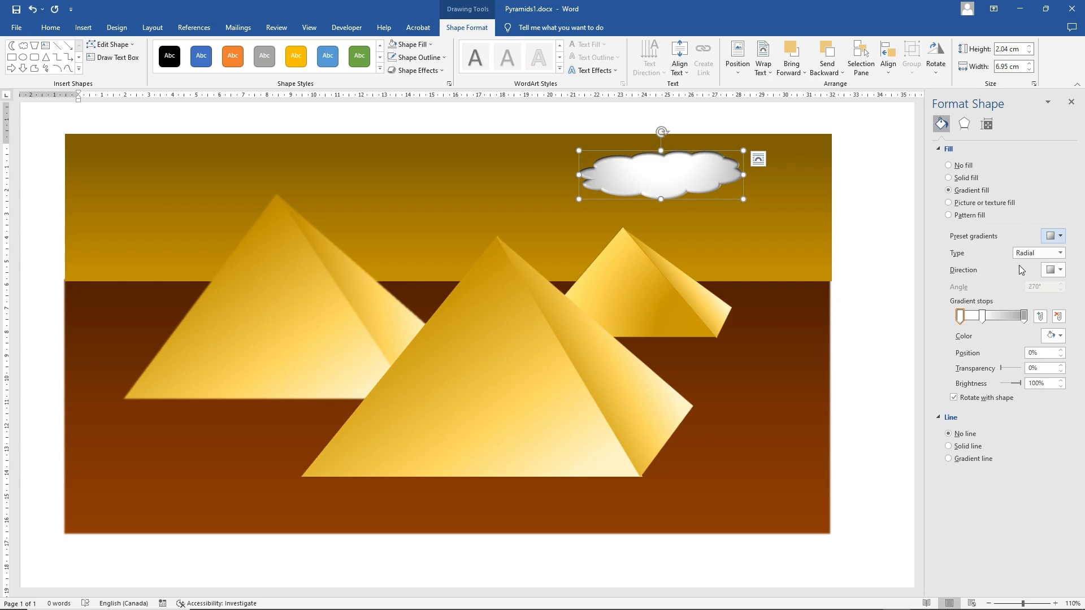
{"action": "left_click_drag", "start_coordinate": [982, 317], "coordinate": [976, 316]}
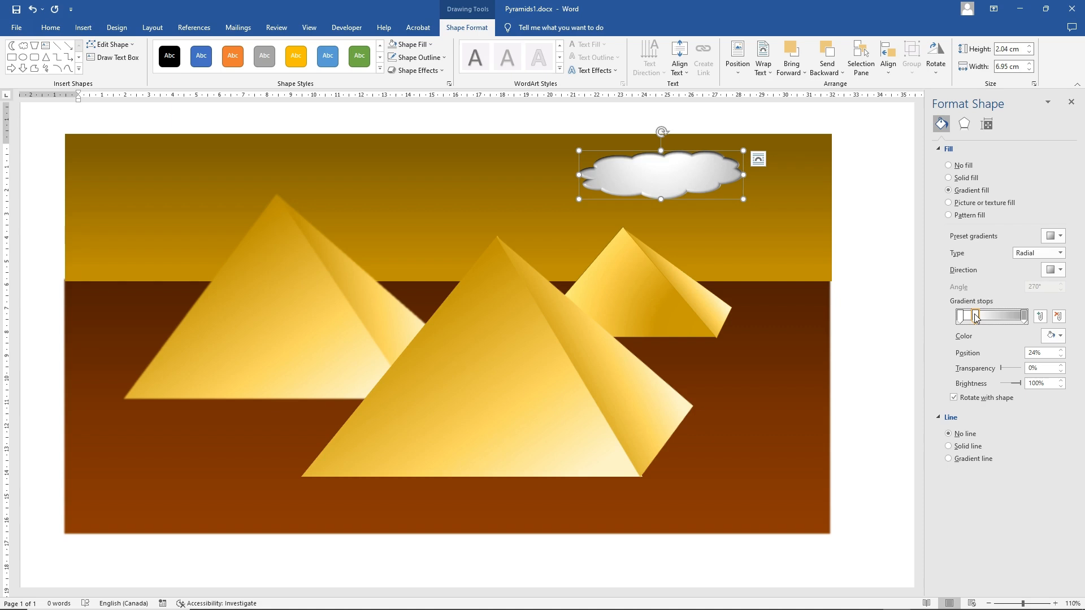
{"action": "left_click_drag", "start_coordinate": [1024, 316], "coordinate": [1013, 318]}
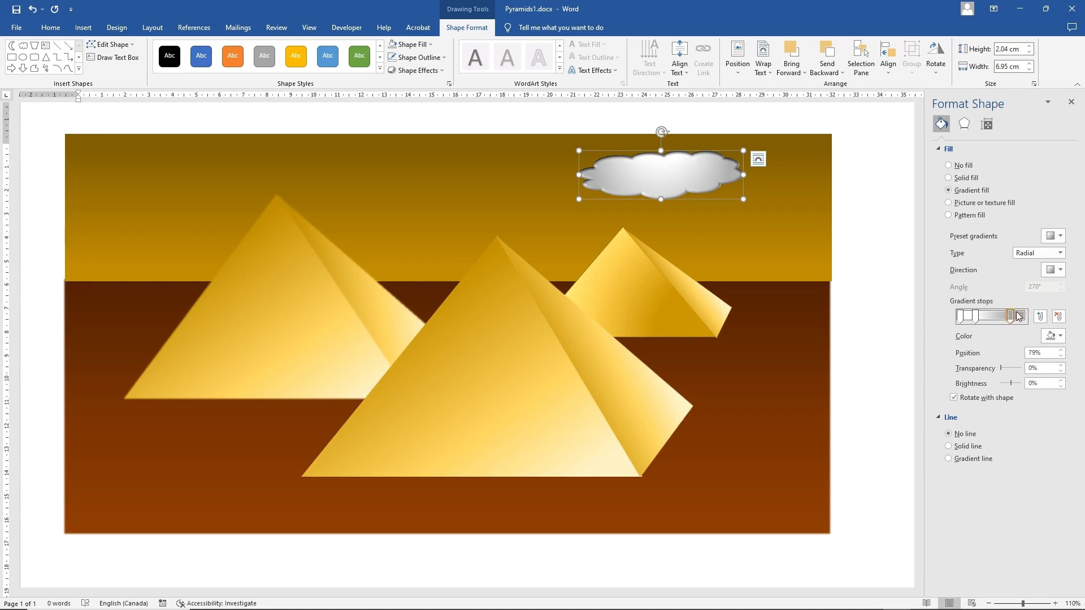
Step: Rotate the cloud upside down and set the transparency of its 79% gradient stop to 28%
{"action": "left_click_drag", "start_coordinate": [661, 132], "coordinate": [660, 202]}
{"action": "left_click_drag", "start_coordinate": [1001, 366], "coordinate": [1005, 366]}
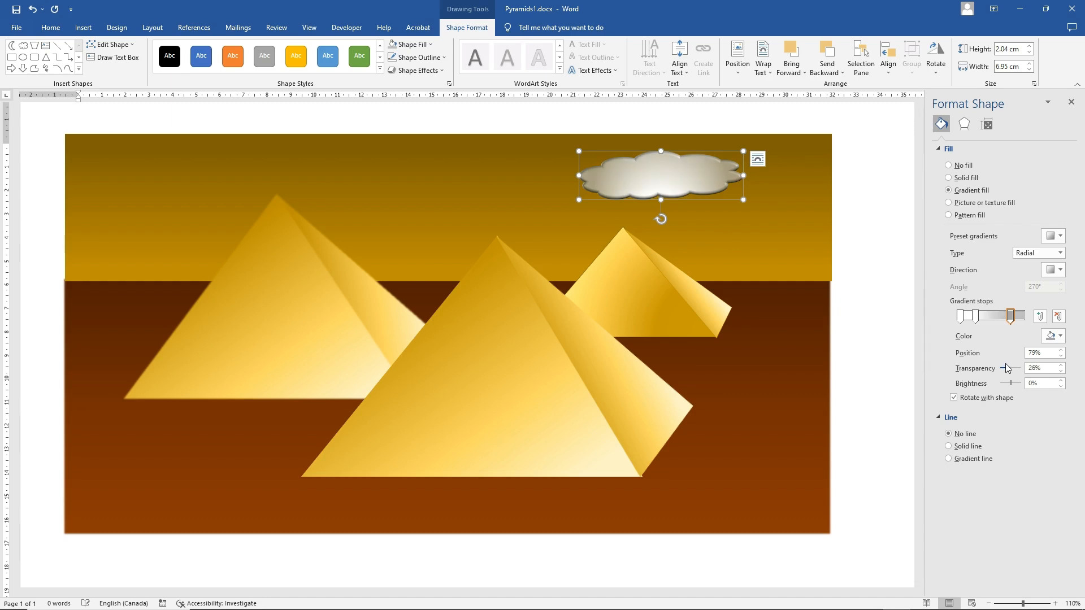
Step: Move the dark stop of the sky's gradient to 33%, and reselect the cloud
{"action": "left_click", "coordinate": [479, 169]}
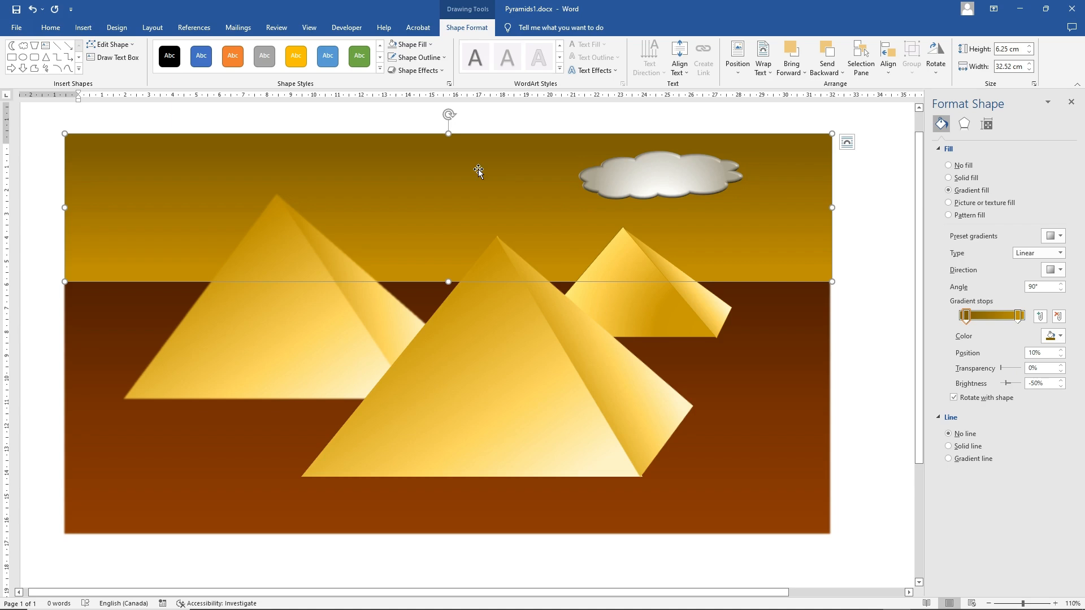
{"action": "left_click_drag", "start_coordinate": [968, 320], "coordinate": [983, 311]}
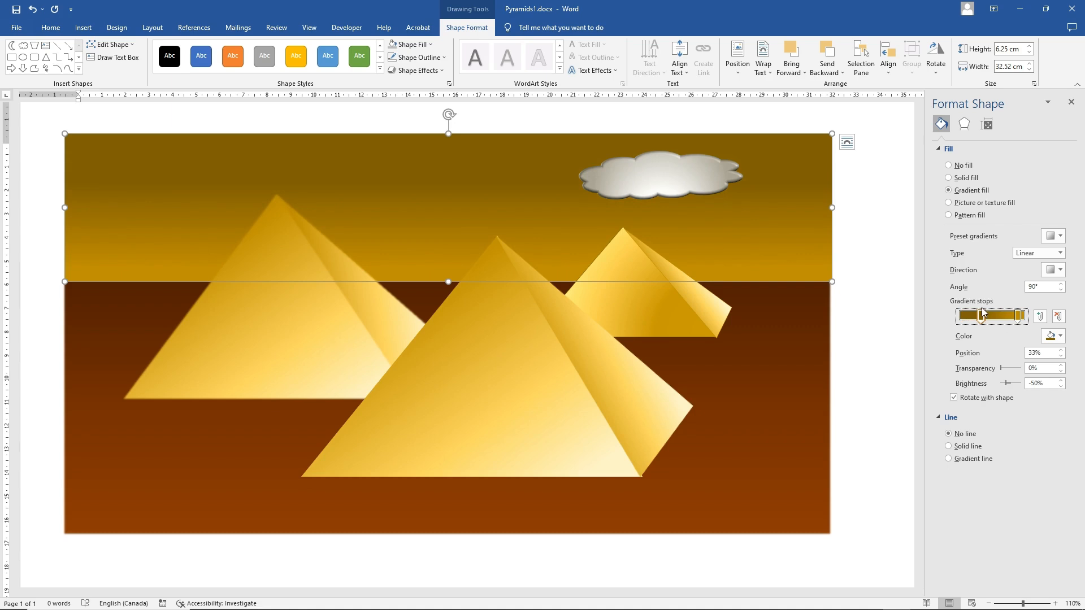
{"action": "left_click", "coordinate": [673, 180]}
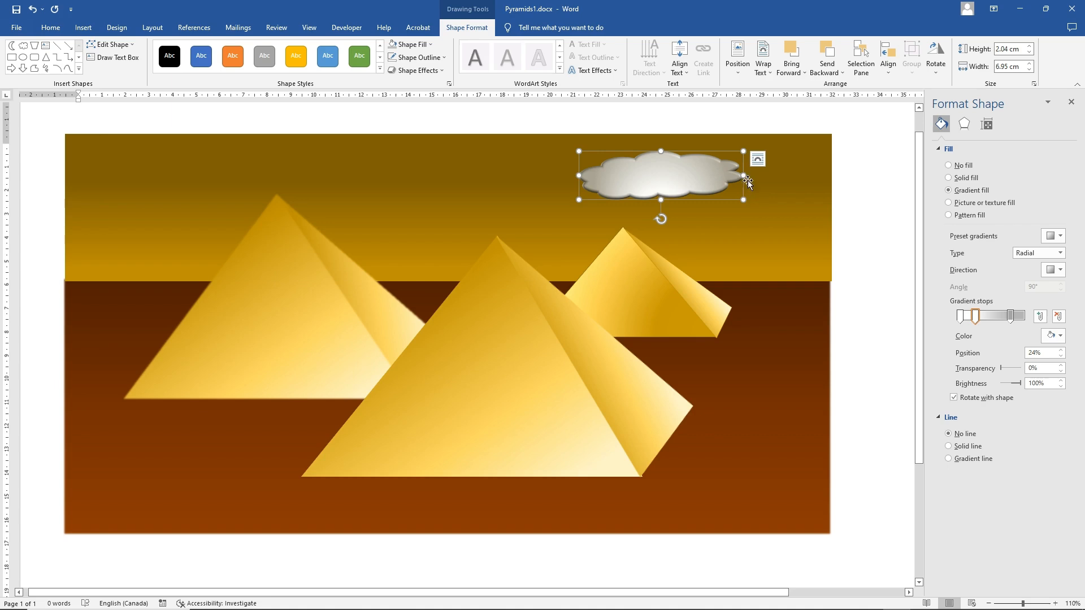
Step: Narrow the cloud to about 5.57 cm wide and move its gray gradient stop to 64%
{"action": "left_click_drag", "start_coordinate": [744, 176], "coordinate": [688, 180]}
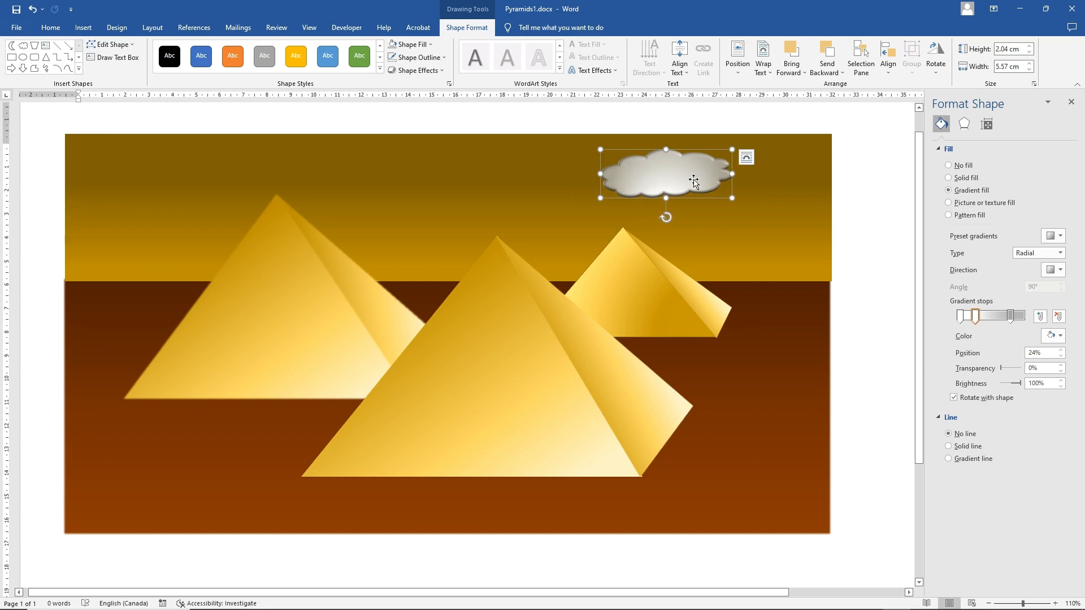
{"action": "left_click", "coordinate": [1010, 316]}
{"action": "left_click_drag", "start_coordinate": [1010, 316], "coordinate": [1001, 320]}
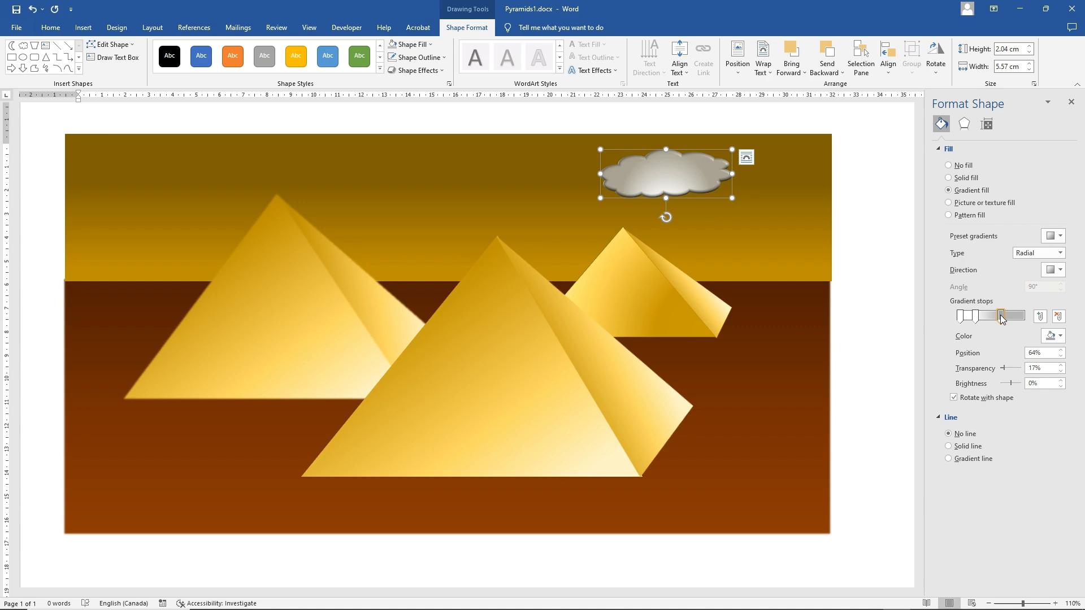
{"action": "left_click", "coordinate": [1001, 320]}
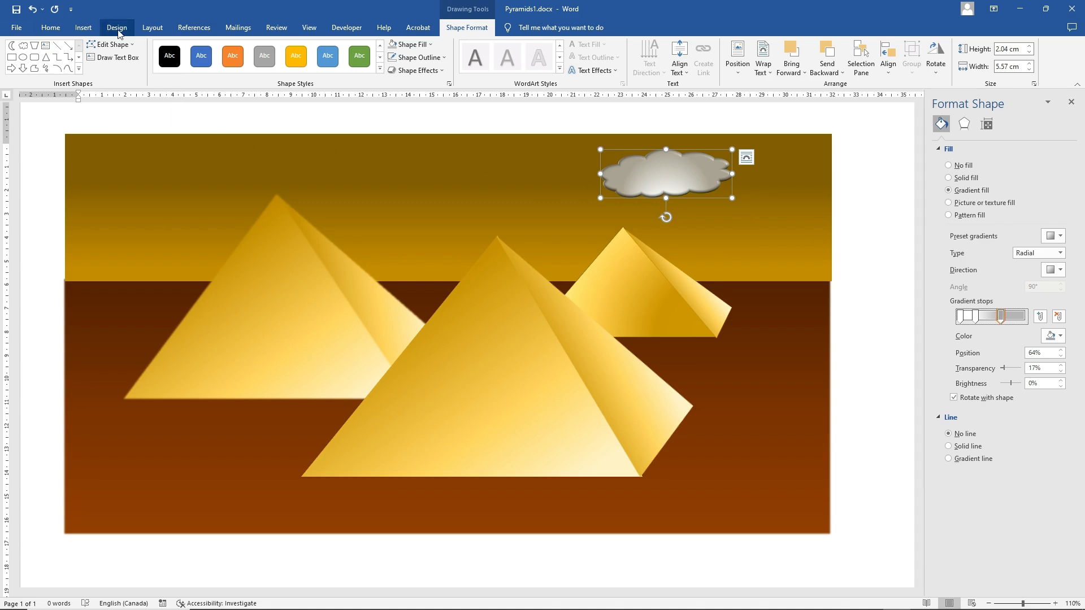
Step: Draw a moon shape in the sky beside the cloud and flip it horizontally, about 1.27 cm high and 0.73 cm wide
{"action": "left_click", "coordinate": [89, 30]}
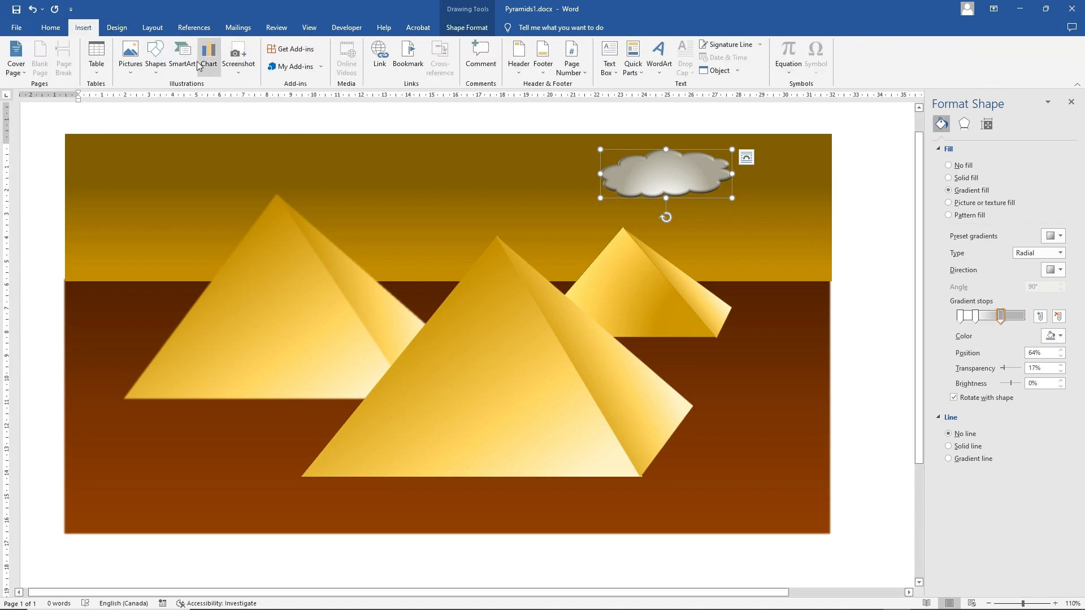
{"action": "left_click", "coordinate": [155, 56]}
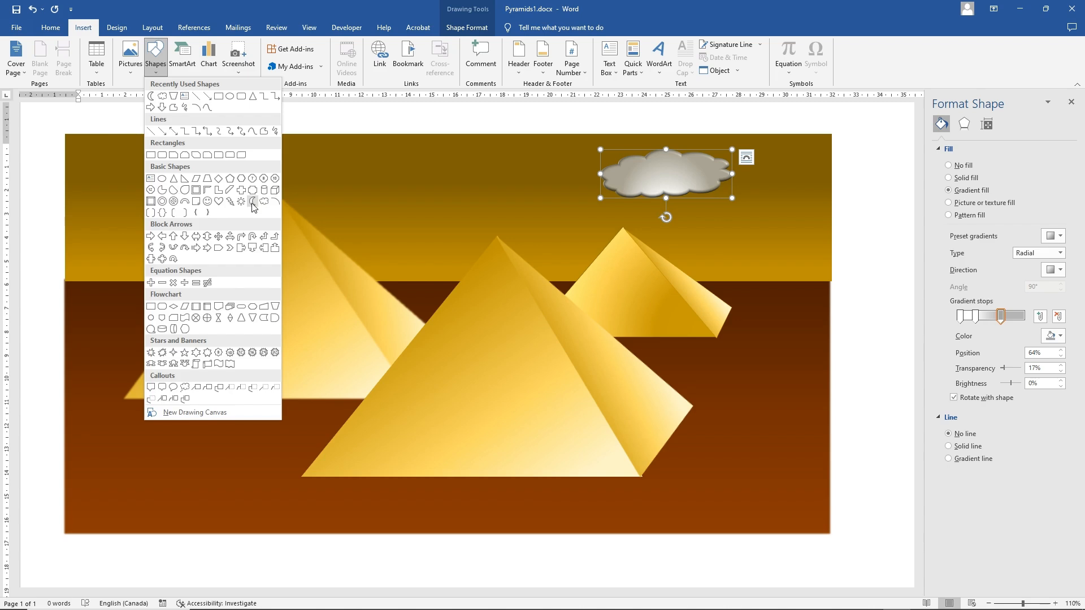
{"action": "left_click", "coordinate": [252, 201]}
{"action": "left_click_drag", "start_coordinate": [507, 170], "coordinate": [529, 199]}
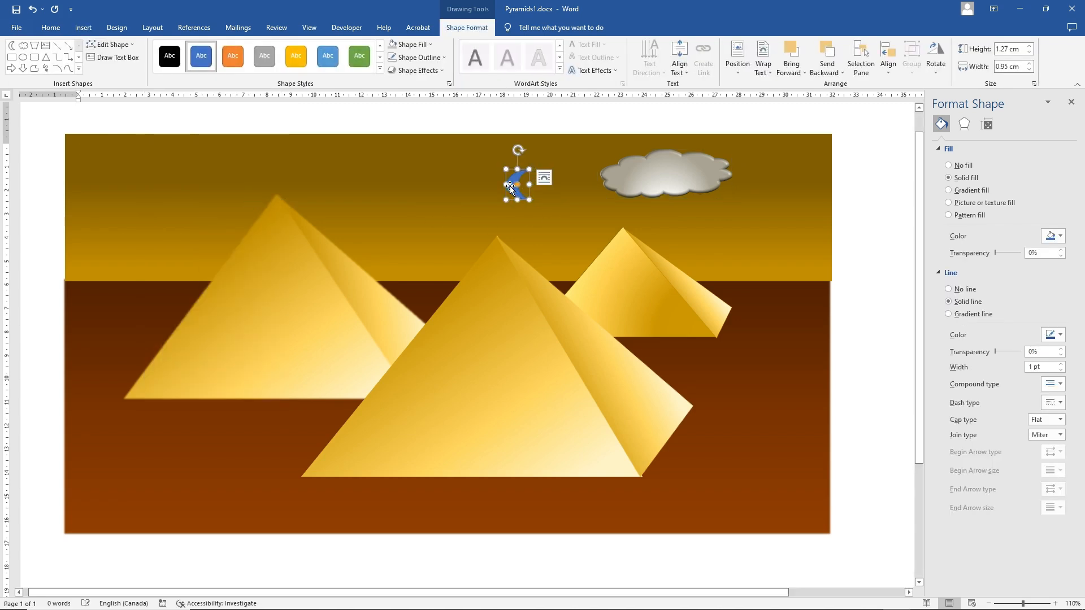
{"action": "left_click_drag", "start_coordinate": [506, 185], "coordinate": [546, 185]}
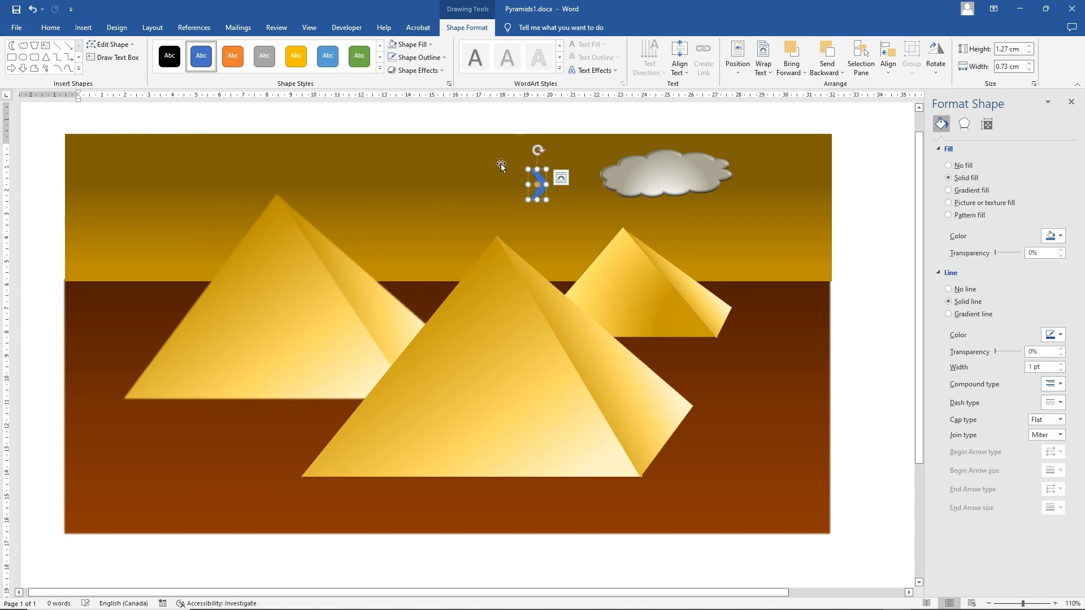
Step: Fill the moon with the lightest off-white theme shade and remove its outline
{"action": "left_click", "coordinate": [418, 46]}
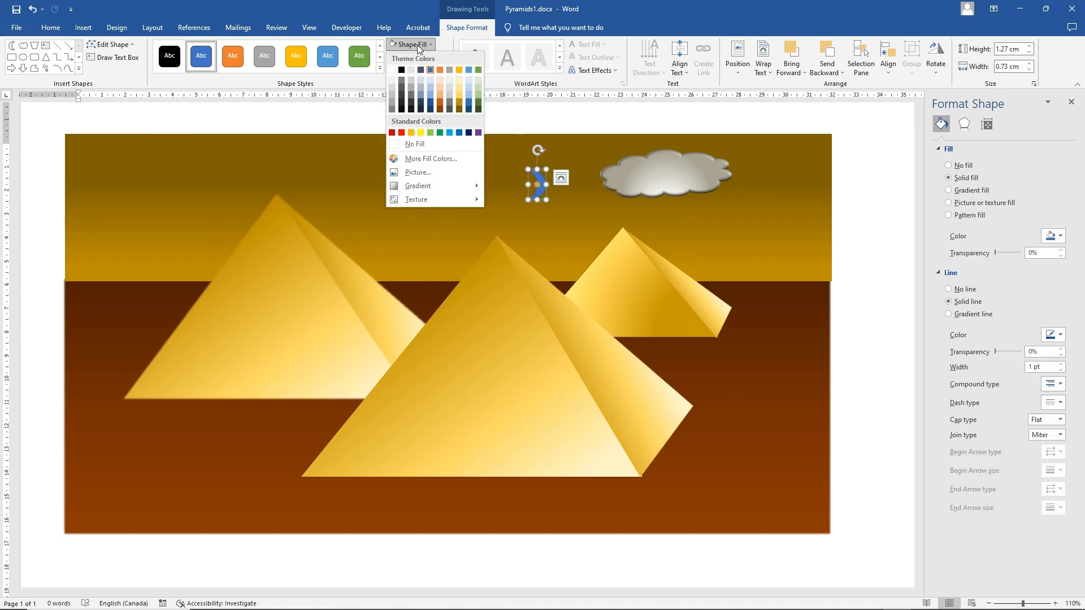
{"action": "left_click", "coordinate": [393, 81]}
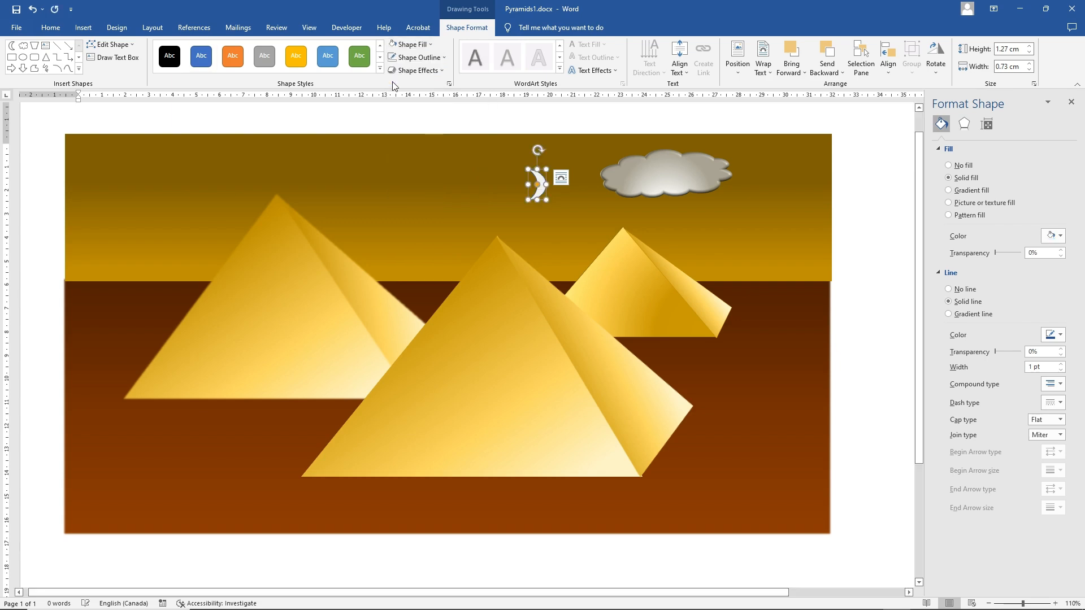
{"action": "left_click", "coordinate": [421, 58]}
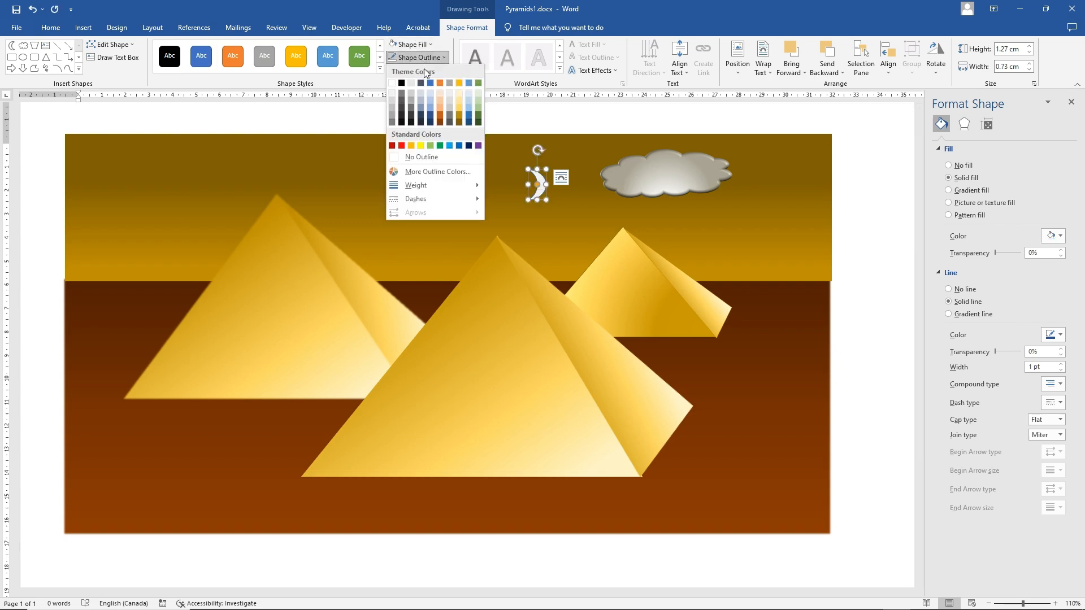
{"action": "left_click", "coordinate": [429, 157]}
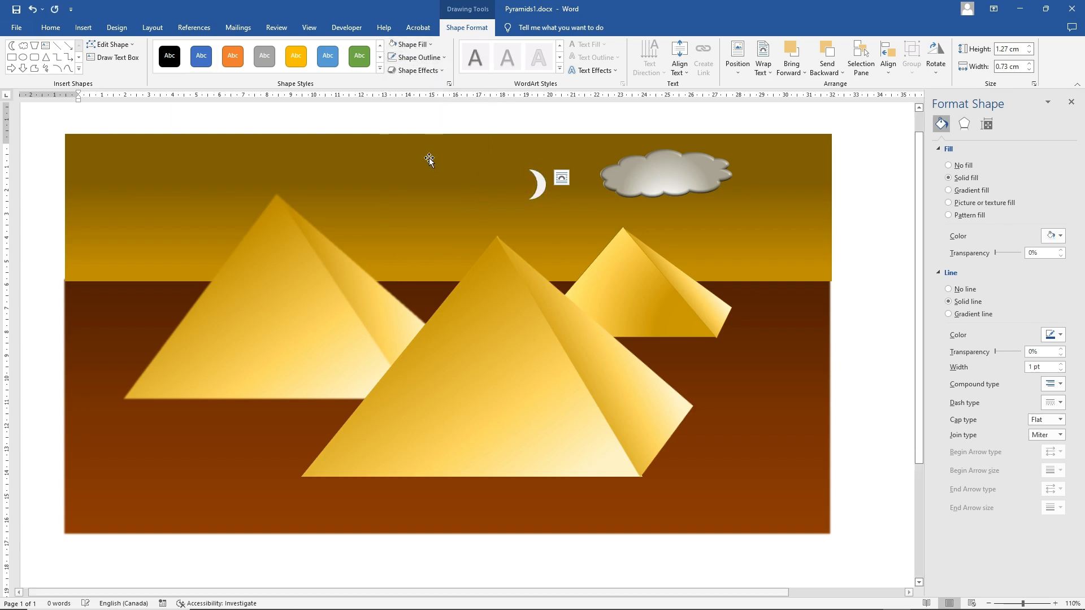
Step: Apply a preset bevel with a 6 pt wide and 6 pt high top edge to the moon
{"action": "left_click", "coordinate": [409, 73]}
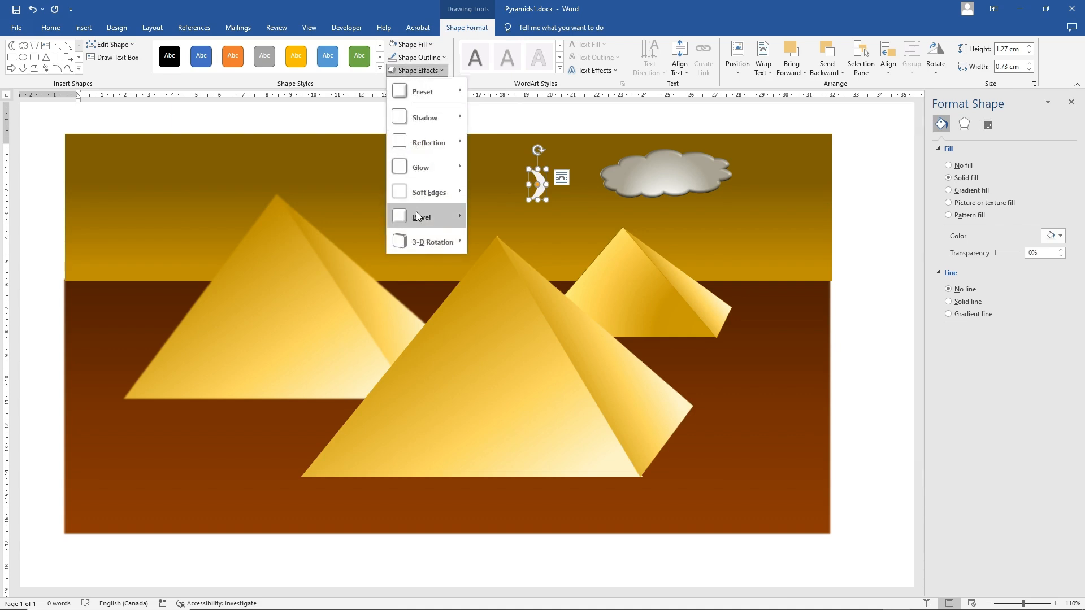
{"action": "mouse_move", "coordinate": [416, 212]}
{"action": "left_click", "coordinate": [486, 271]}
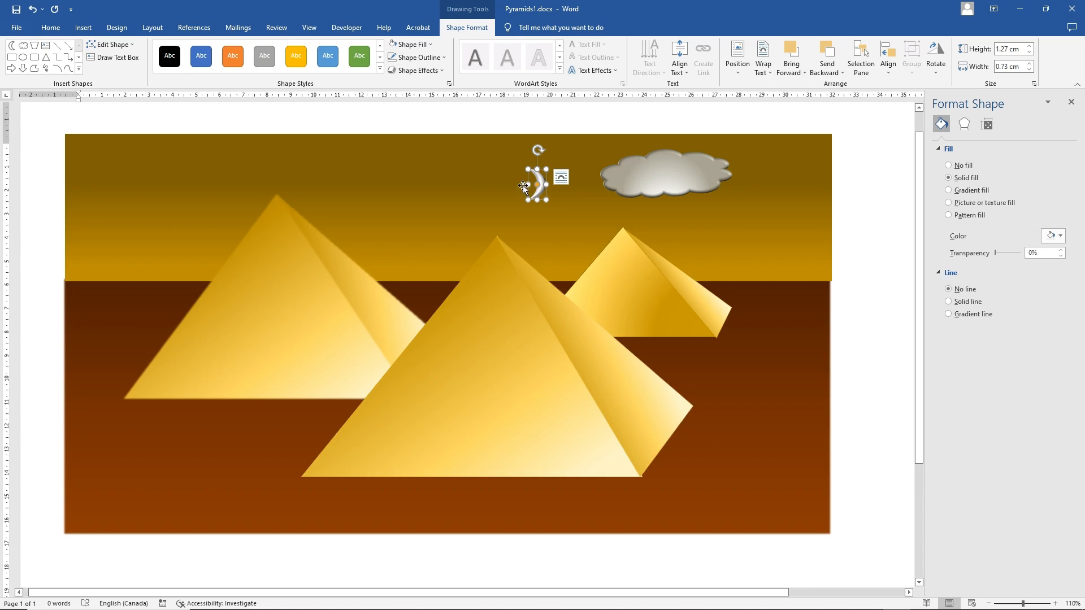
Step: Resize the moon to about 1.16 by 0.83 cm, tilt it clockwise near the cloud, and rotate the cloud slightly
{"action": "left_click_drag", "start_coordinate": [526, 185], "coordinate": [538, 197]}
{"action": "left_click_drag", "start_coordinate": [537, 150], "coordinate": [570, 163]}
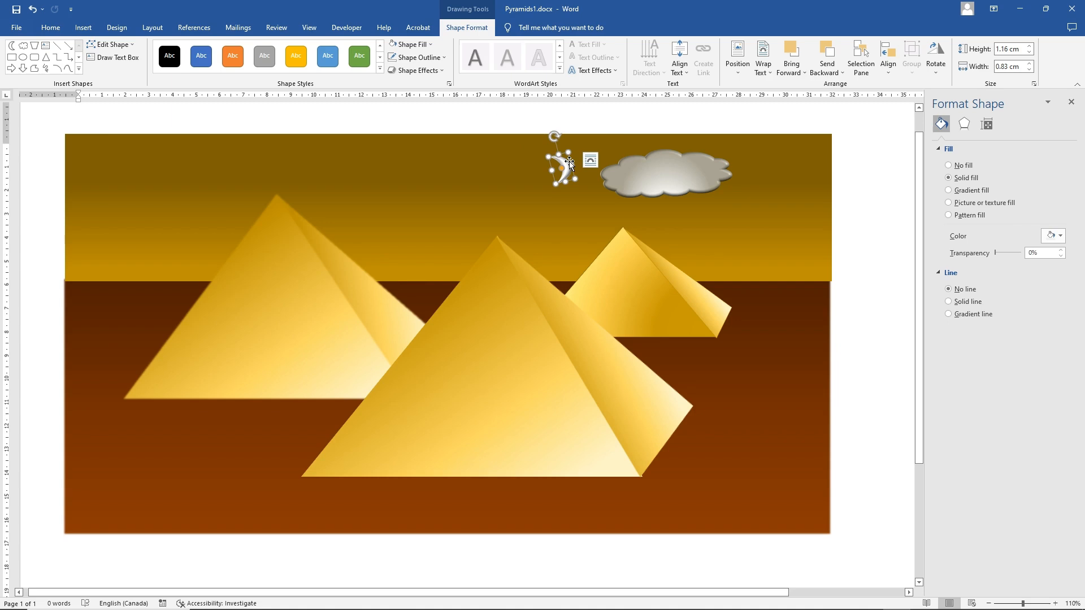
{"action": "left_click_drag", "start_coordinate": [555, 137], "coordinate": [574, 150]}
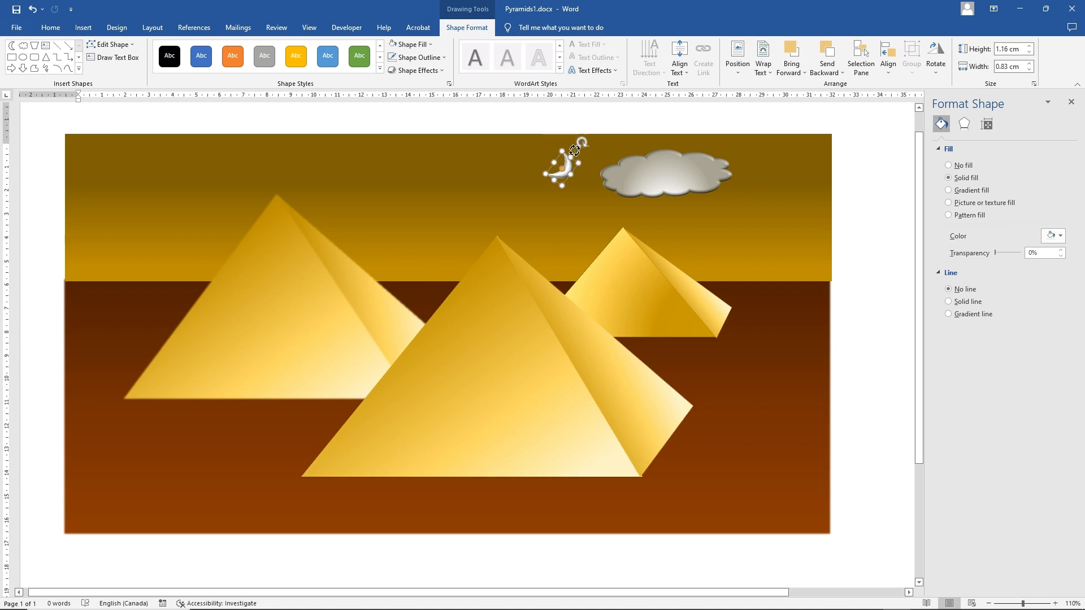
{"action": "left_click_drag", "start_coordinate": [572, 167], "coordinate": [567, 168]}
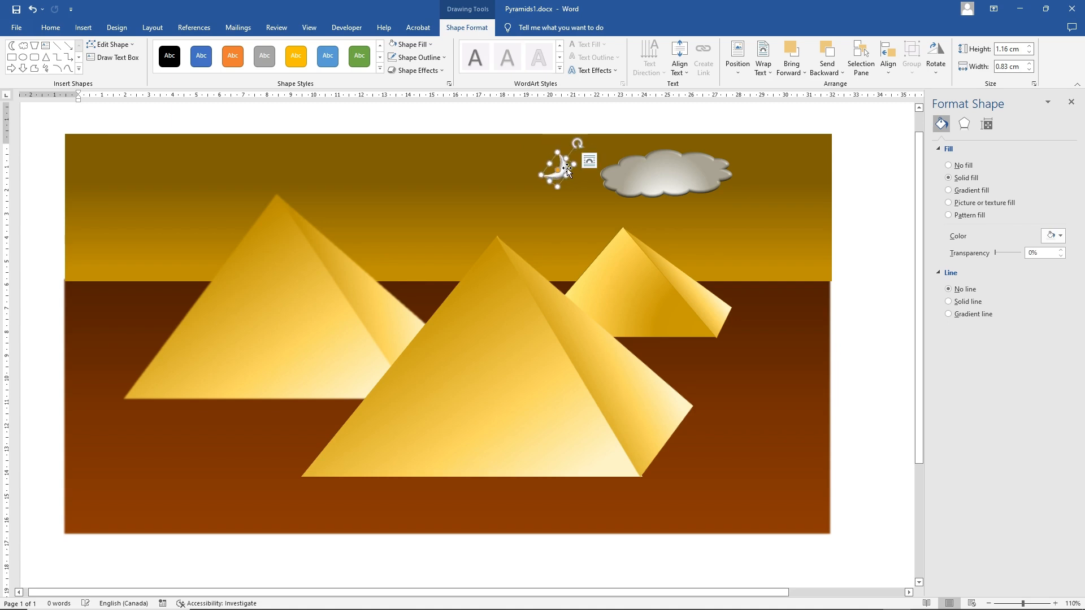
{"action": "left_click", "coordinate": [642, 175]}
{"action": "left_click_drag", "start_coordinate": [667, 213], "coordinate": [663, 217]}
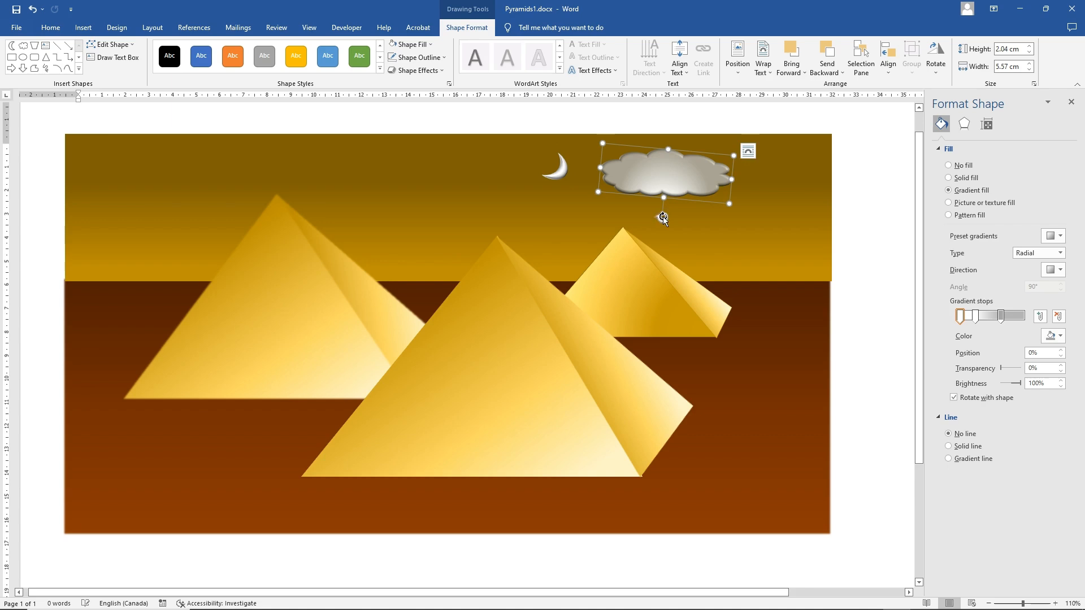
Step: Reduce the moon's top bevel to 3 pt in height and 3 pt in width
{"action": "left_click", "coordinate": [563, 168]}
{"action": "left_click", "coordinate": [965, 123]}
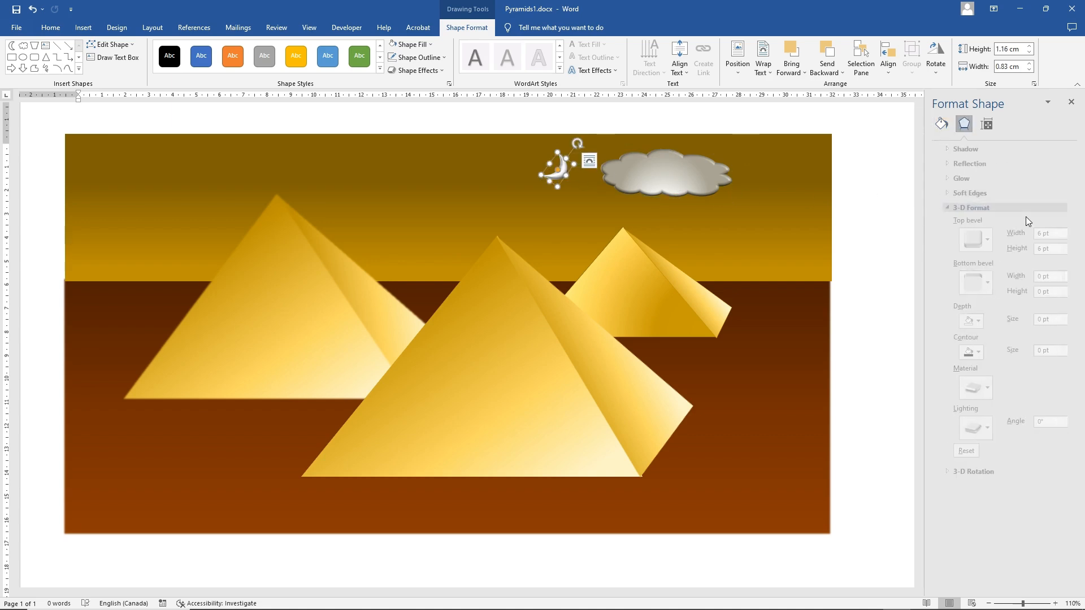
{"action": "left_click", "coordinate": [1062, 252]}
{"action": "left_click", "coordinate": [1062, 252]}
{"action": "left_click", "coordinate": [1062, 252]}
{"action": "left_click", "coordinate": [1062, 252]}
{"action": "left_click", "coordinate": [1062, 253]}
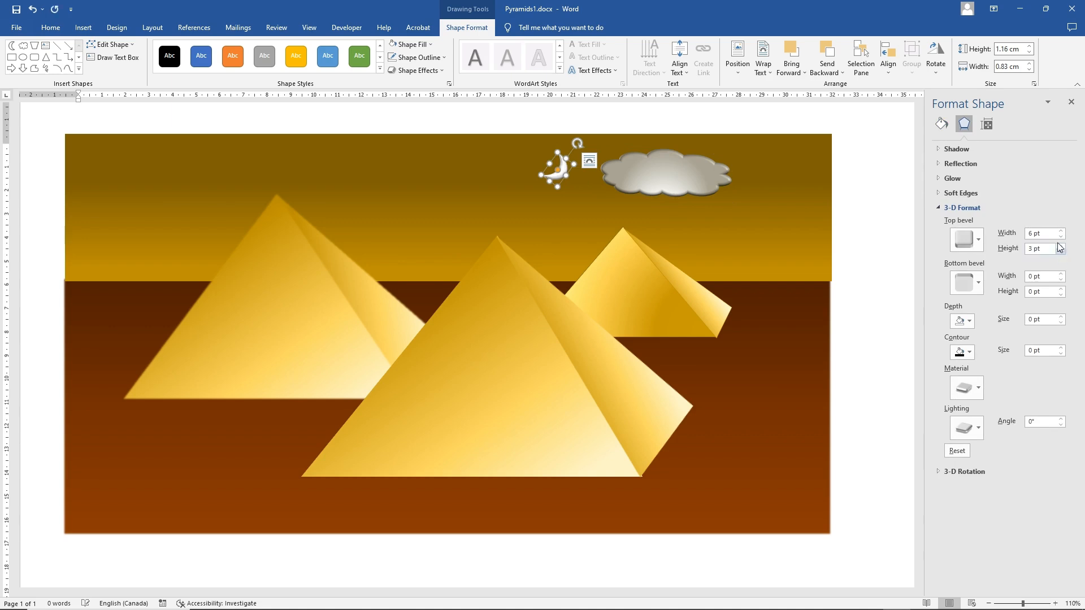
{"action": "left_click", "coordinate": [1061, 237]}
{"action": "left_click", "coordinate": [1061, 237]}
{"action": "left_click", "coordinate": [1061, 237]}
{"action": "left_click", "coordinate": [1061, 237]}
{"action": "left_click", "coordinate": [1061, 237]}
{"action": "left_click", "coordinate": [629, 230]}
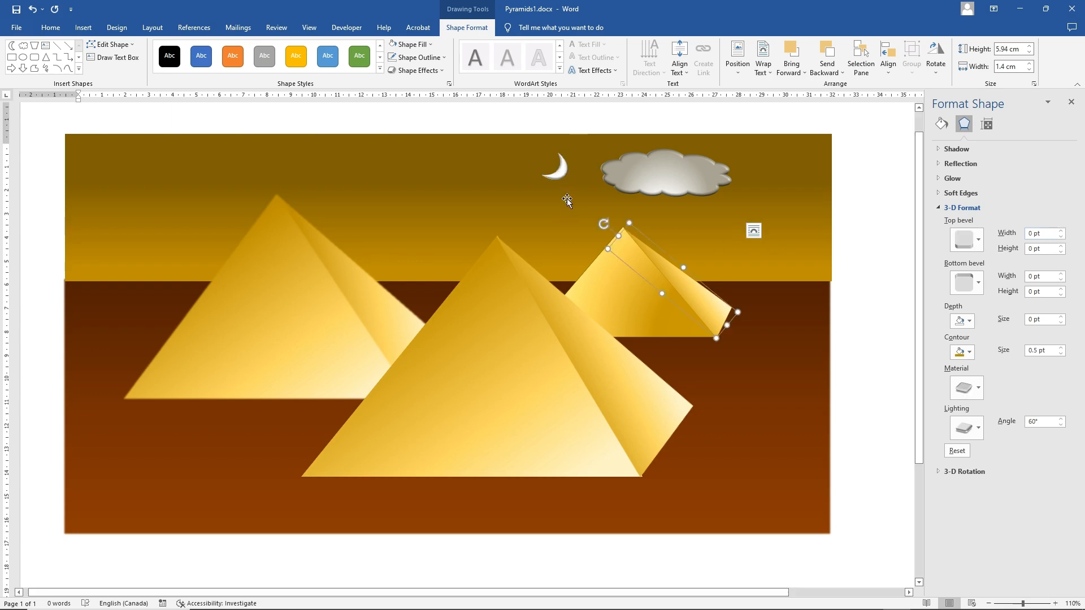
{"action": "left_click", "coordinate": [562, 169]}
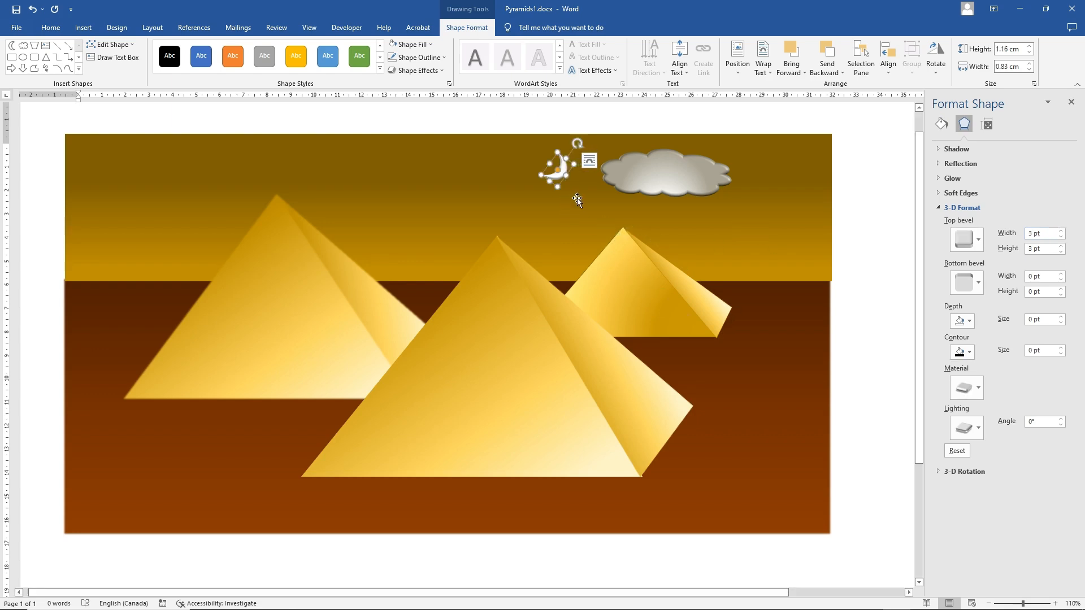
Step: Add a yellow glow from the second row of glow variations to the moon, and deselect all shapes
{"action": "left_click", "coordinate": [419, 70]}
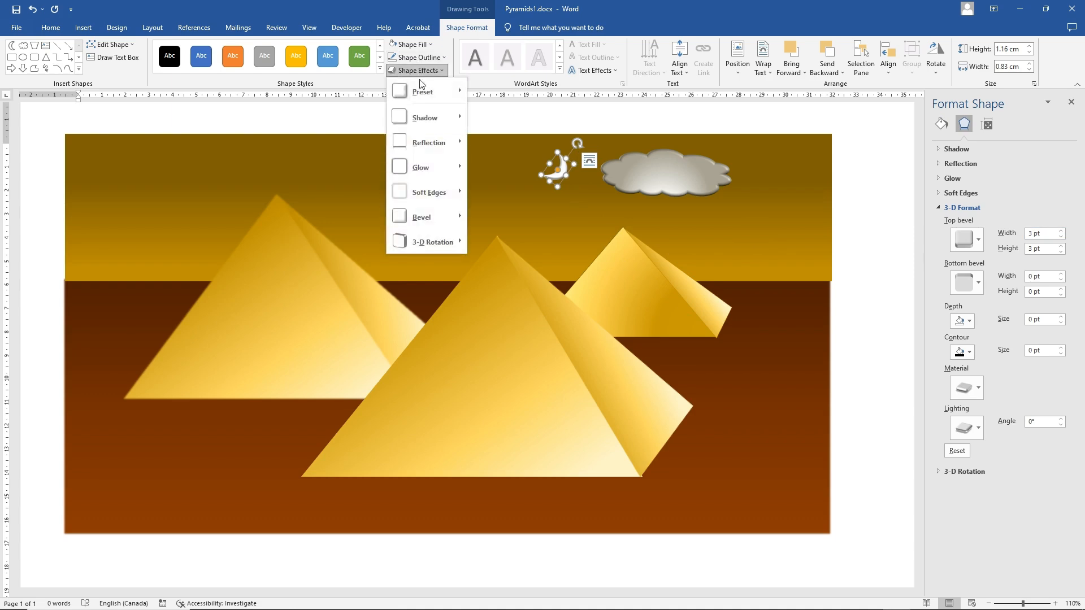
{"action": "mouse_move", "coordinate": [431, 168]}
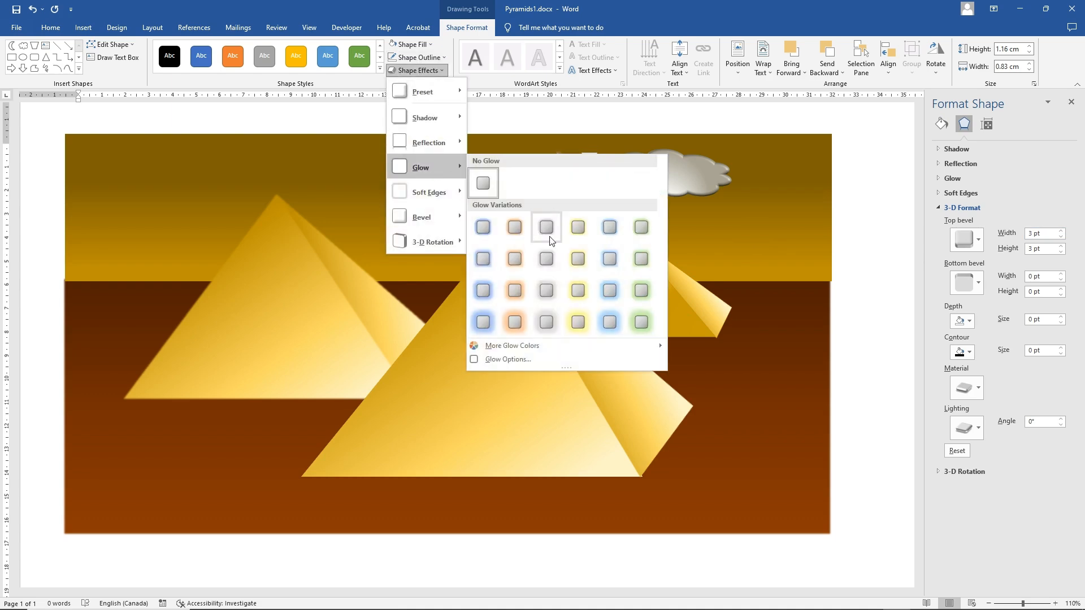
{"action": "left_click", "coordinate": [574, 258]}
{"action": "left_click", "coordinate": [468, 225]}
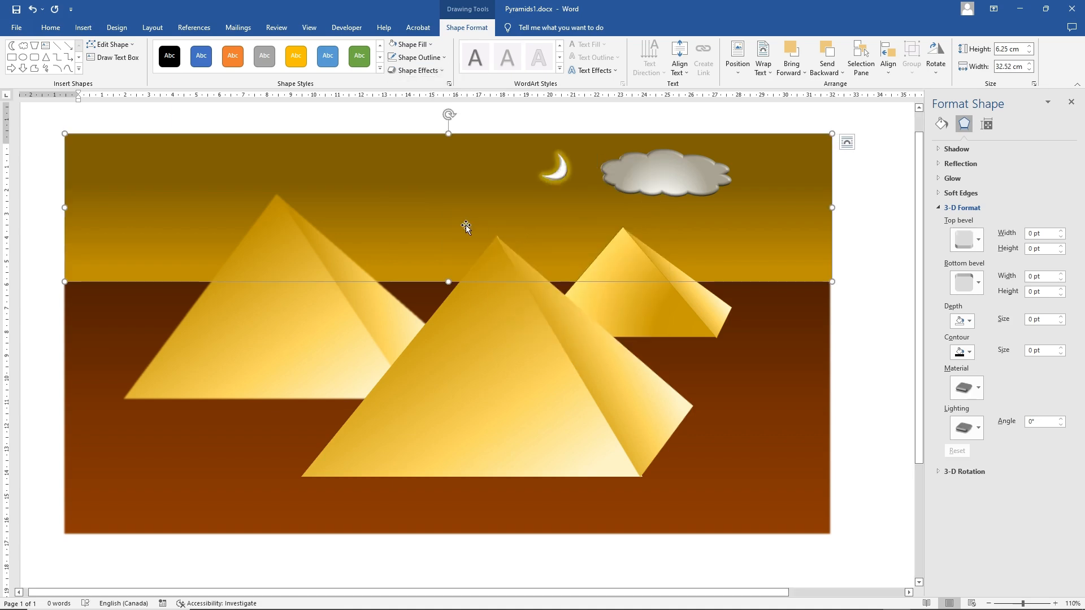
{"action": "left_click", "coordinate": [865, 271]}
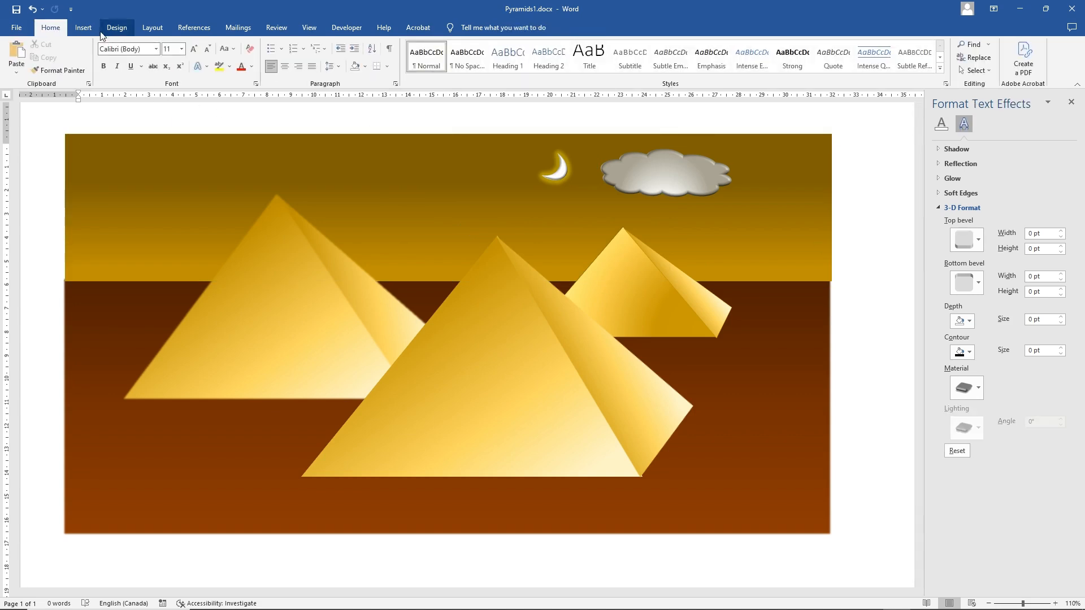
Step: Draw a rectangle covering the whole scene with a margin around it, about 18.69 cm high and 34.55 cm wide
{"action": "left_click", "coordinate": [83, 27]}
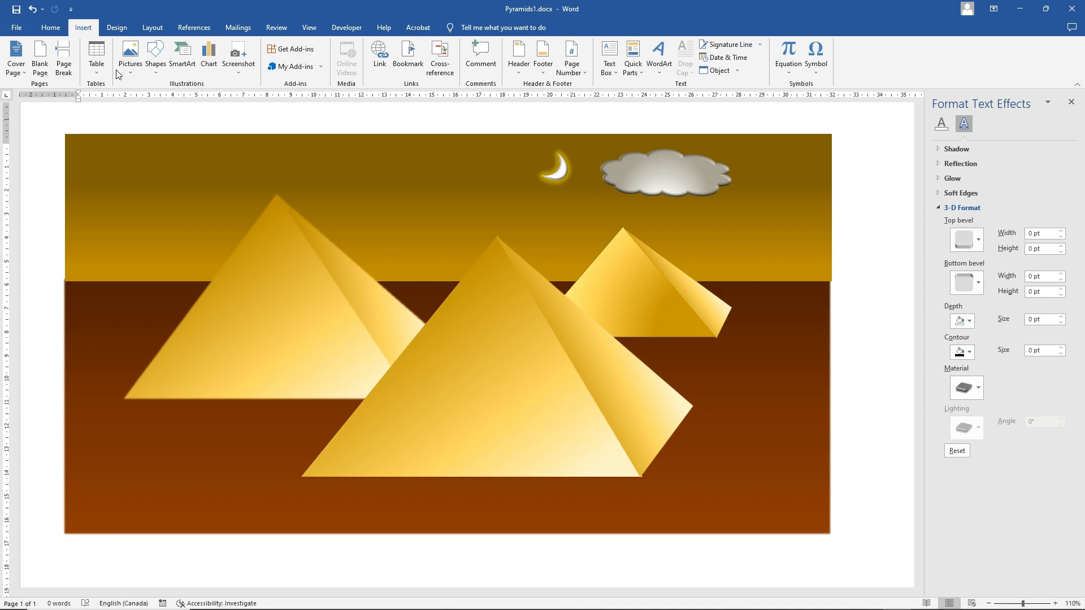
{"action": "left_click", "coordinate": [155, 56]}
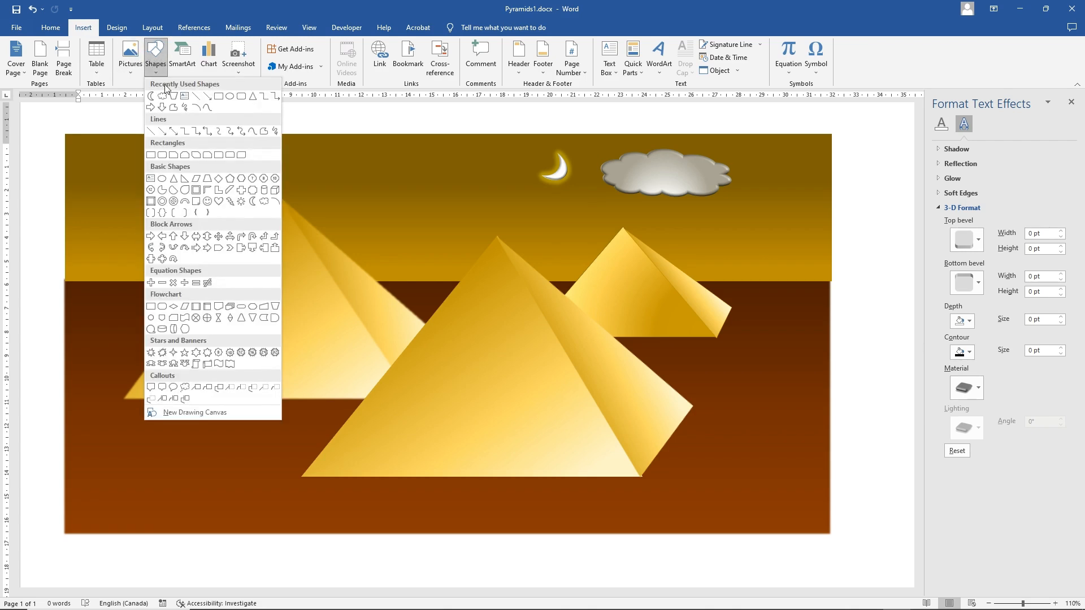
{"action": "left_click", "coordinate": [219, 98]}
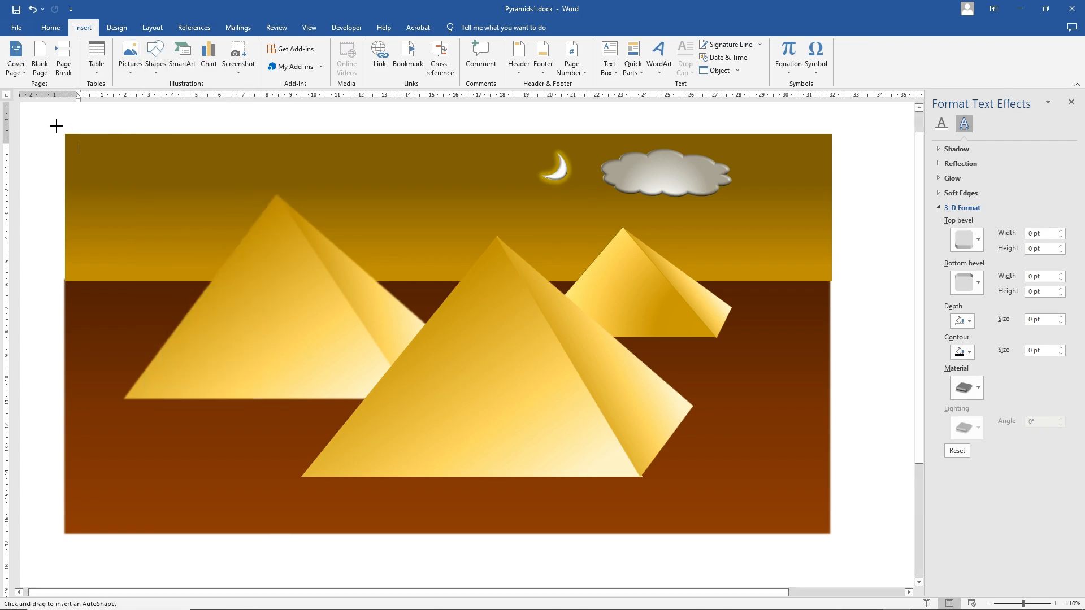
{"action": "mouse_move", "coordinate": [41, 121]}
{"action": "left_mouse_down"}
{"action": "mouse_move", "coordinate": [529, 329]}
{"action": "mouse_move", "coordinate": [874, 528]}
{"action": "mouse_move", "coordinate": [863, 560]}
{"action": "mouse_move", "coordinate": [855, 553]}
{"action": "left_mouse_up"}
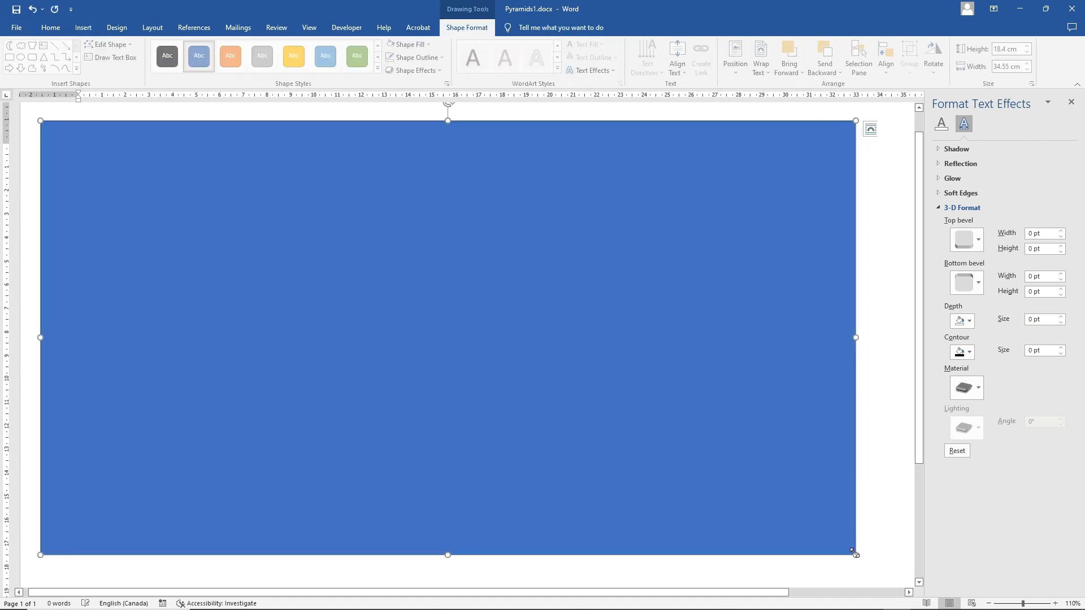
{"action": "left_click_drag", "start_coordinate": [450, 120], "coordinate": [453, 116]}
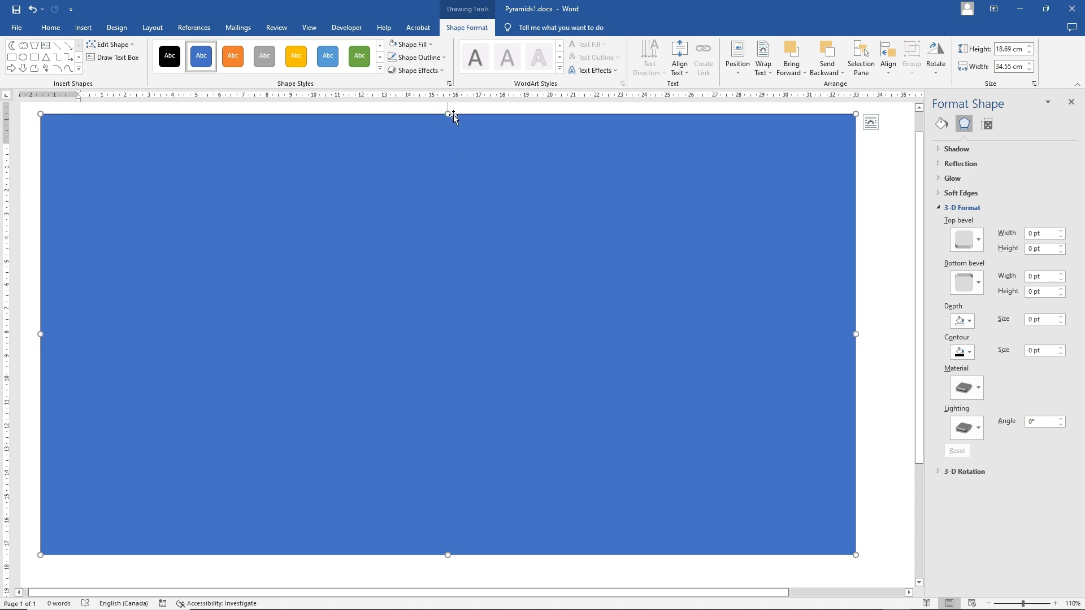
Step: Fill the large covering rectangle with the Woven mat texture
{"action": "left_click", "coordinate": [411, 45]}
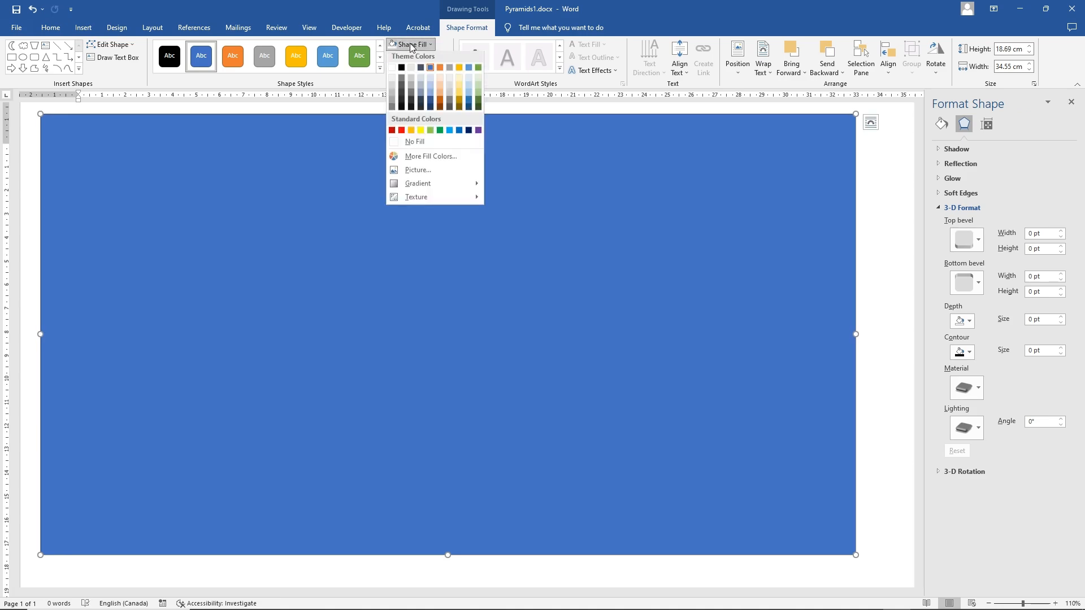
{"action": "left_click", "coordinate": [411, 45]}
{"action": "left_click", "coordinate": [411, 44]}
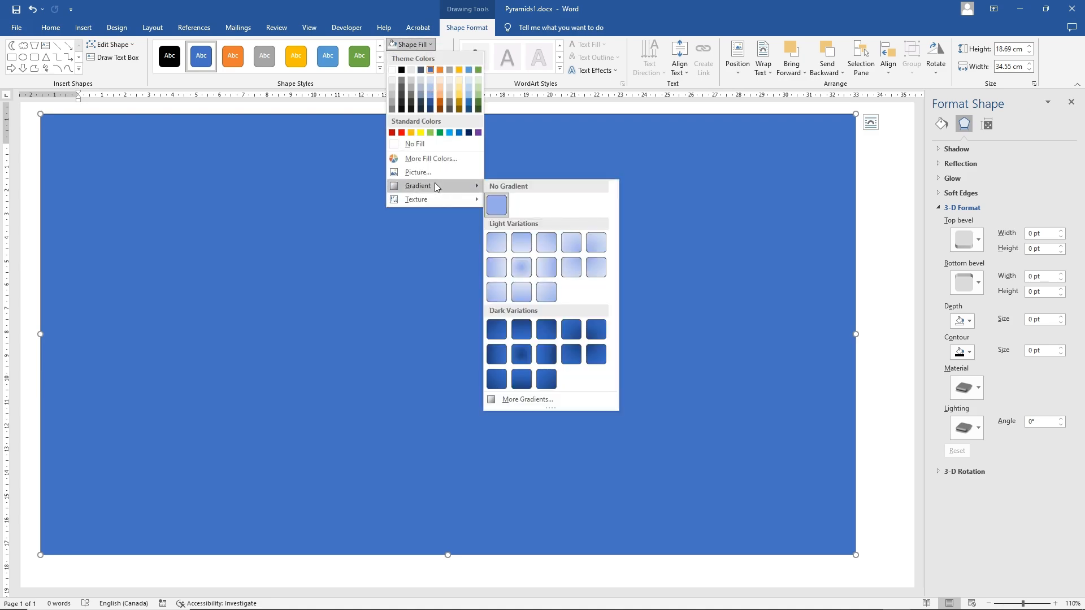
{"action": "mouse_move", "coordinate": [433, 198]}
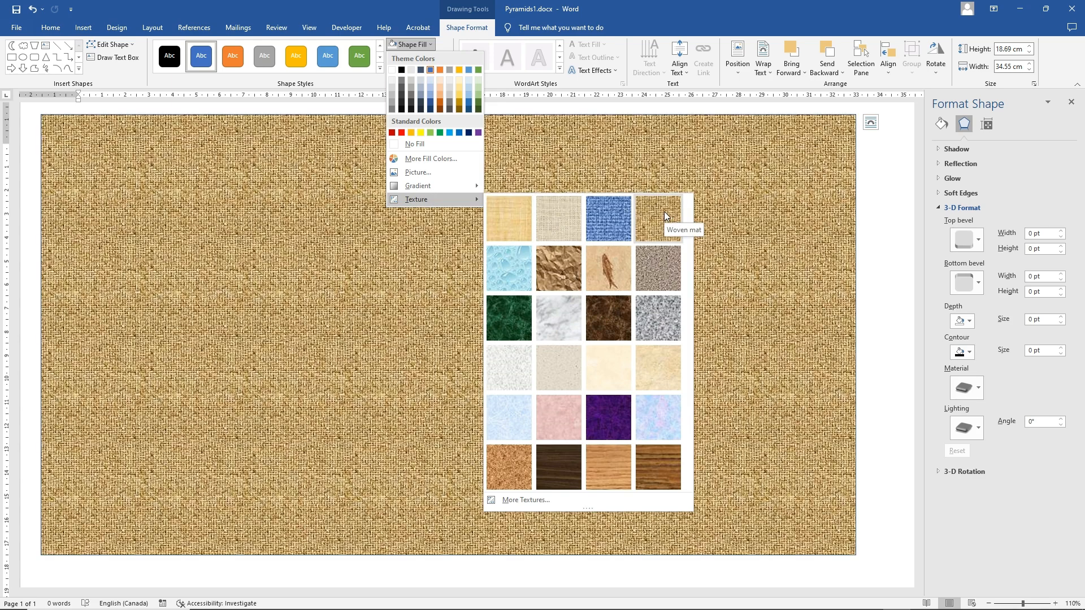
{"action": "left_click", "coordinate": [663, 214]}
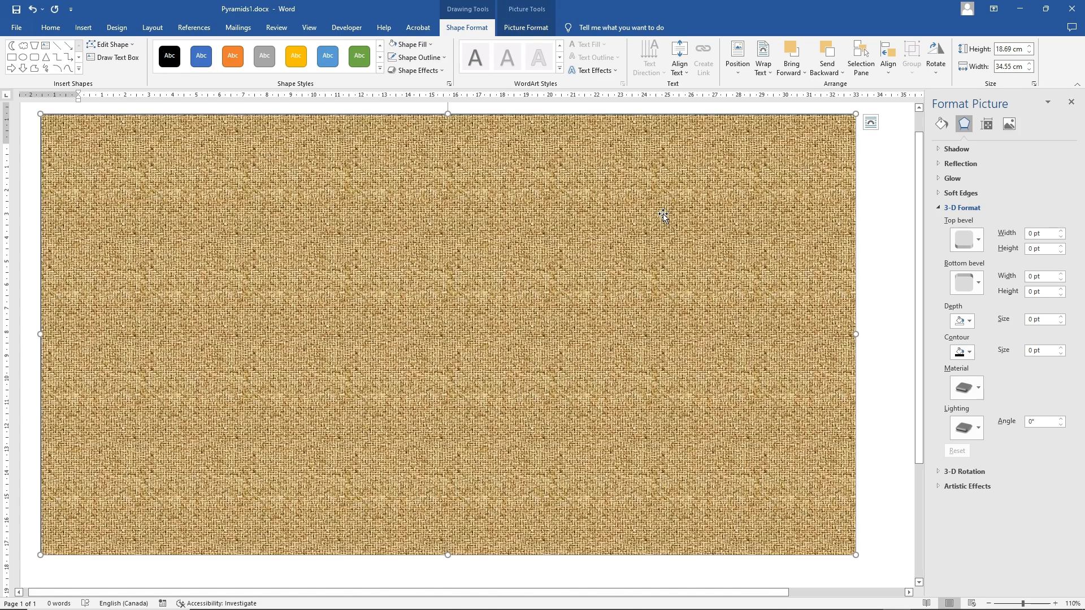
Step: Fix the textured rectangle's position on the page and deselect it
{"action": "left_click", "coordinate": [871, 122]}
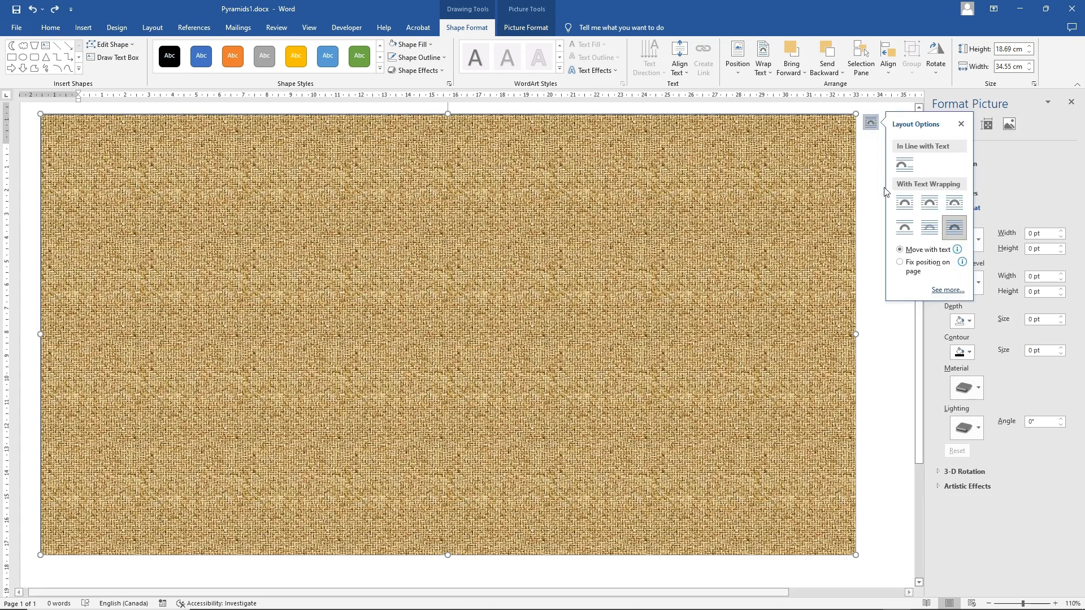
{"action": "left_click", "coordinate": [914, 271]}
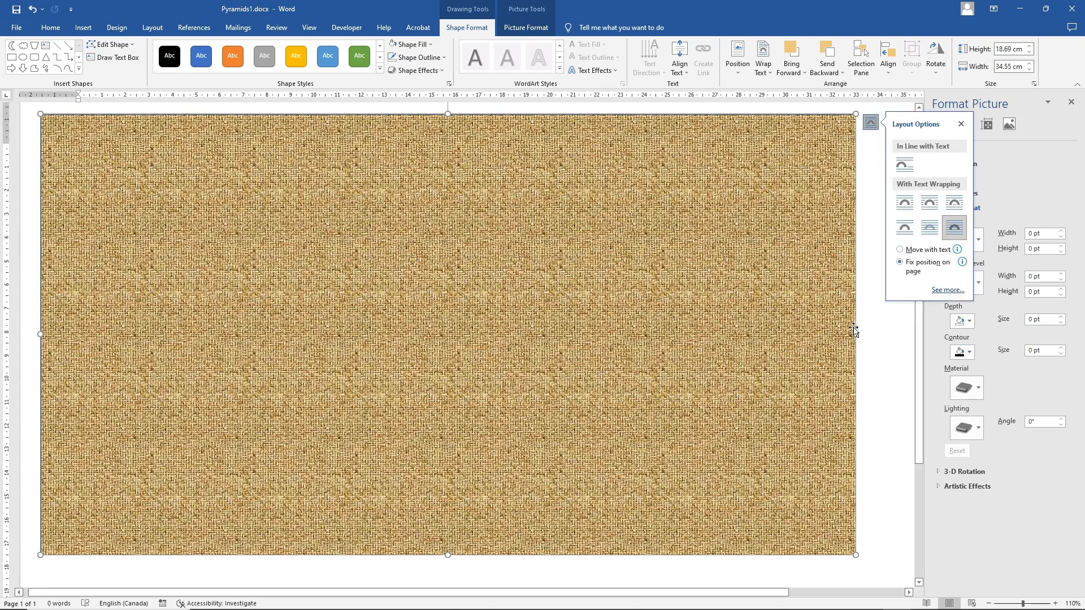
{"action": "left_click", "coordinate": [883, 326]}
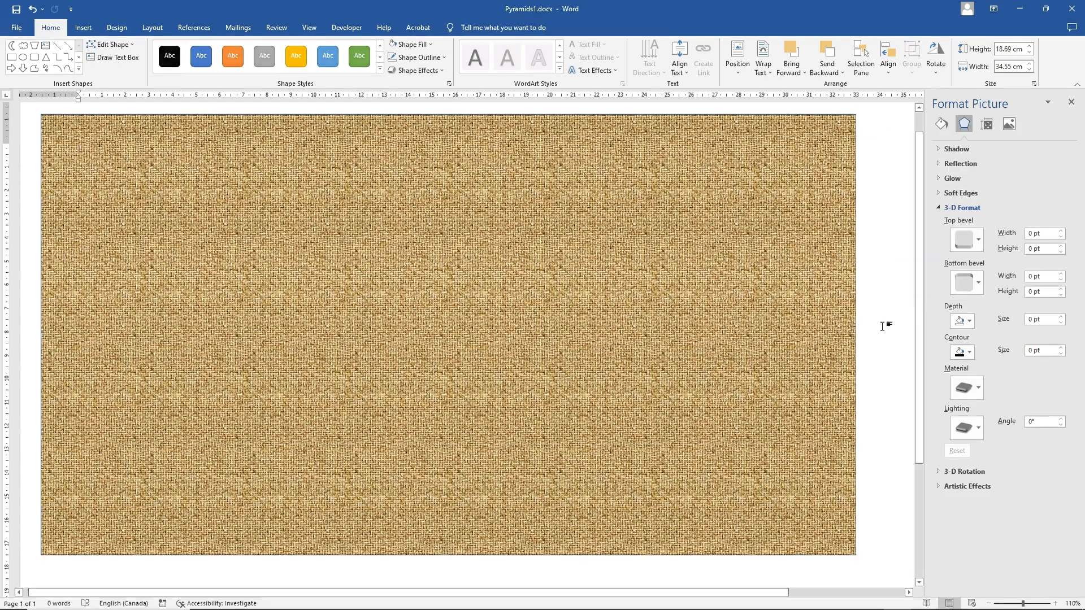
Step: Set the textured rectangle's fill transparency to about 82% so the pyramid scene shows through
{"action": "left_click", "coordinate": [824, 370]}
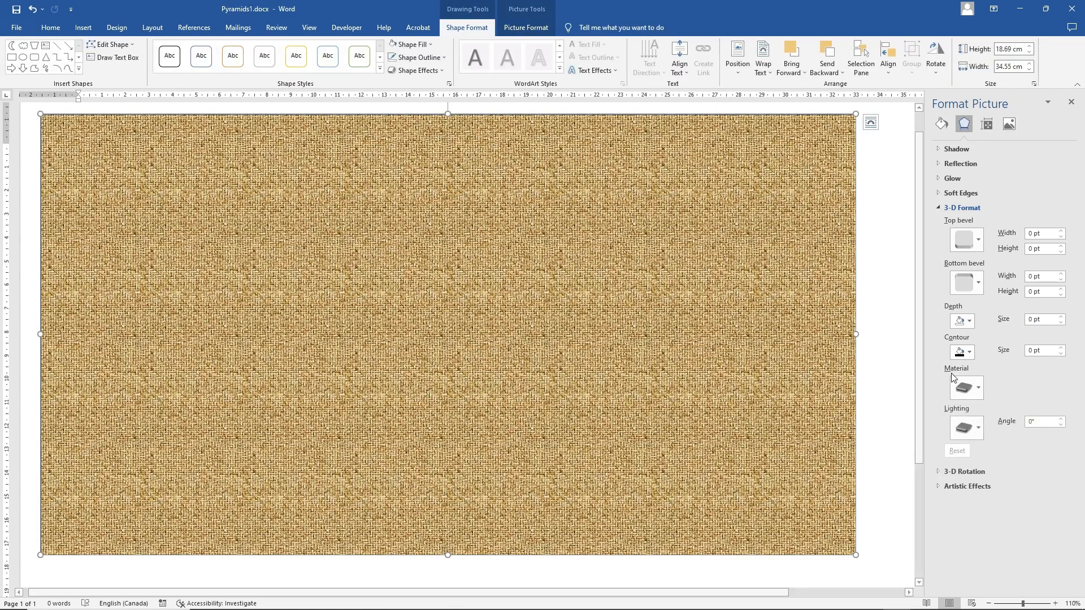
{"action": "left_click", "coordinate": [941, 123]}
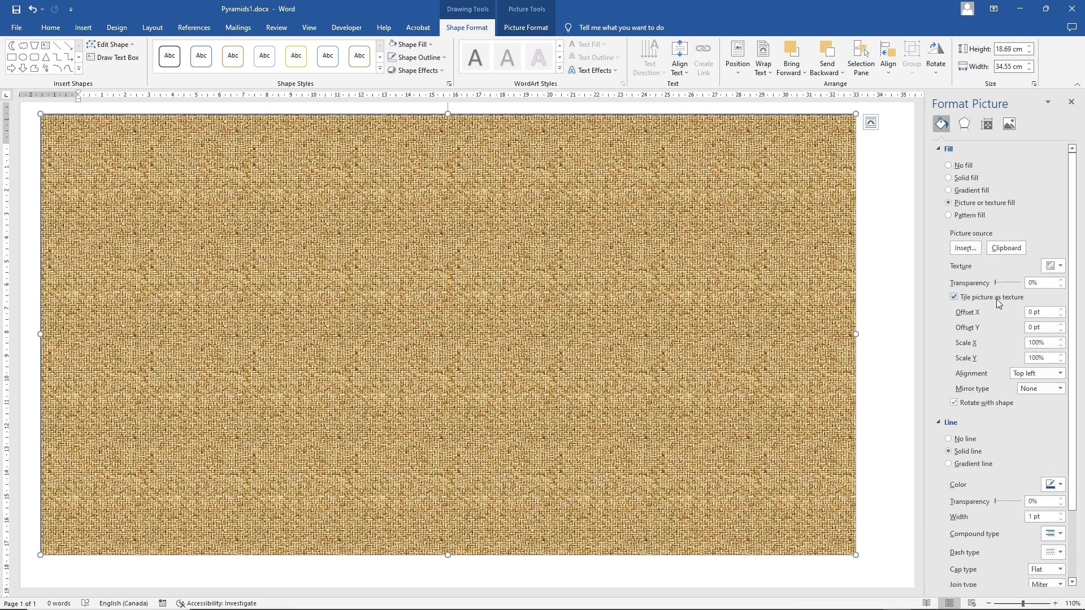
{"action": "left_click_drag", "start_coordinate": [996, 282], "coordinate": [1017, 274]}
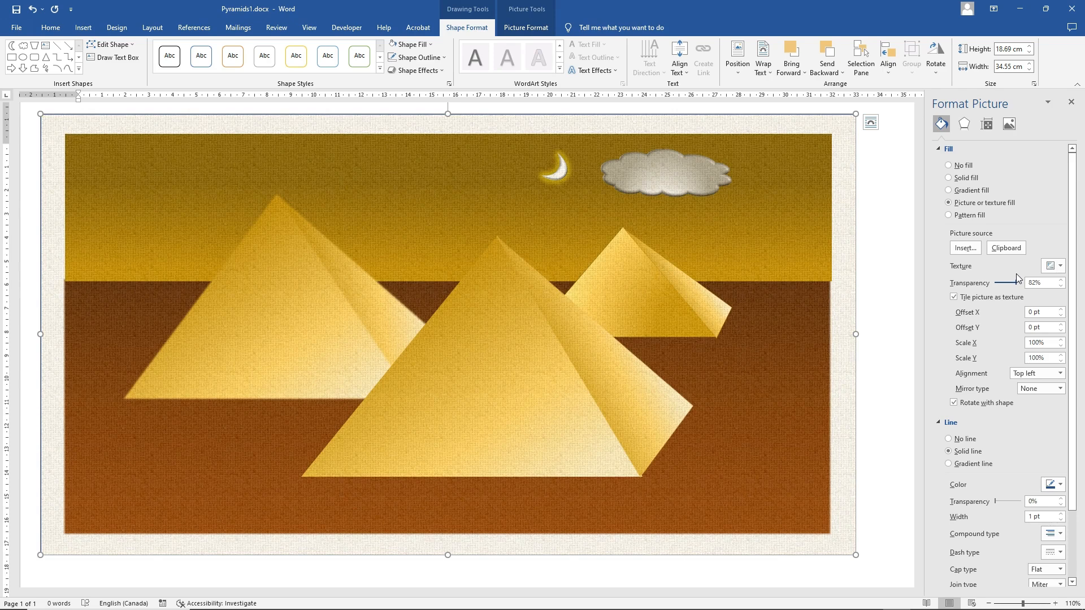
{"action": "left_click_drag", "start_coordinate": [1016, 273], "coordinate": [1016, 273]}
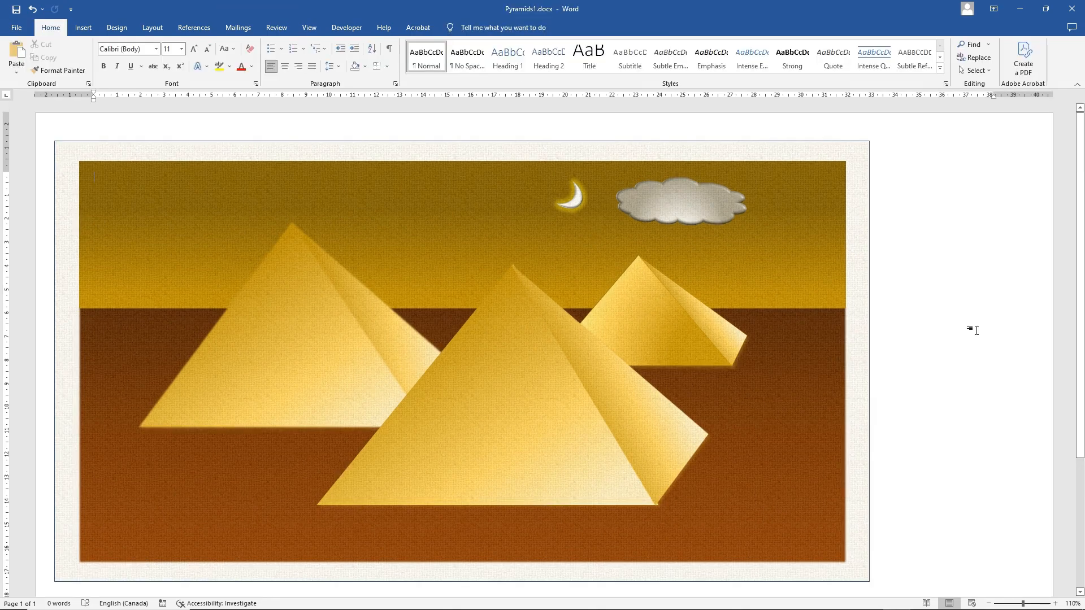
Step: Change the textured rectangle's outline to a light gold theme colour and deselect it
{"action": "left_click", "coordinate": [857, 163]}
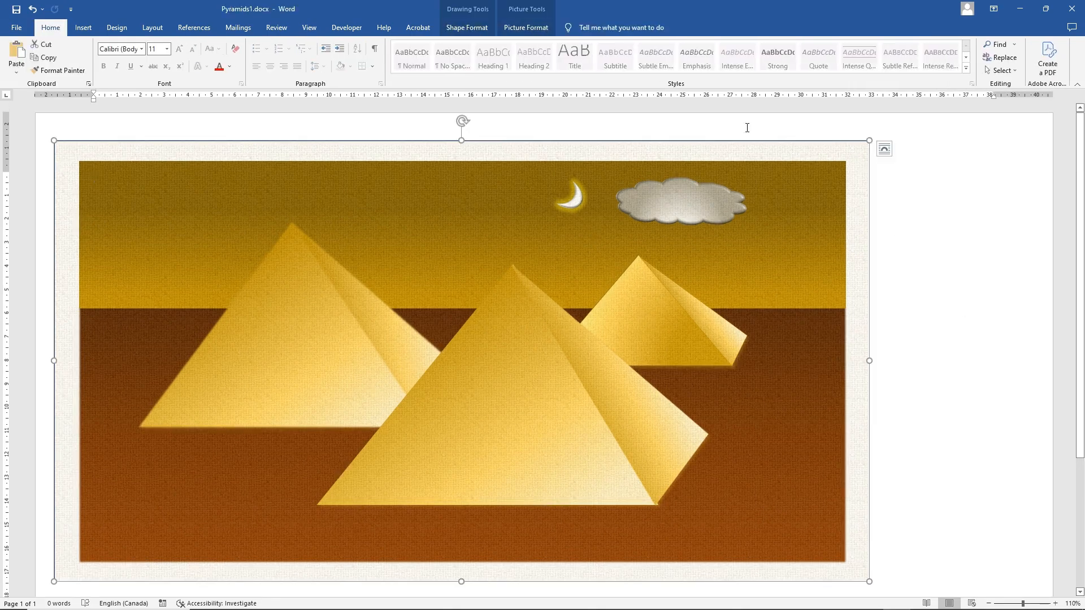
{"action": "left_click", "coordinate": [467, 27]}
{"action": "left_click", "coordinate": [445, 57]}
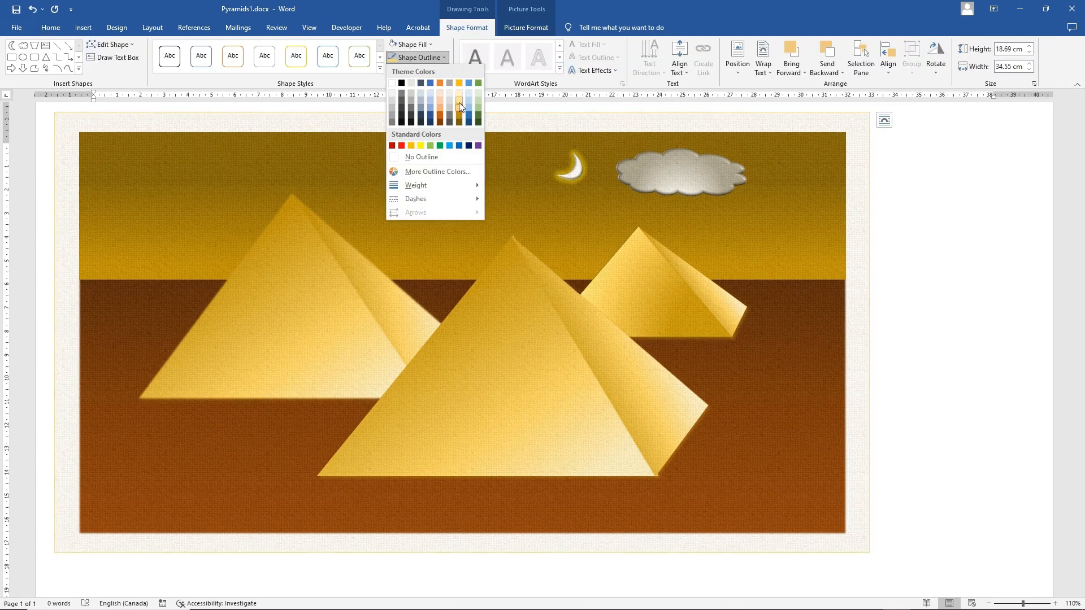
{"action": "left_click", "coordinate": [459, 103]}
{"action": "left_click", "coordinate": [981, 236]}
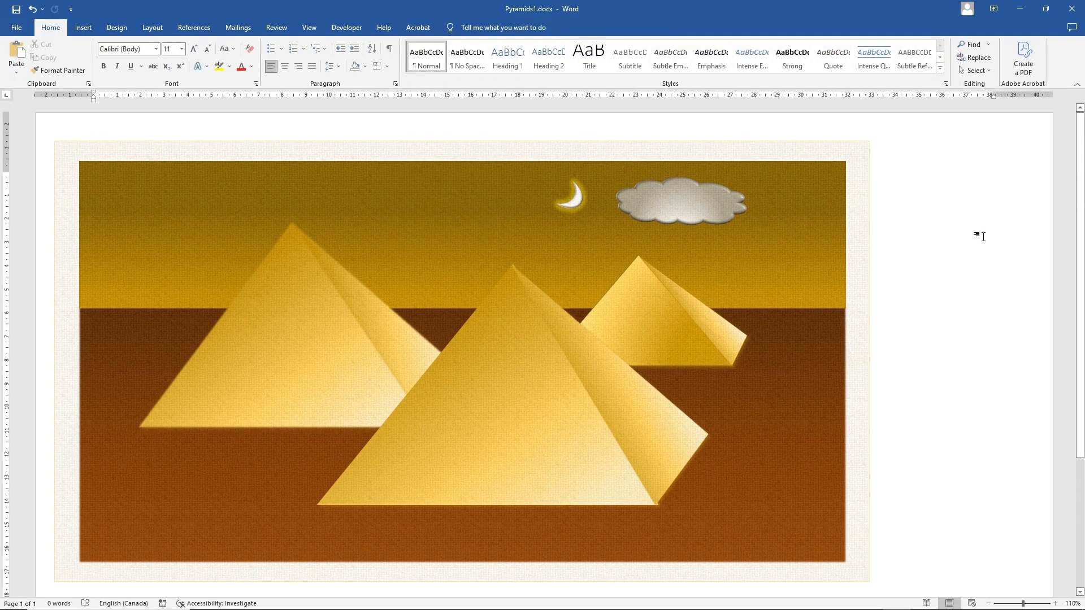